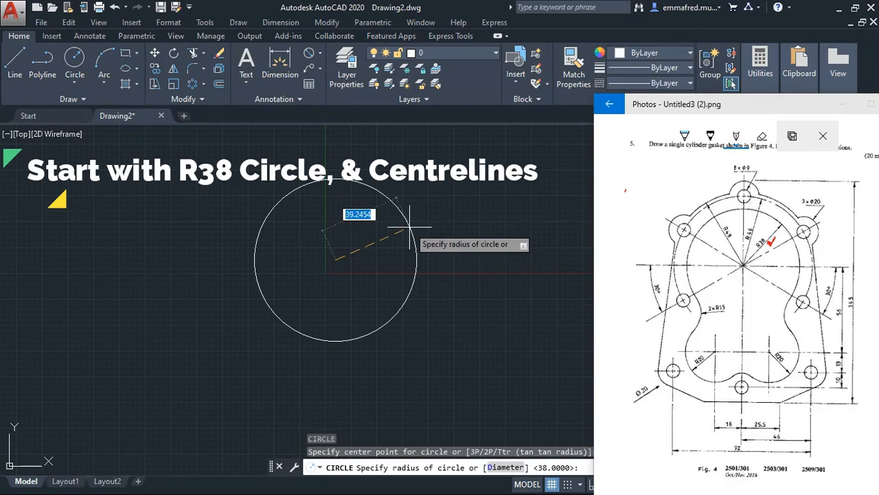
Step: Finish the circle with a radius of 38 and turn on Ortho mode
{"action": "key", "text": "F8"}
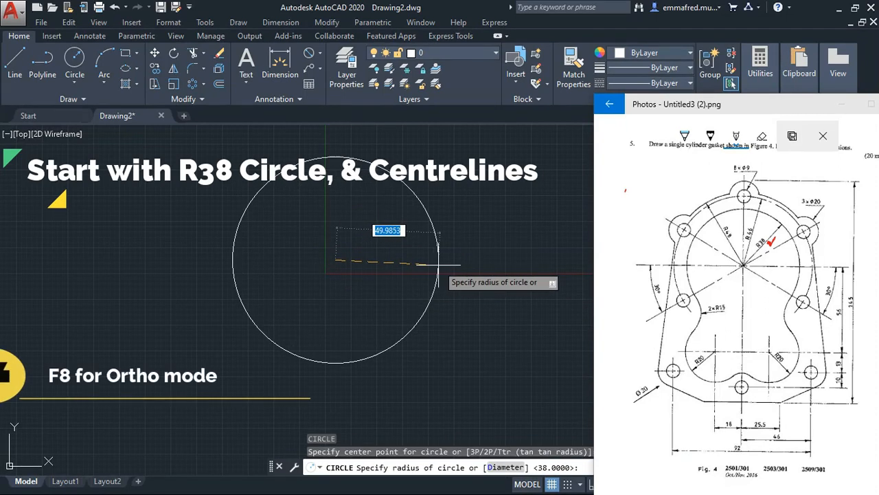
{"action": "key", "text": "Return"}
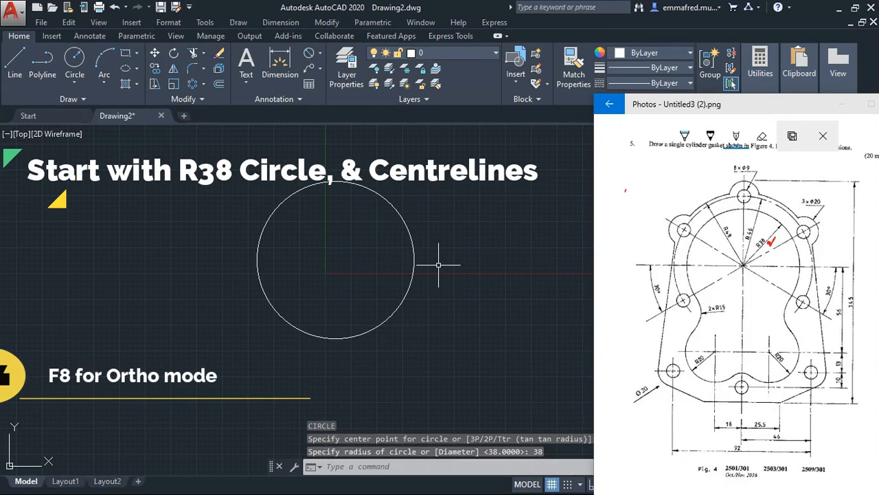
{"action": "key", "text": "F8"}
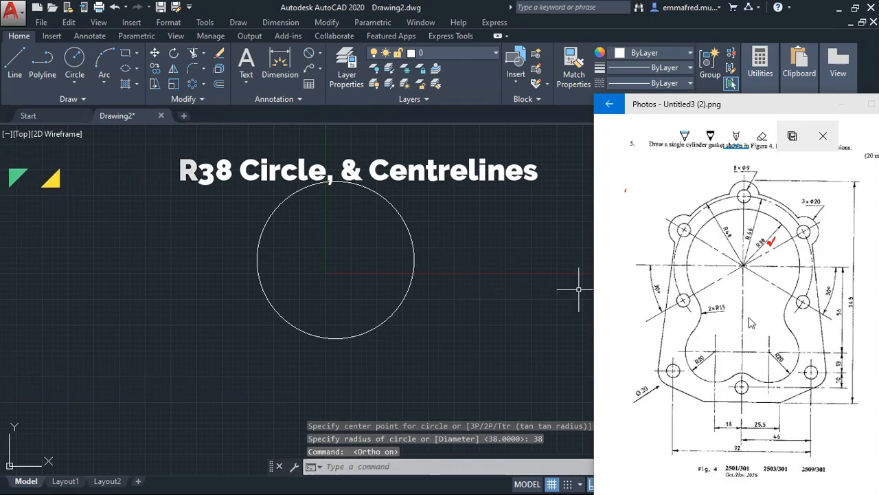
Step: Switch to the gasket reference image in Photos and tick off its vertical and horizontal centrelines with the pen
{"action": "left_click", "coordinate": [750, 320]}
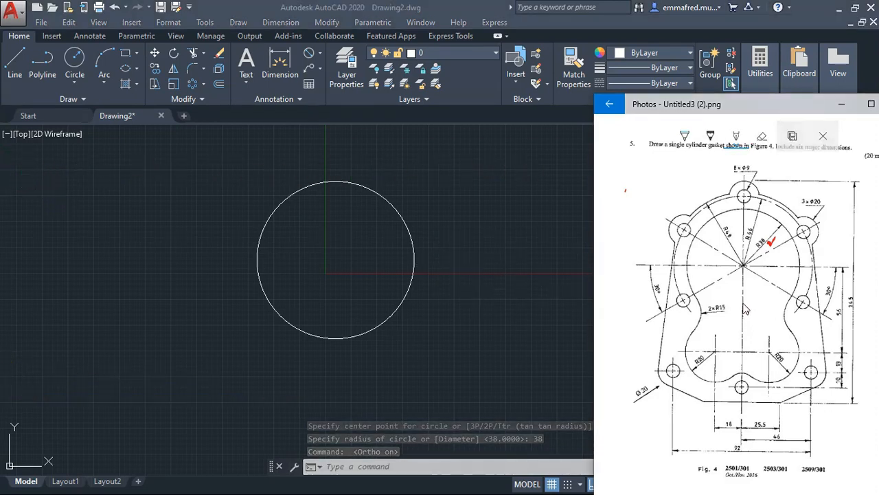
{"action": "left_click_drag", "start_coordinate": [743, 303], "coordinate": [756, 298]}
{"action": "left_click_drag", "start_coordinate": [771, 261], "coordinate": [773, 269]}
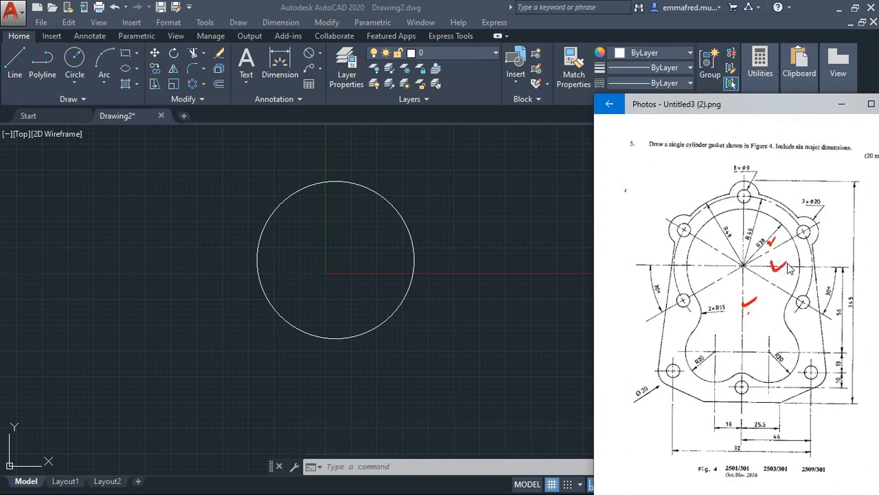
Step: Back in AutoCAD, draw a horizontal line through the circle's centre, extending past the circle on both sides
{"action": "left_click", "coordinate": [158, 212]}
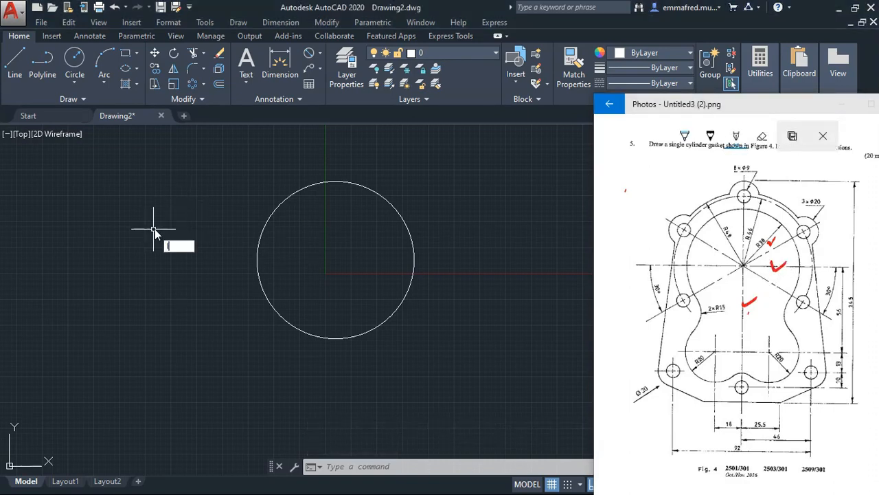
{"action": "type", "text": "l"}
{"action": "key", "text": "Return"}
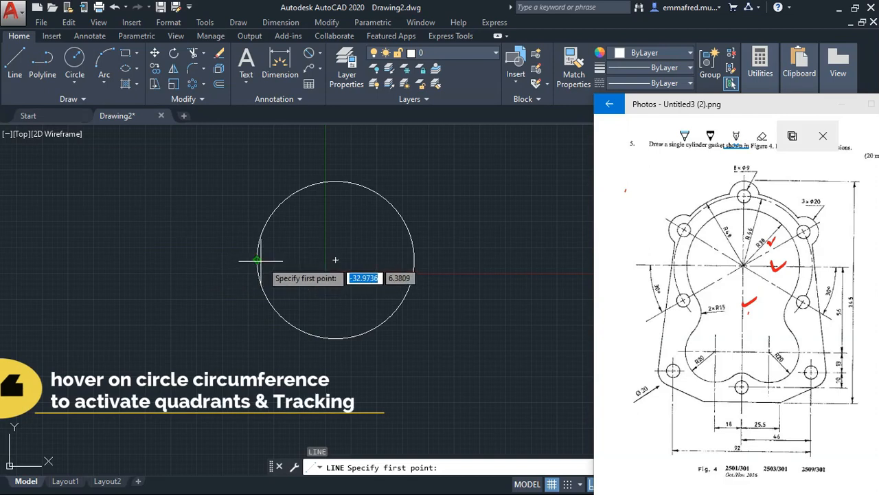
{"action": "left_click", "coordinate": [195, 260]}
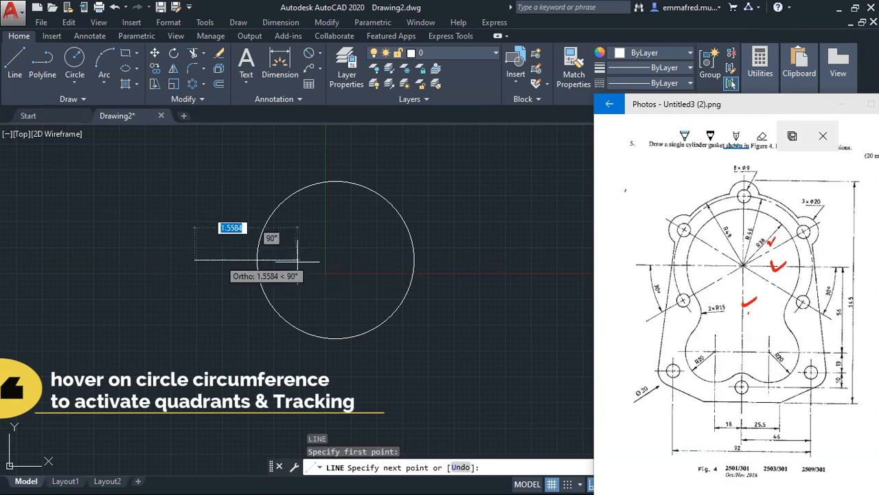
{"action": "left_click", "coordinate": [471, 263]}
{"action": "key", "text": "Escape"}
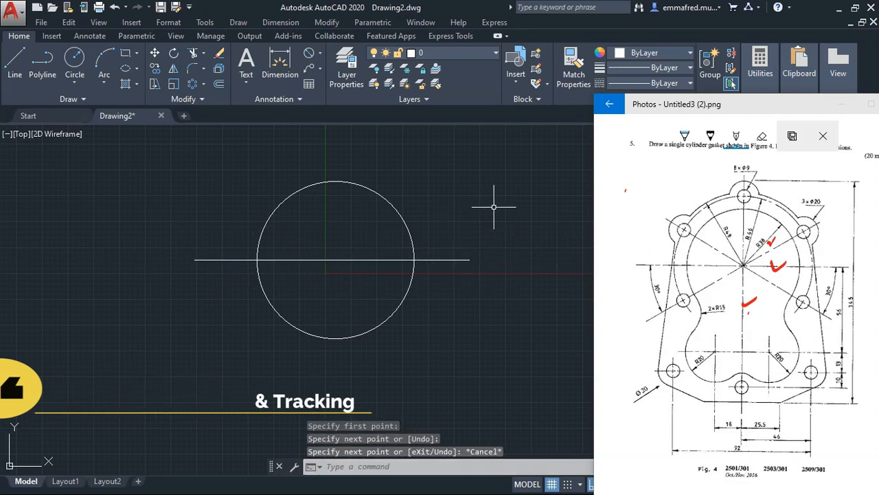
Step: Draw a vertical line through the circle's centre, from above the circle to well below it
{"action": "right_click", "coordinate": [472, 220]}
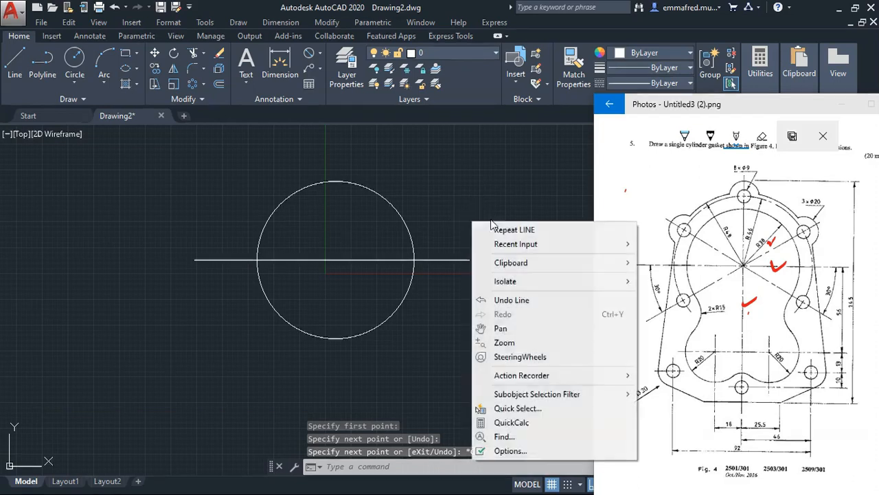
{"action": "left_click", "coordinate": [556, 230]}
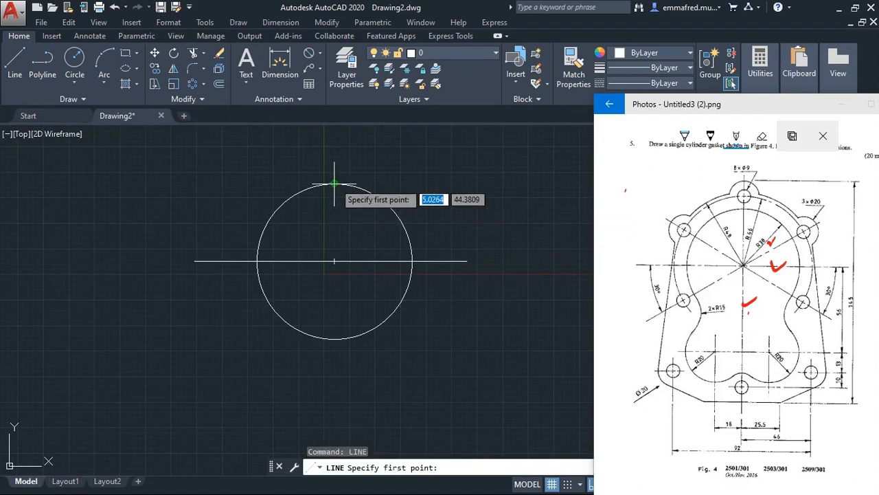
{"action": "scroll", "coordinate": [337, 176], "scroll_direction": "down", "scroll_amount": 2}
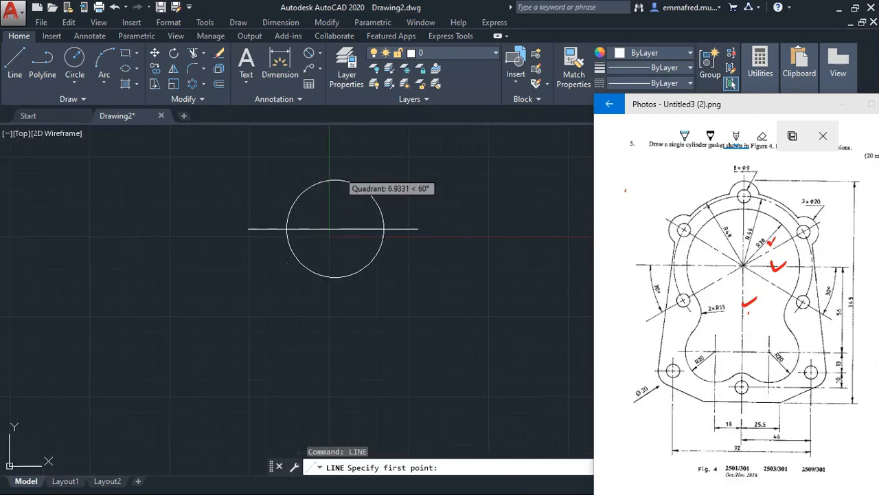
{"action": "left_click", "coordinate": [336, 140]}
{"action": "left_click", "coordinate": [338, 390]}
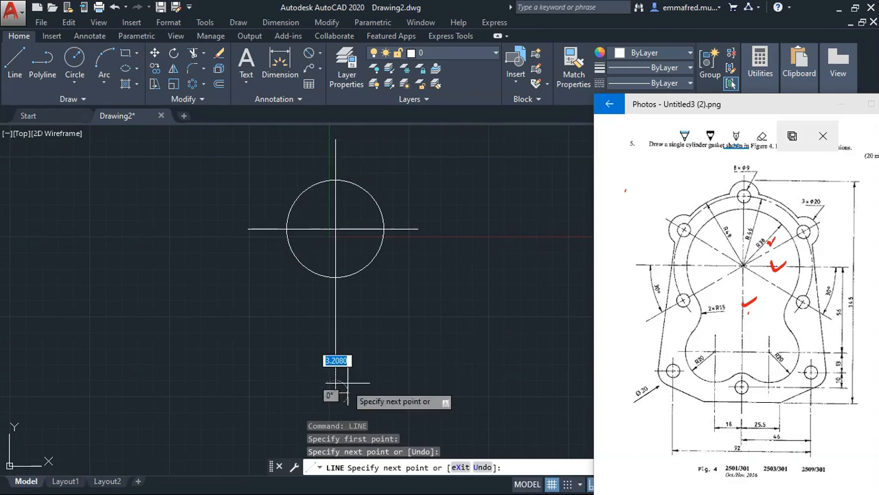
{"action": "key", "text": "Escape"}
Step: Load the CENTERX2 linetype from acad.lin into the drawing for the two centrelines
{"action": "left_click", "coordinate": [454, 336]}
{"action": "left_click", "coordinate": [279, 346]}
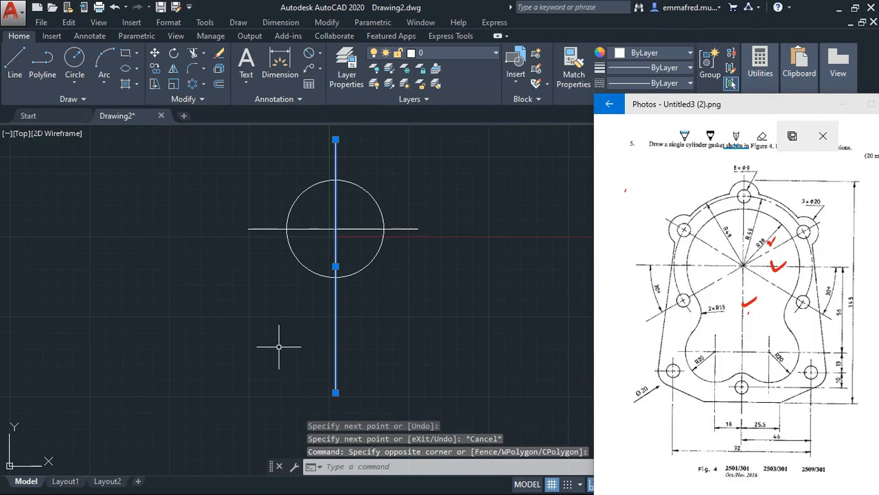
{"action": "left_click", "coordinate": [398, 273]}
{"action": "left_click", "coordinate": [397, 211]}
{"action": "left_click", "coordinate": [655, 83]}
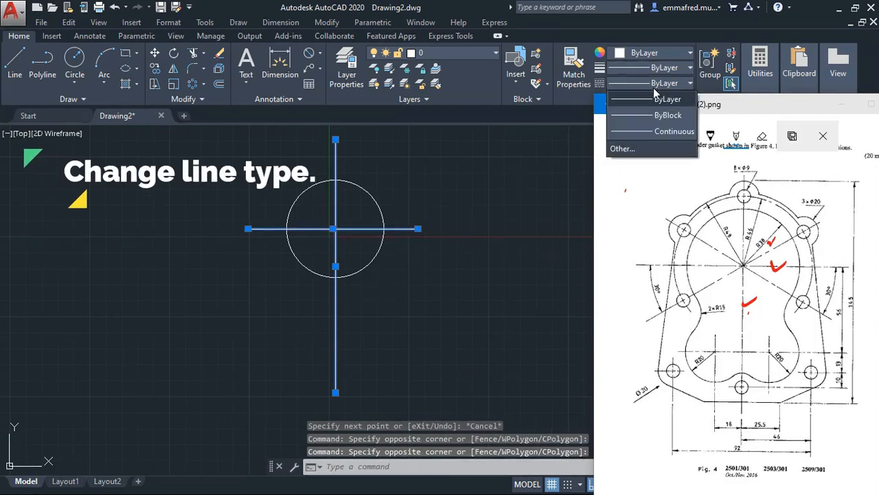
{"action": "left_click", "coordinate": [627, 147]}
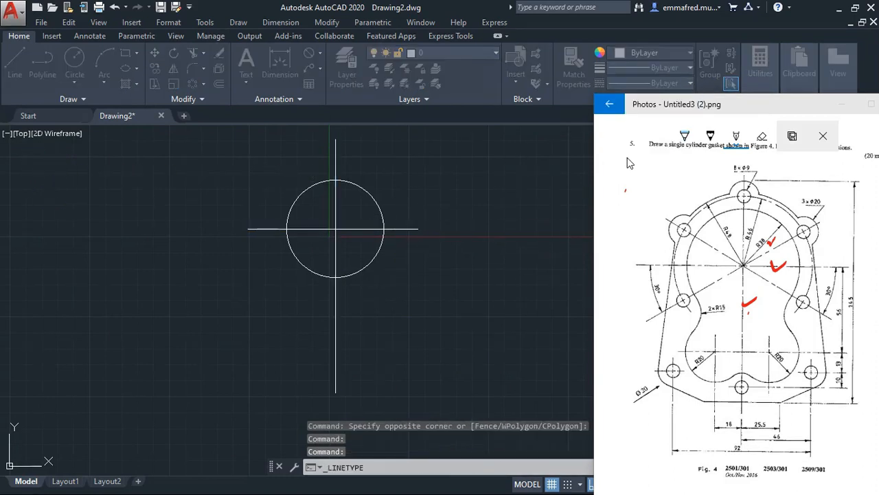
{"action": "left_click", "coordinate": [396, 141]}
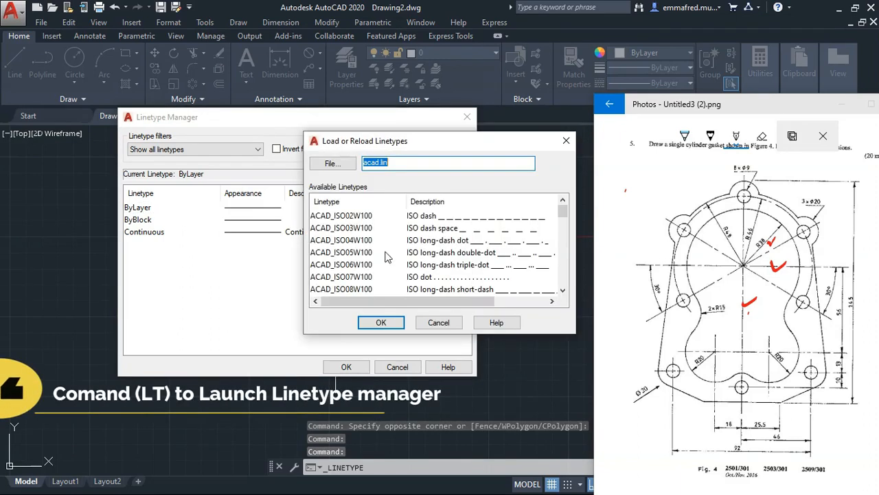
{"action": "scroll", "coordinate": [350, 234], "scroll_direction": "down", "scroll_amount": 6}
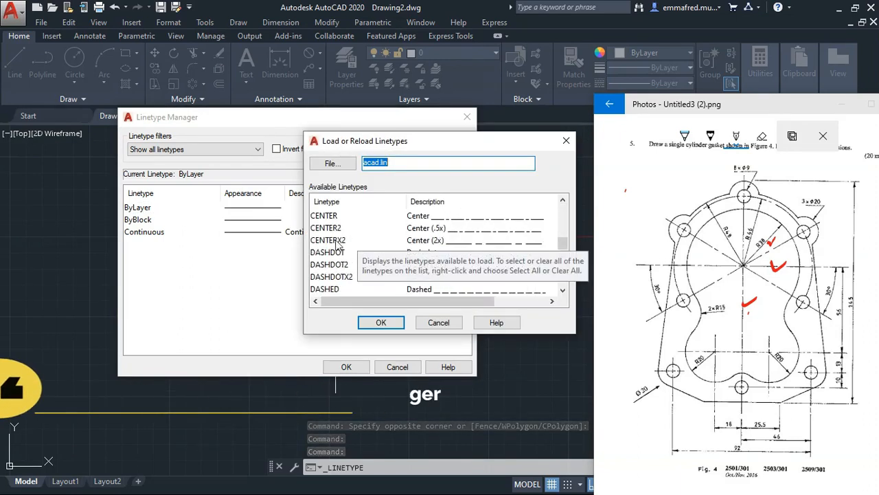
{"action": "left_click", "coordinate": [335, 218]}
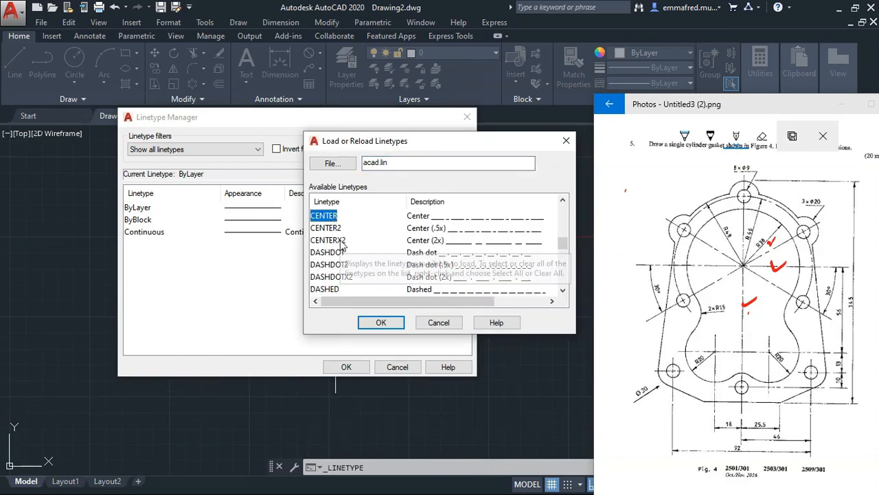
{"action": "left_click", "coordinate": [332, 242]}
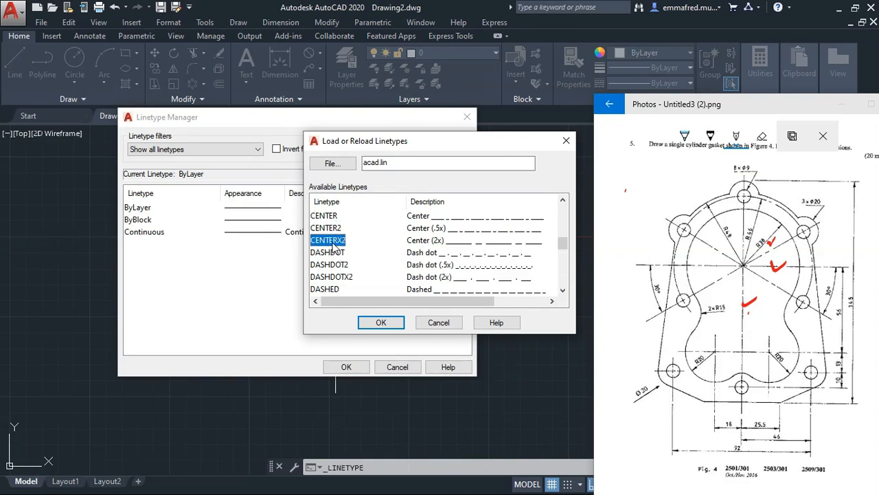
{"action": "left_click", "coordinate": [381, 323]}
{"action": "left_click", "coordinate": [356, 371]}
Step: Assign the CENTERX2 linetype to the horizontal and vertical lines through the circle
{"action": "left_click", "coordinate": [467, 265]}
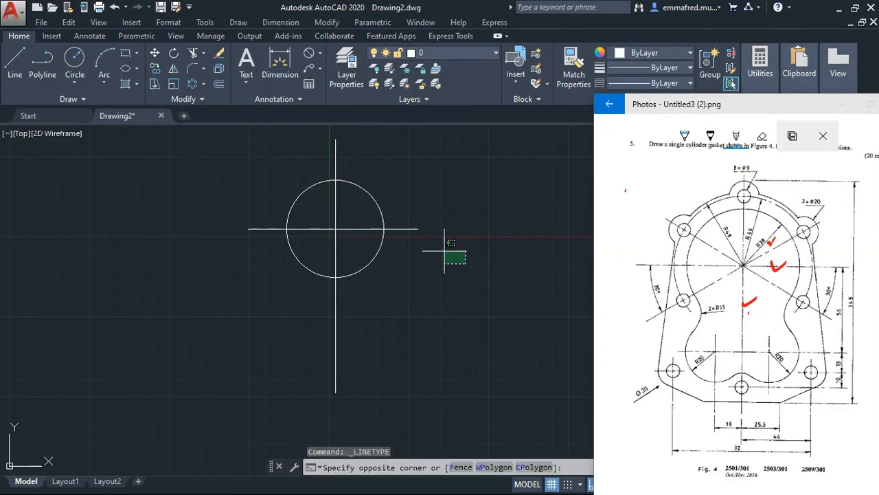
{"action": "left_click", "coordinate": [410, 204]}
{"action": "left_click", "coordinate": [412, 335]}
{"action": "left_click", "coordinate": [349, 343]}
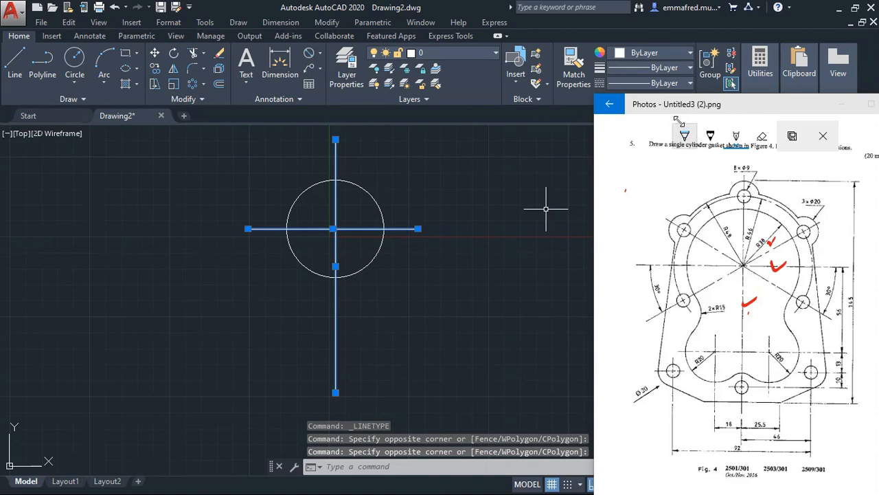
{"action": "left_click", "coordinate": [673, 83]}
{"action": "left_click", "coordinate": [653, 129]}
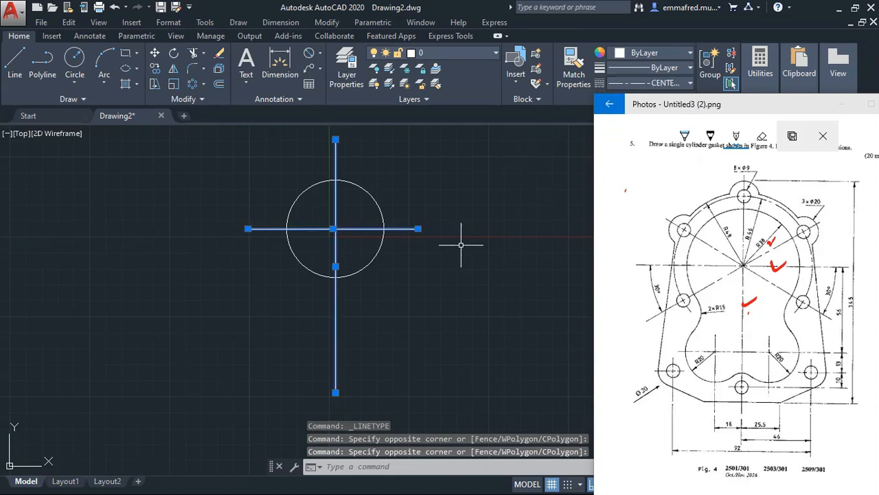
{"action": "key", "text": "Escape"}
{"action": "key", "text": "Escape"}
{"action": "key", "text": "Escape"}
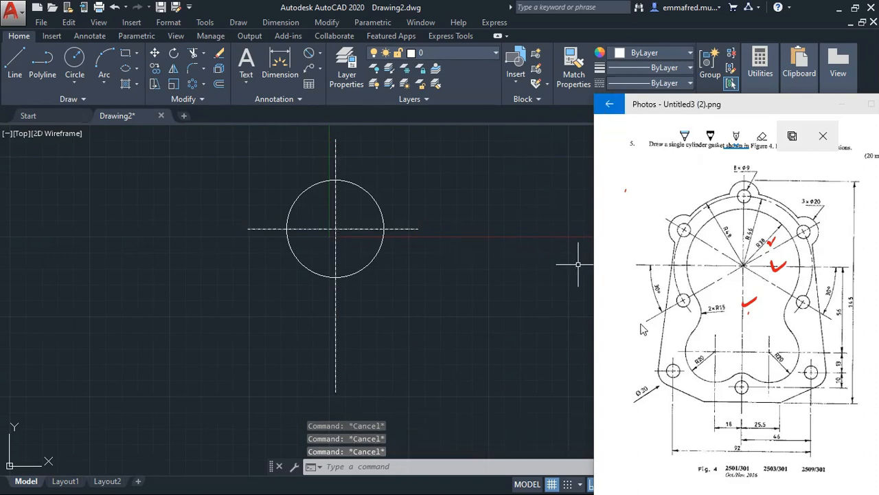
Step: Tick the 56 dimension on the reference image and offset the horizontal centreline 56 downward
{"action": "left_click", "coordinate": [627, 200]}
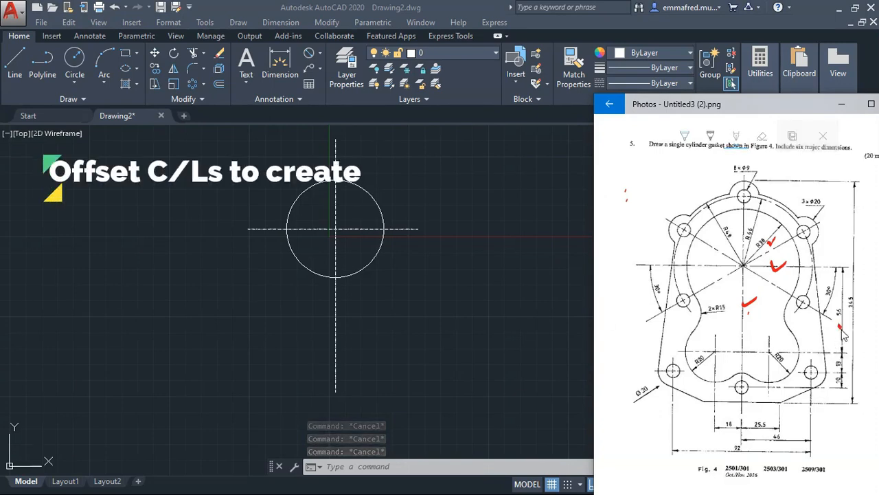
{"action": "left_click_drag", "start_coordinate": [838, 323], "coordinate": [849, 318]}
{"action": "left_click", "coordinate": [415, 312]}
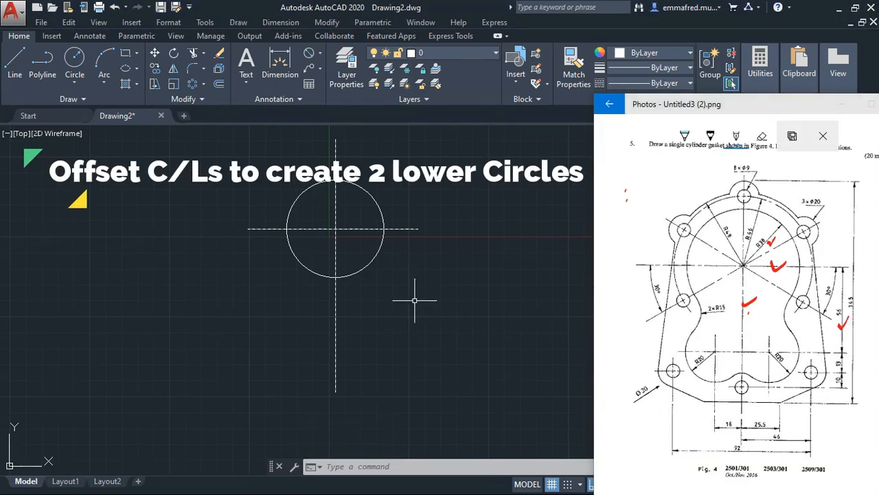
{"action": "type", "text": "o"}
{"action": "key", "text": "Return"}
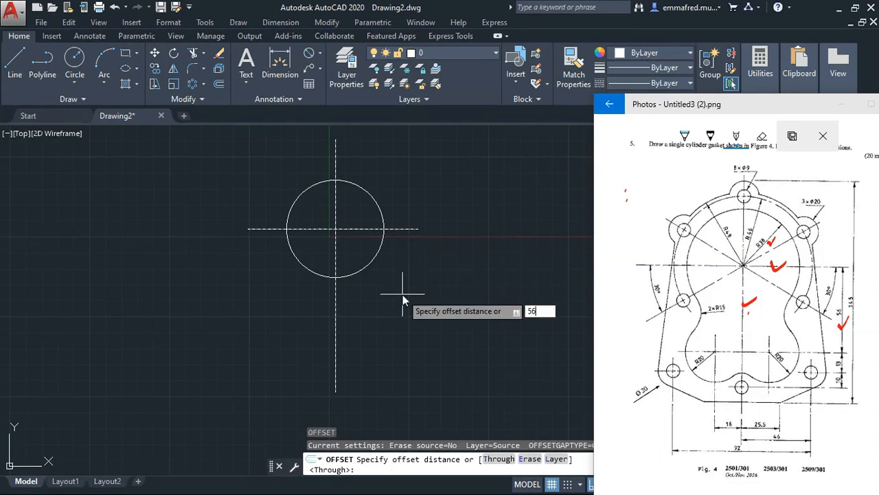
{"action": "key", "text": "Return"}
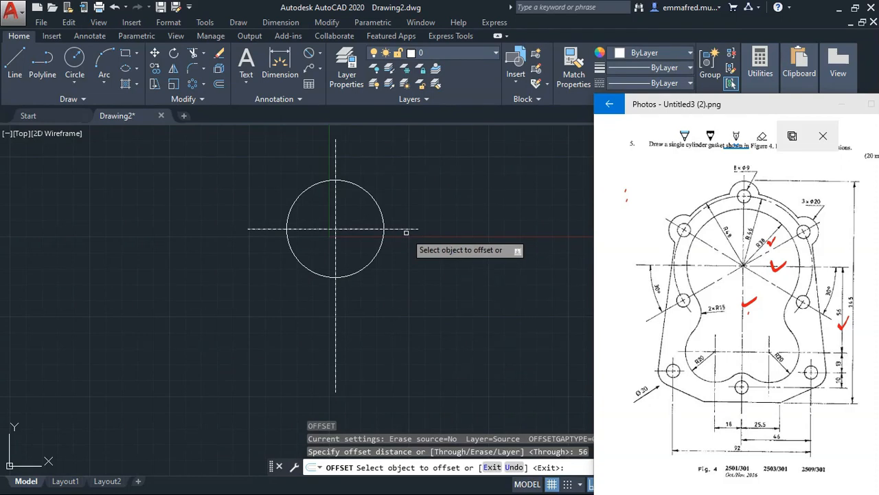
{"action": "left_click", "coordinate": [406, 231]}
{"action": "left_click", "coordinate": [403, 371]}
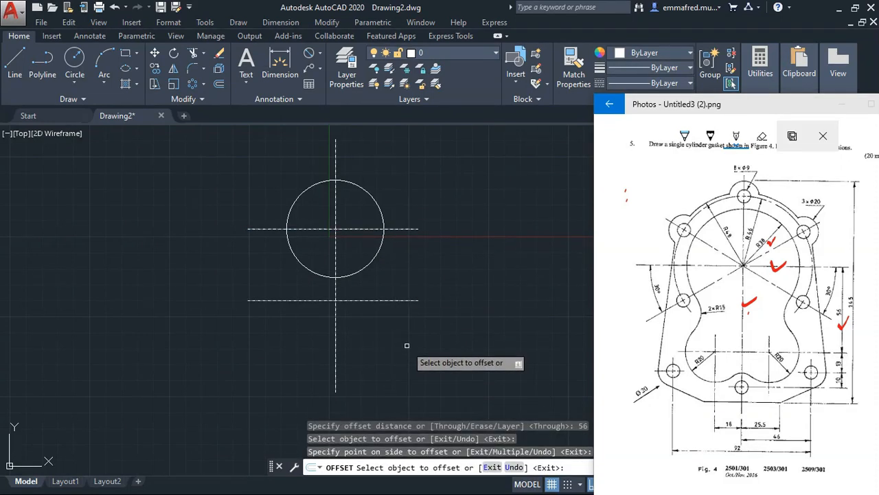
{"action": "key", "text": "Return"}
{"action": "key", "text": "Escape"}
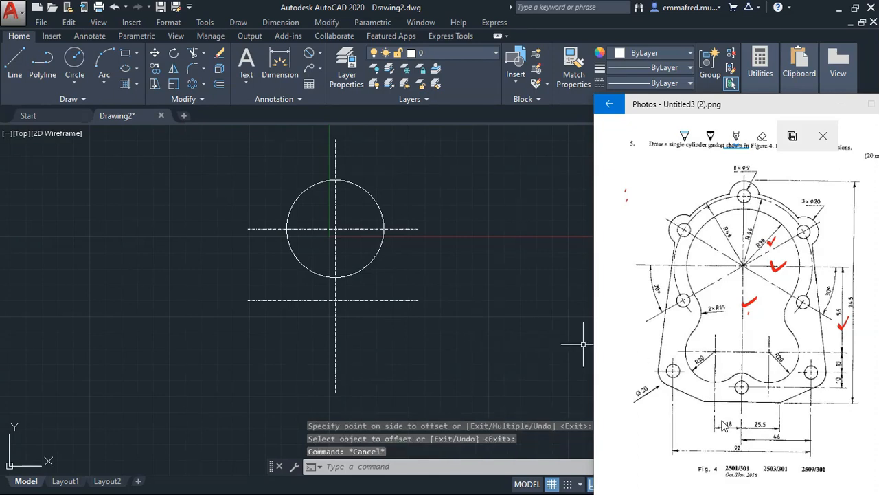
Step: Tick the 18 dimension on the reference image and offset the vertical centreline 18 to the left
{"action": "left_click_drag", "start_coordinate": [723, 416], "coordinate": [732, 413]}
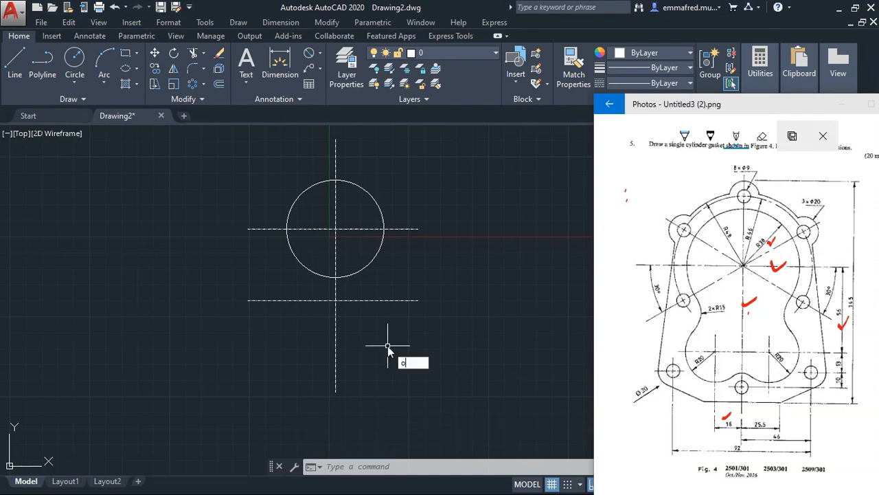
{"action": "key", "text": "Return"}
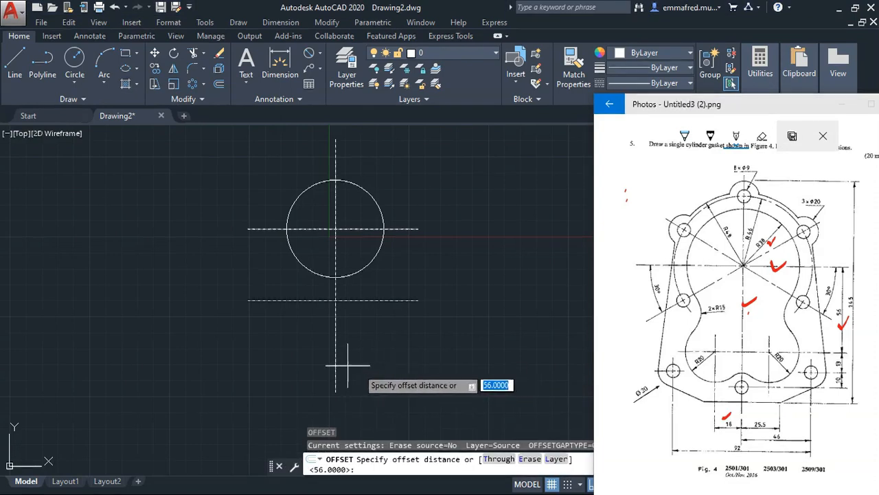
{"action": "type", "text": "1"}
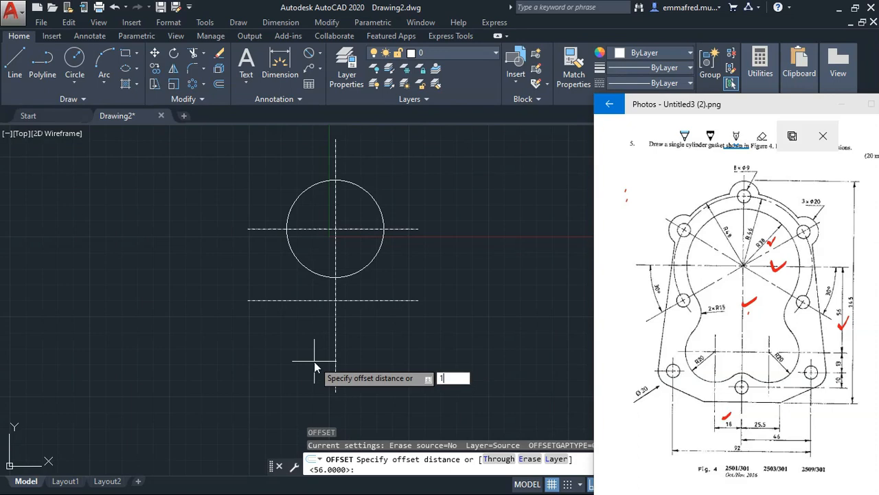
{"action": "type", "text": "8"}
{"action": "key", "text": "Return"}
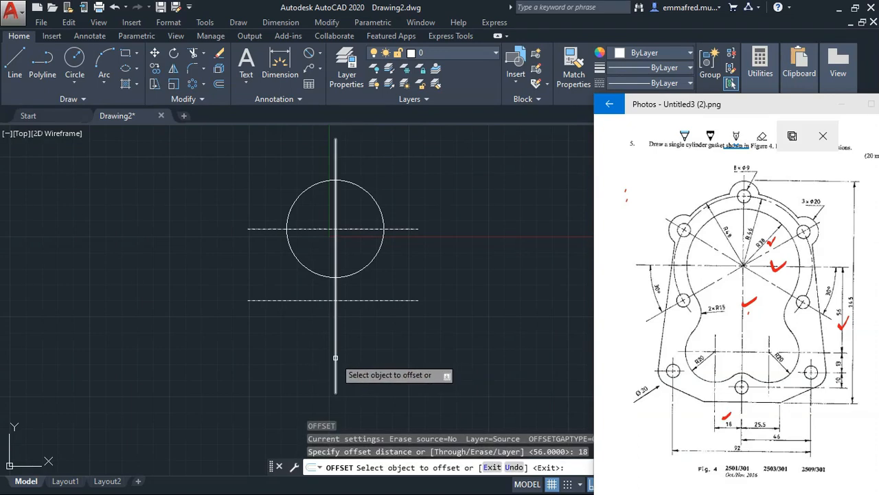
{"action": "left_click", "coordinate": [336, 357]}
{"action": "left_click", "coordinate": [268, 338]}
{"action": "key", "text": "Escape"}
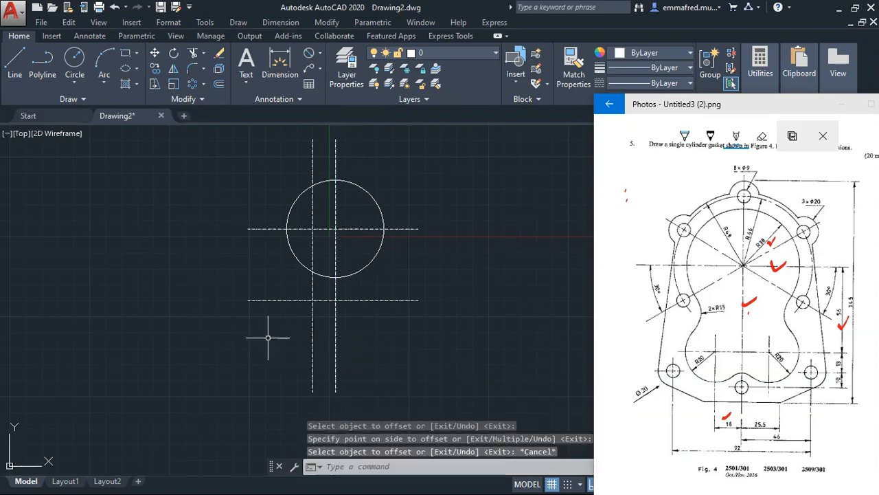
Step: Tick the left R20 on the reference image and draw a radius 20 circle at the intersection of the two offset centrelines
{"action": "left_click", "coordinate": [660, 421]}
{"action": "left_click_drag", "start_coordinate": [701, 363], "coordinate": [713, 356]}
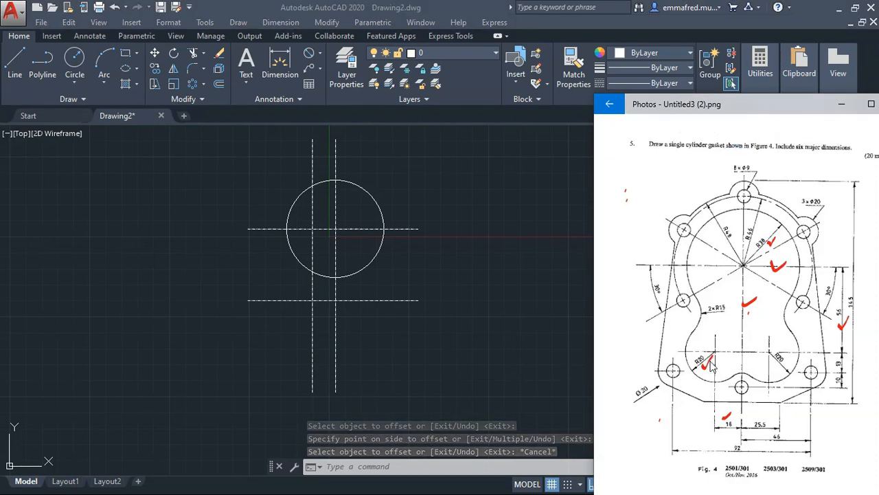
{"action": "left_click", "coordinate": [412, 348]}
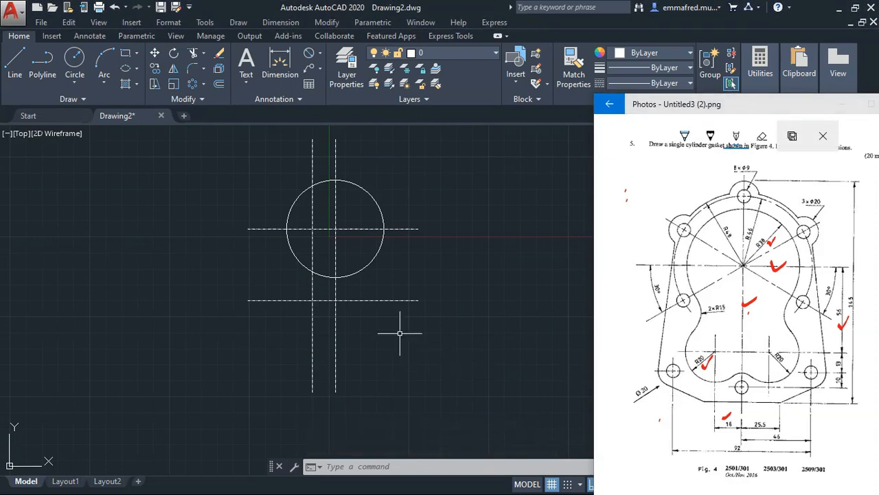
{"action": "type", "text": "c"}
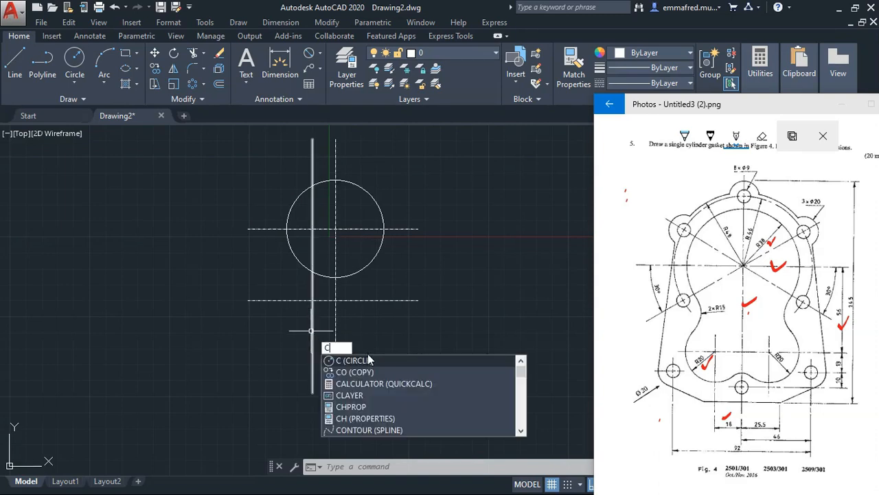
{"action": "key", "text": "Return"}
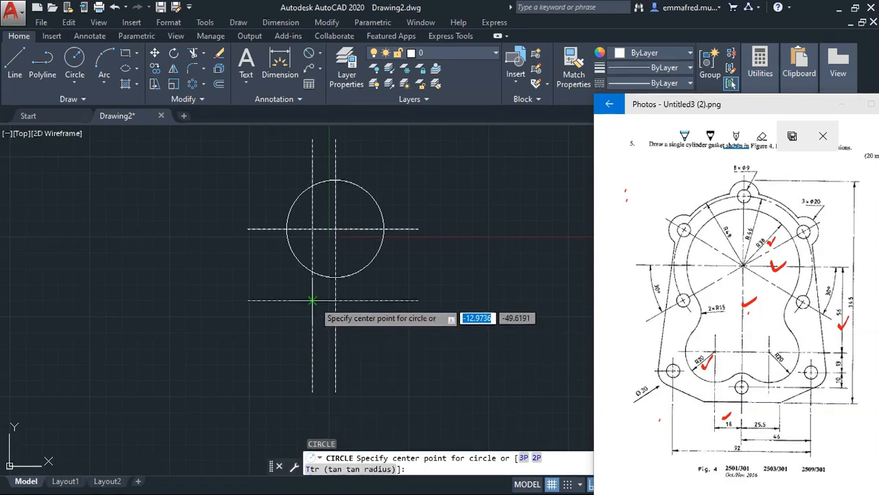
{"action": "left_click", "coordinate": [313, 301]}
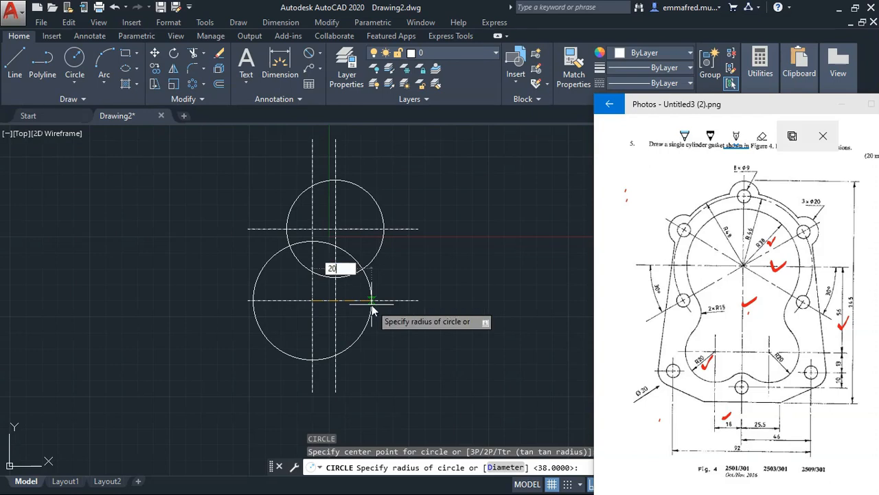
{"action": "key", "text": "Return"}
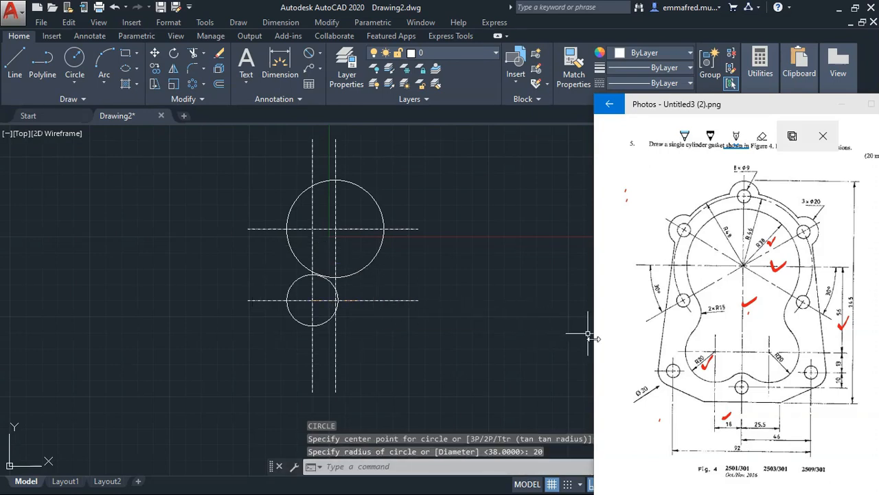
Step: Tick the right R20 on the reference image and mirror the R20 circle and its vertical centreline about the main vertical centreline, keeping the originals
{"action": "left_click", "coordinate": [767, 352]}
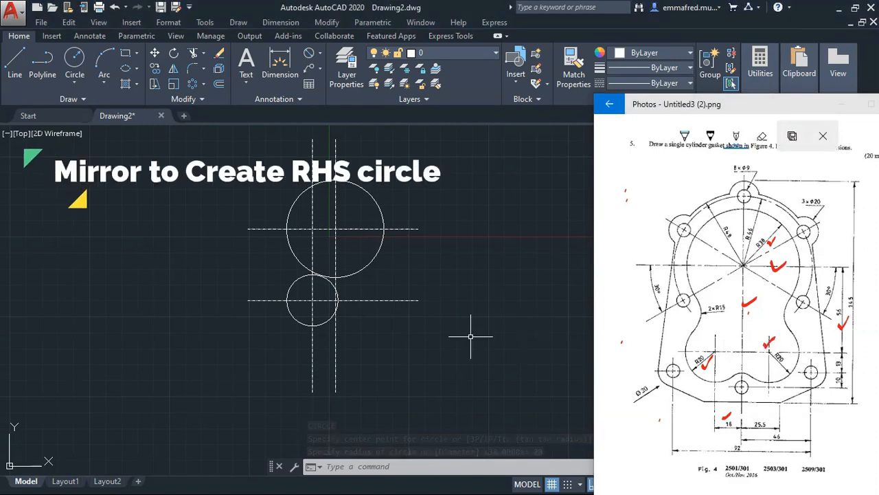
{"action": "type", "text": "MIR"}
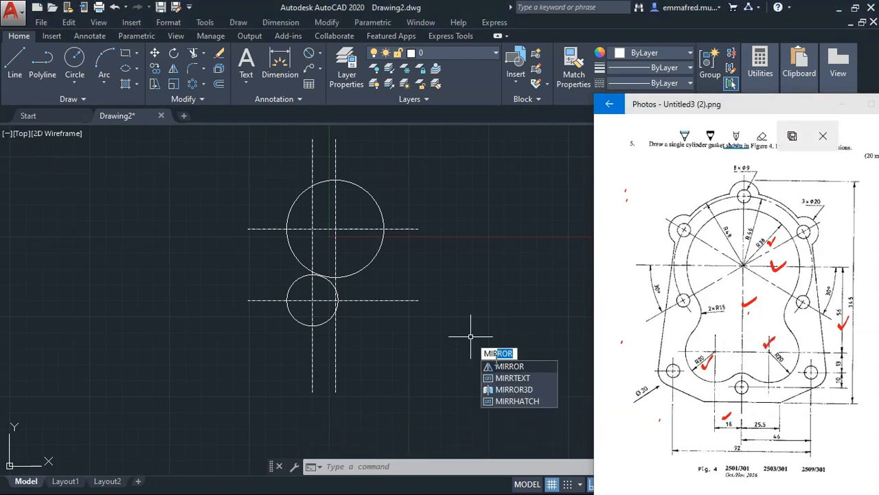
{"action": "key", "text": "Return"}
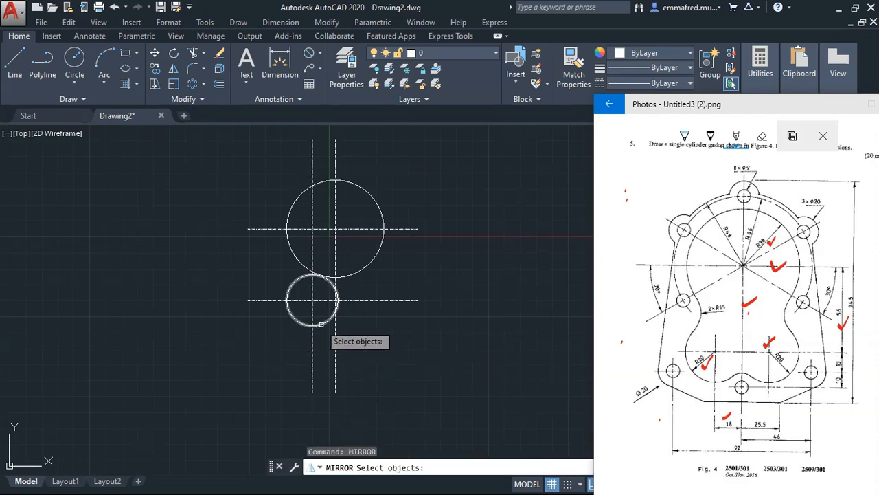
{"action": "left_click", "coordinate": [321, 323]}
{"action": "left_click", "coordinate": [313, 346]}
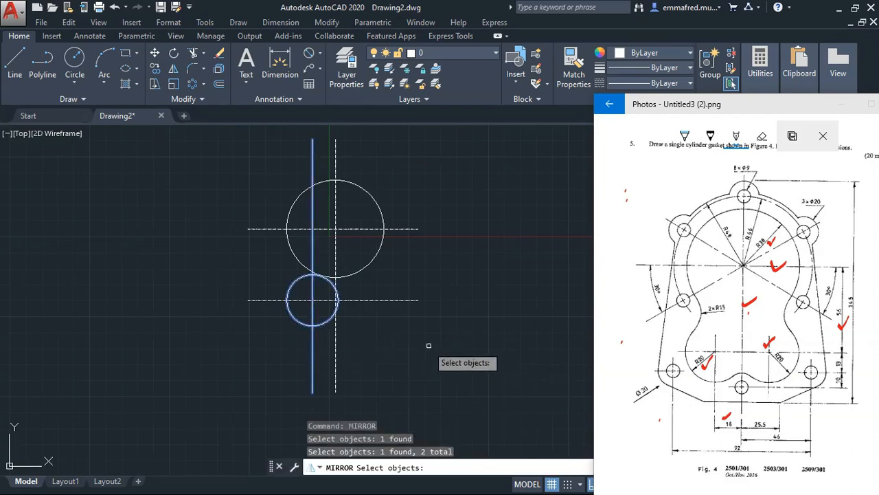
{"action": "key", "text": "Return"}
{"action": "left_click", "coordinate": [336, 364]}
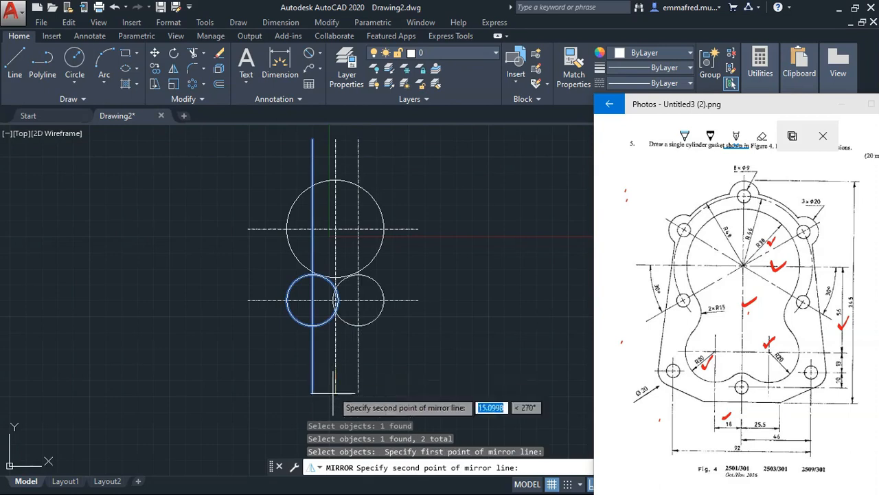
{"action": "left_click", "coordinate": [335, 404]}
{"action": "key", "text": "Return"}
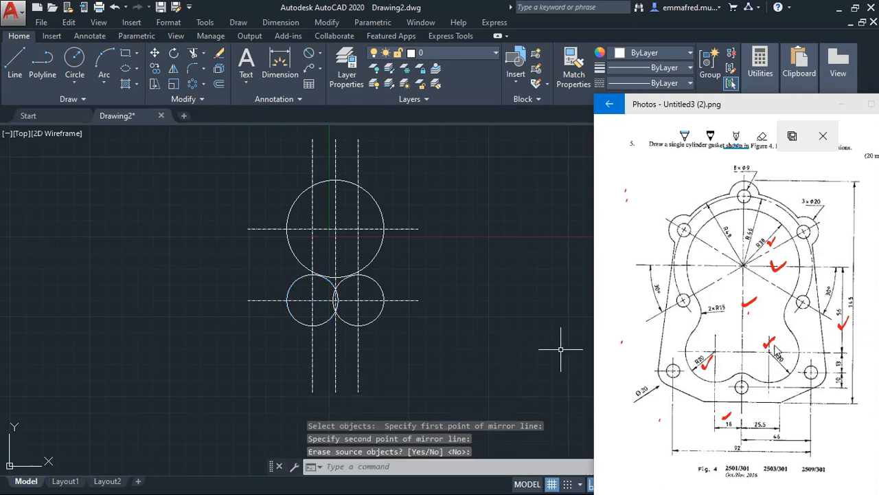
Step: Tick the two R15 side arcs and the arc between the two R20 lobes on the reference image
{"action": "left_click_drag", "start_coordinate": [711, 320], "coordinate": [718, 316]}
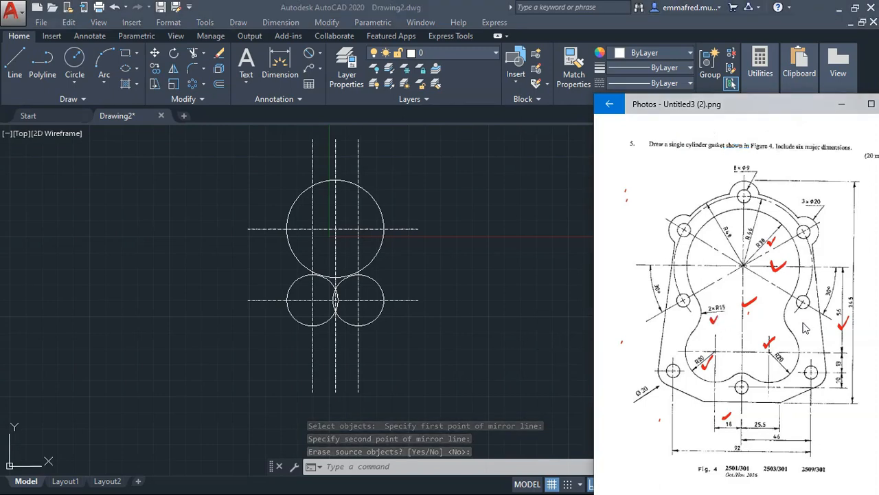
{"action": "left_click_drag", "start_coordinate": [781, 317], "coordinate": [781, 322]}
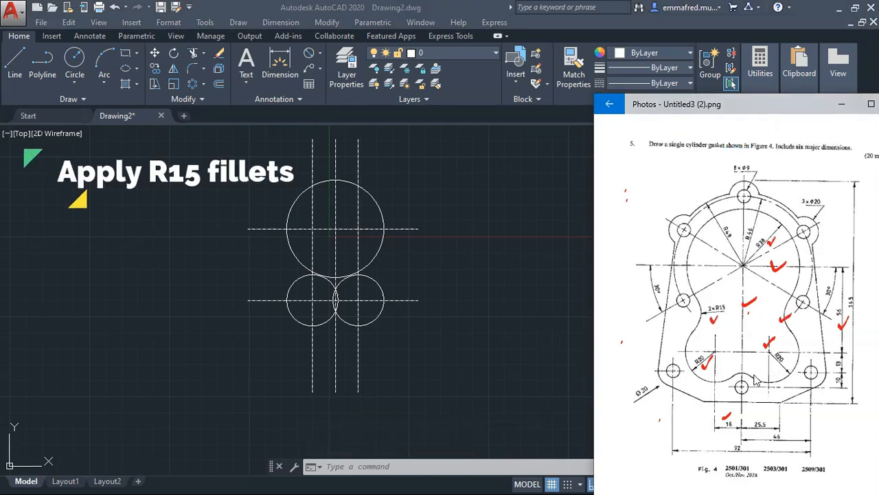
{"action": "left_click_drag", "start_coordinate": [741, 362], "coordinate": [757, 359]}
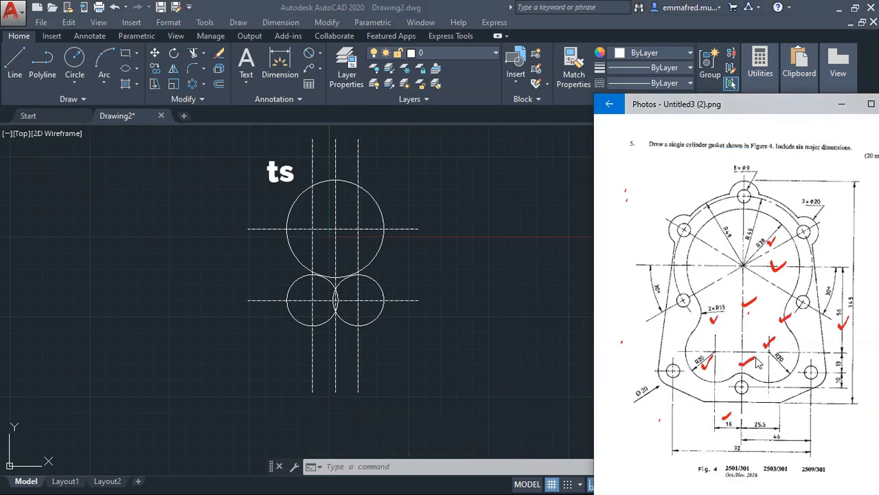
Step: Set the fillet radius to 15 and fillet the right R20 circle to the R38 circle on their outer side
{"action": "left_click", "coordinate": [430, 329]}
{"action": "type", "text": "f"}
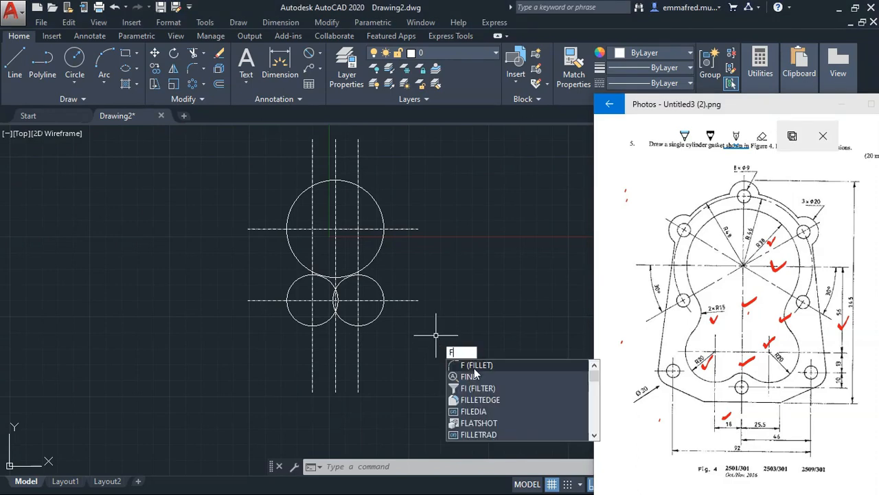
{"action": "key", "text": "Return"}
{"action": "type", "text": "r"}
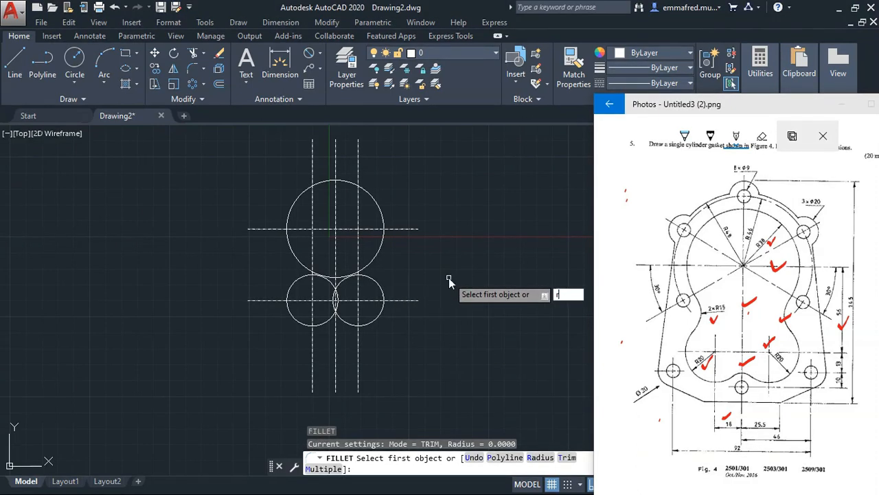
{"action": "key", "text": "Return"}
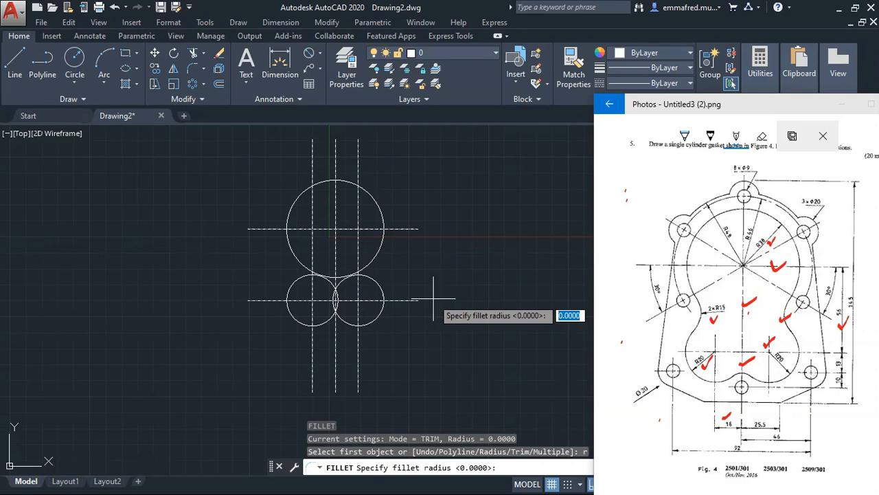
{"action": "type", "text": "15"}
{"action": "key", "text": "Return"}
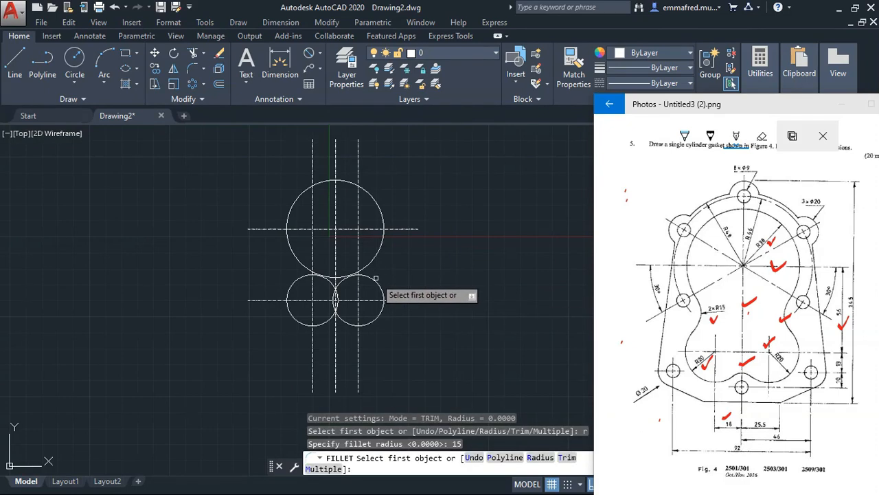
{"action": "left_click", "coordinate": [379, 286]}
{"action": "left_click", "coordinate": [376, 252]}
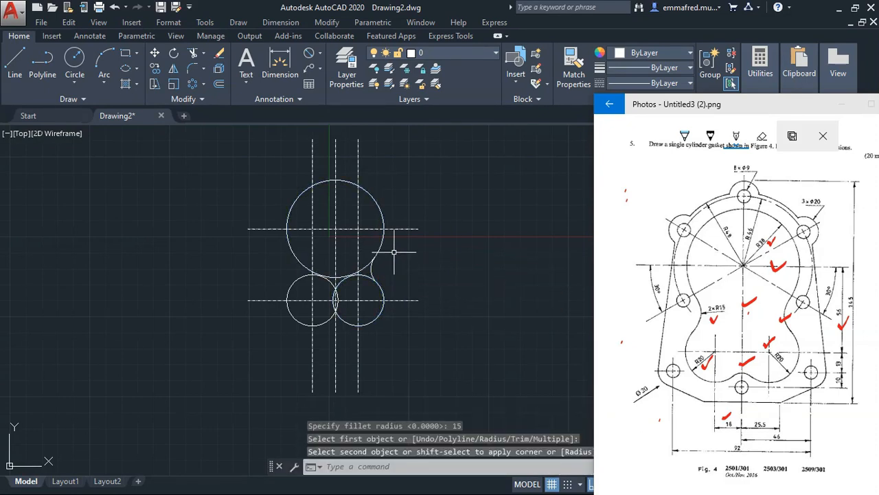
Step: Fillet the left R20 circle to the R38 circle and the undersides of the two R20 circles together with radius 15
{"action": "key", "text": "Return"}
{"action": "left_click", "coordinate": [290, 287]}
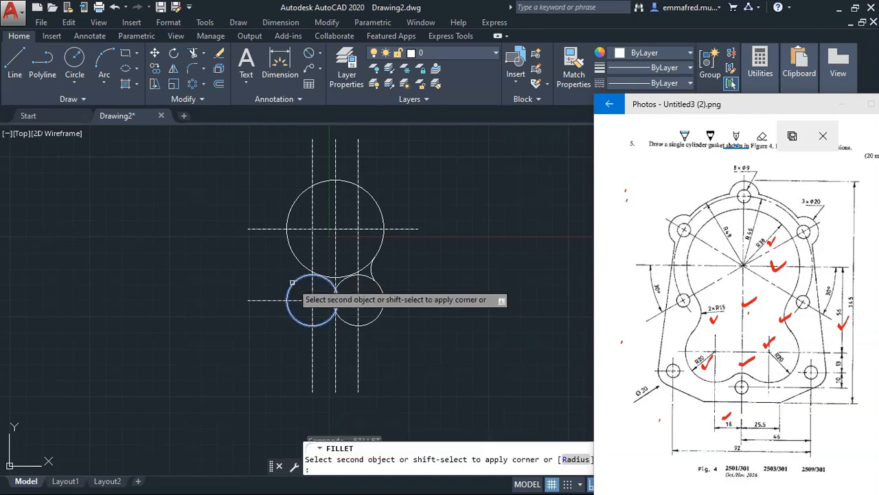
{"action": "left_click", "coordinate": [294, 259]}
{"action": "right_click", "coordinate": [228, 255]}
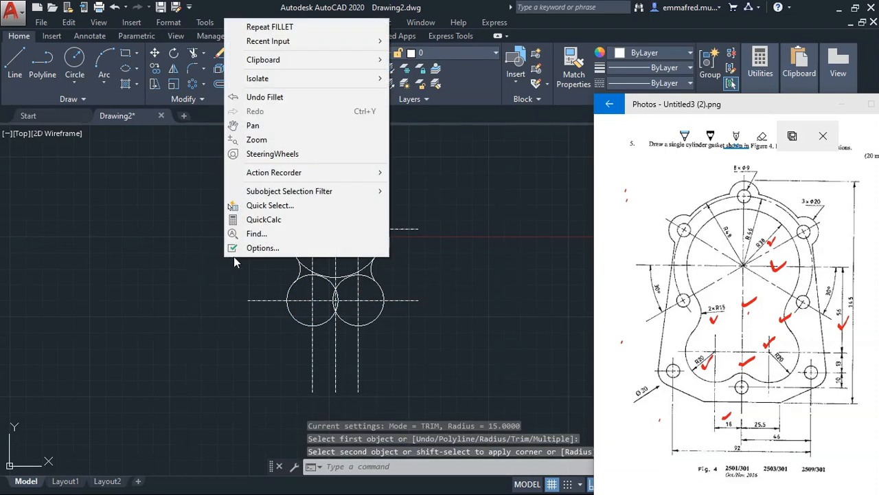
{"action": "left_click", "coordinate": [269, 26]}
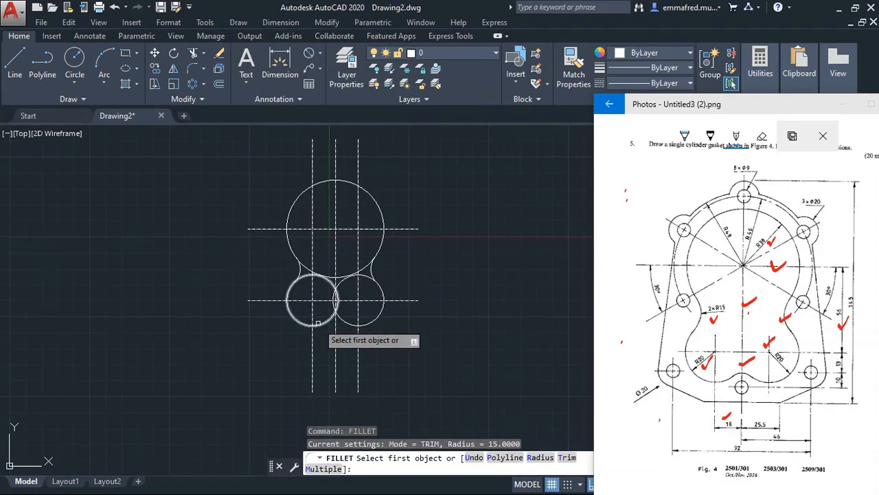
{"action": "left_click", "coordinate": [319, 323]}
{"action": "left_click", "coordinate": [344, 323]}
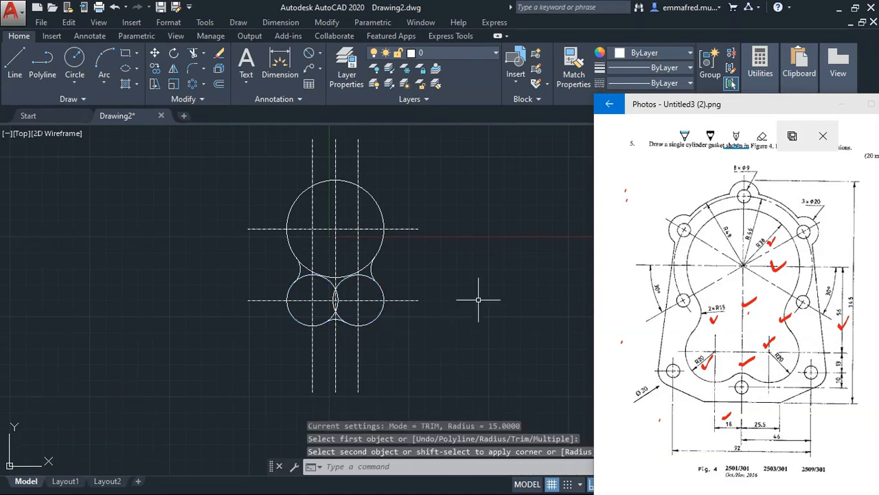
{"action": "right_click", "coordinate": [482, 297]}
{"action": "left_click", "coordinate": [524, 67]}
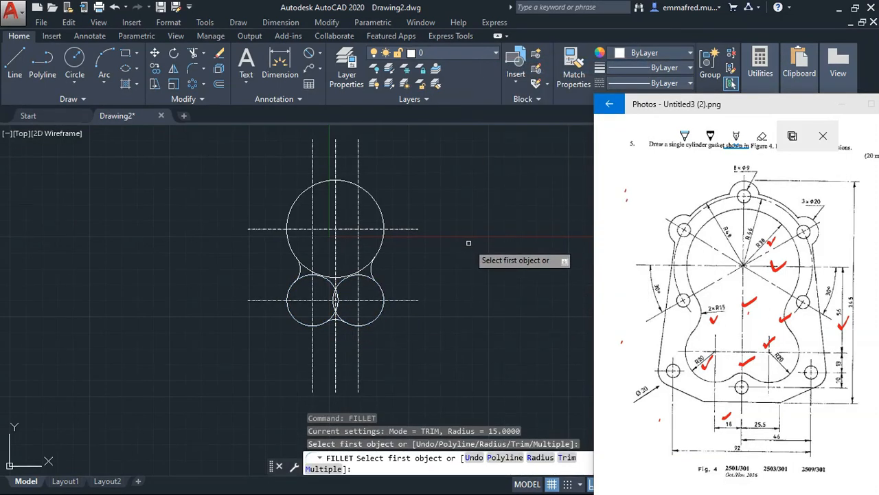
{"action": "left_click", "coordinate": [477, 178]}
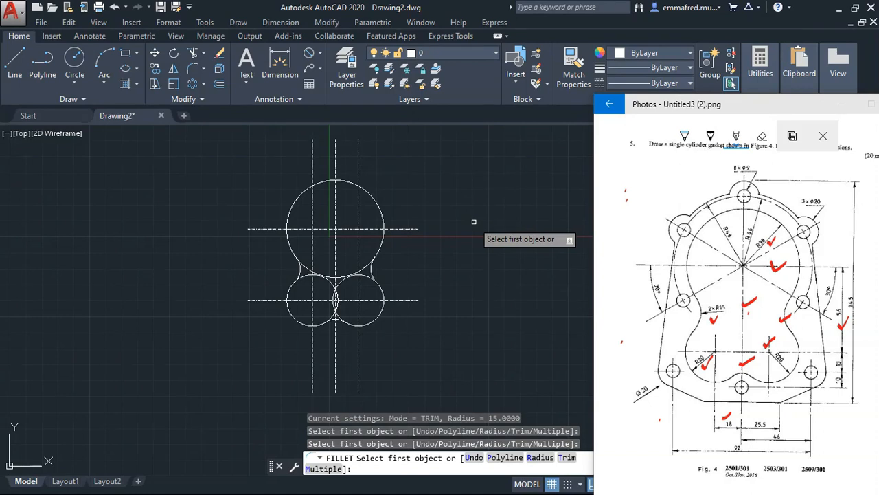
{"action": "key", "text": "Escape"}
Step: Using the R38 circle, both R20 circles and the three R15 fillets as cutting edges, trim the right R20 circle's top and the R38 circle's bottom
{"action": "key", "text": "Return"}
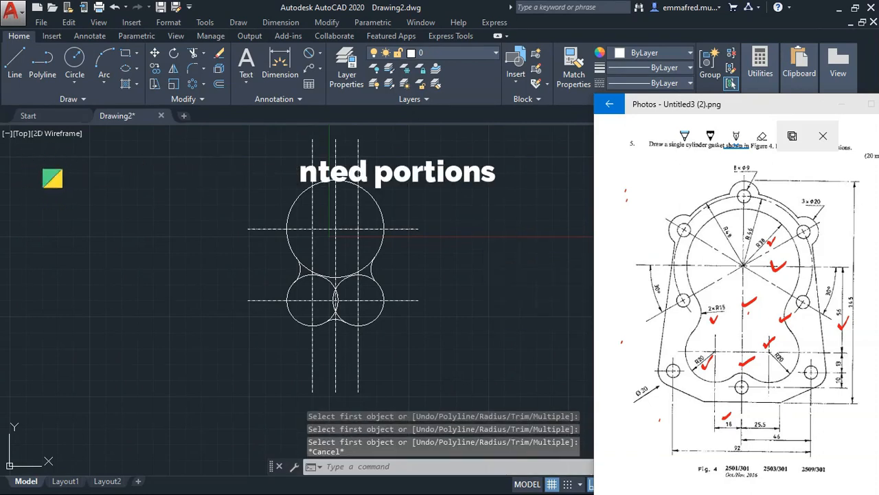
{"action": "left_click", "coordinate": [371, 270]}
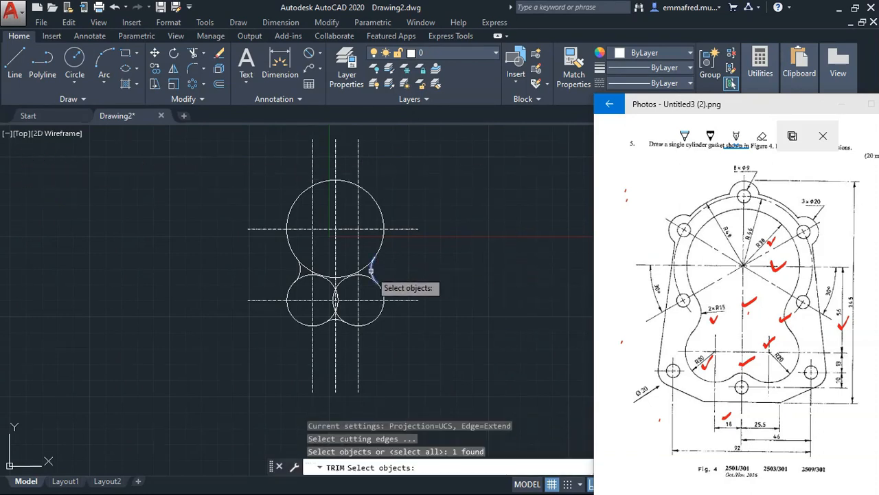
{"action": "left_click", "coordinate": [368, 275]}
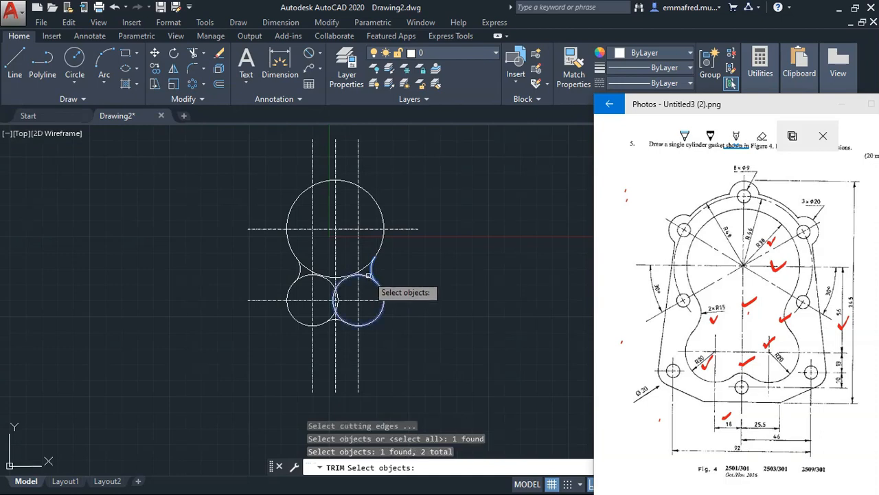
{"action": "left_click", "coordinate": [302, 270]}
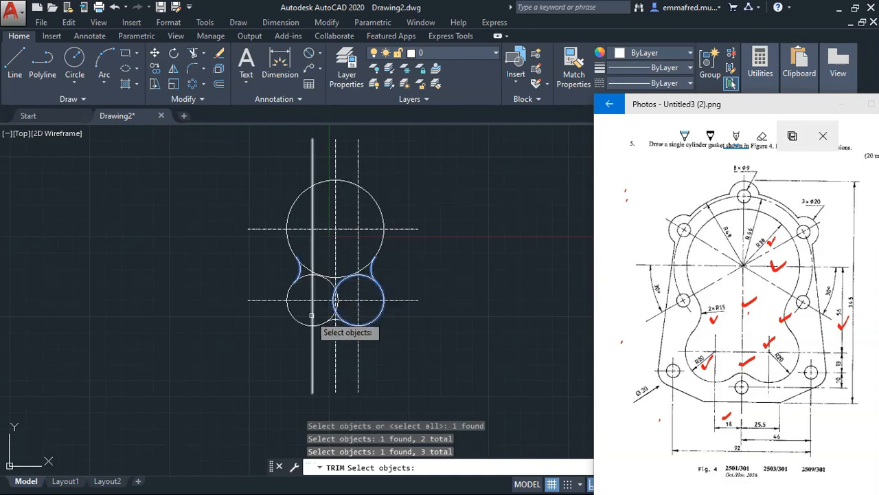
{"action": "scroll", "coordinate": [336, 322], "scroll_direction": "up", "scroll_amount": 4}
{"action": "left_click", "coordinate": [333, 315]}
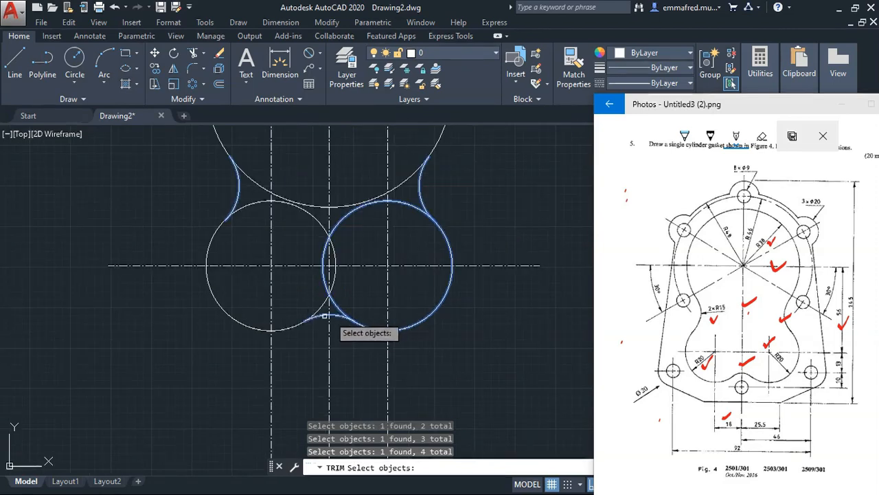
{"action": "left_click", "coordinate": [314, 311]}
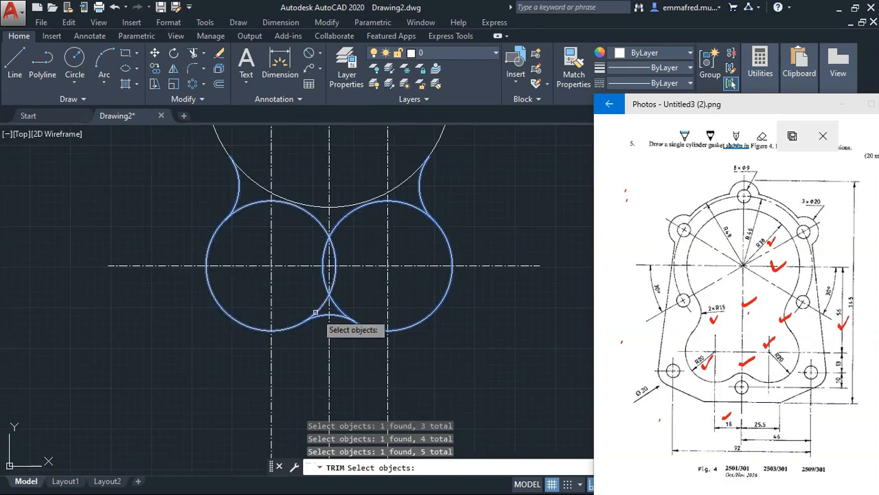
{"action": "left_click", "coordinate": [327, 207]}
{"action": "key", "text": "Return"}
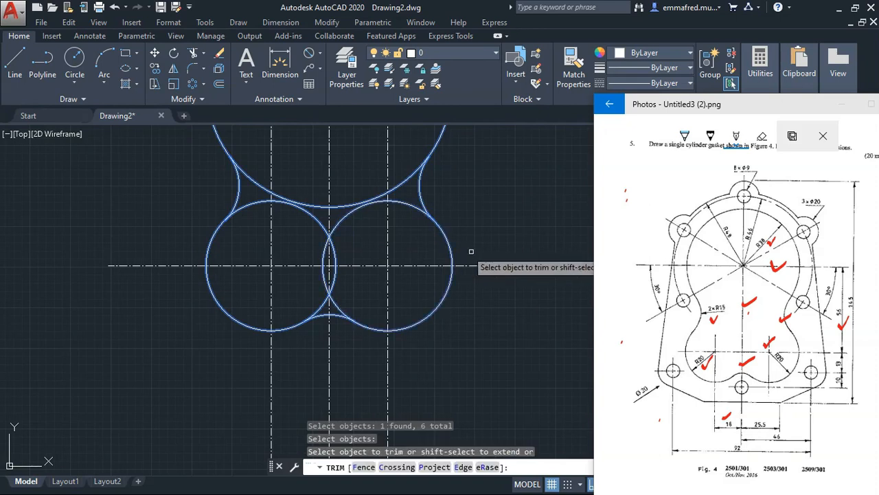
{"action": "left_click", "coordinate": [411, 201]}
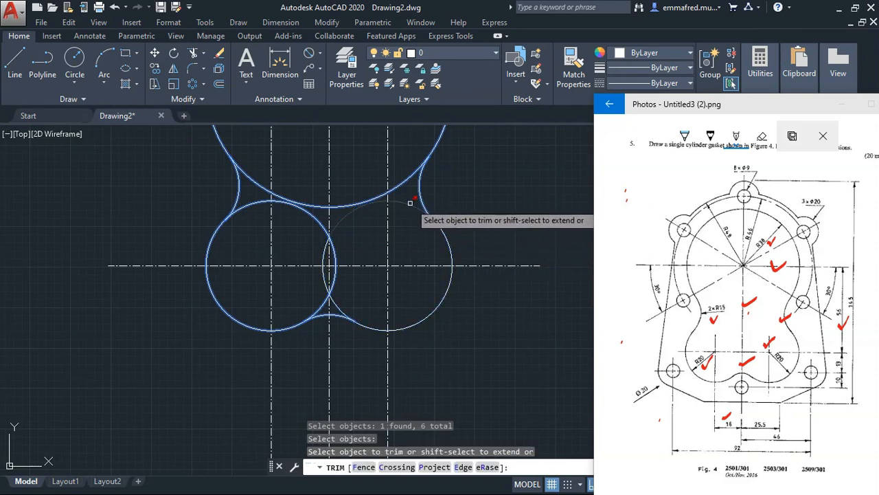
{"action": "left_click", "coordinate": [399, 194]}
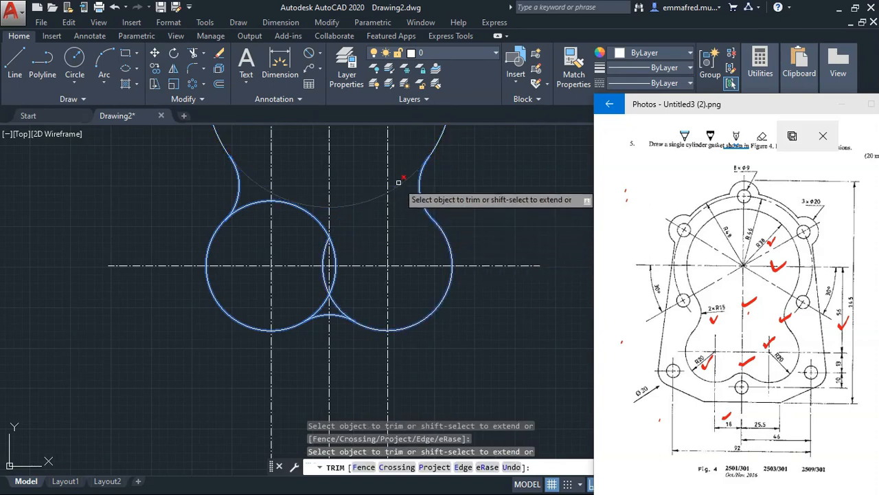
Step: Trim the remaining R20 arcs inside the opening, including the two short pieces above the bottom R15 fillet, leaving one continuous outline
{"action": "left_click", "coordinate": [338, 257]}
{"action": "left_click_drag", "start_coordinate": [331, 259], "coordinate": [334, 255]}
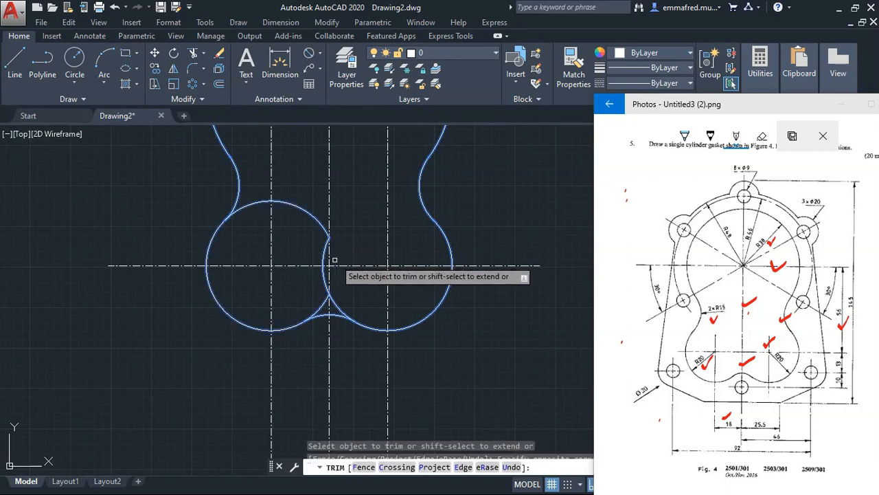
{"action": "left_click", "coordinate": [316, 219]}
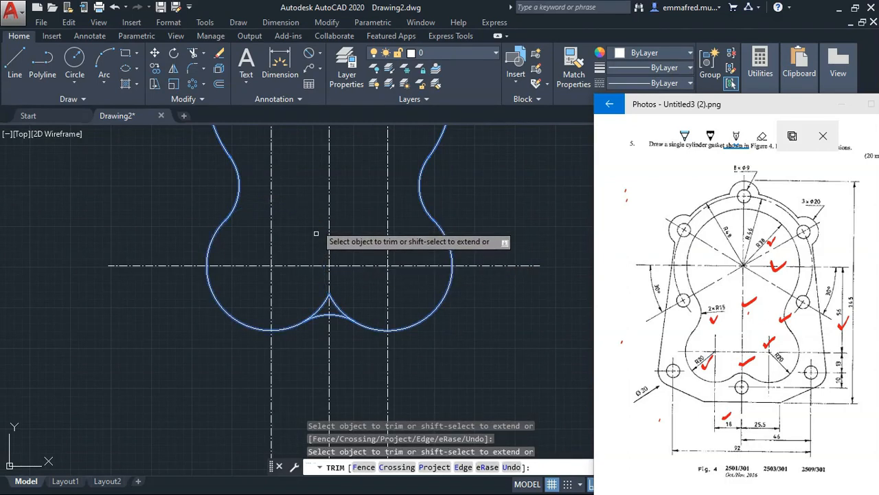
{"action": "scroll", "coordinate": [320, 295], "scroll_direction": "up", "scroll_amount": 6}
{"action": "left_click", "coordinate": [358, 316]}
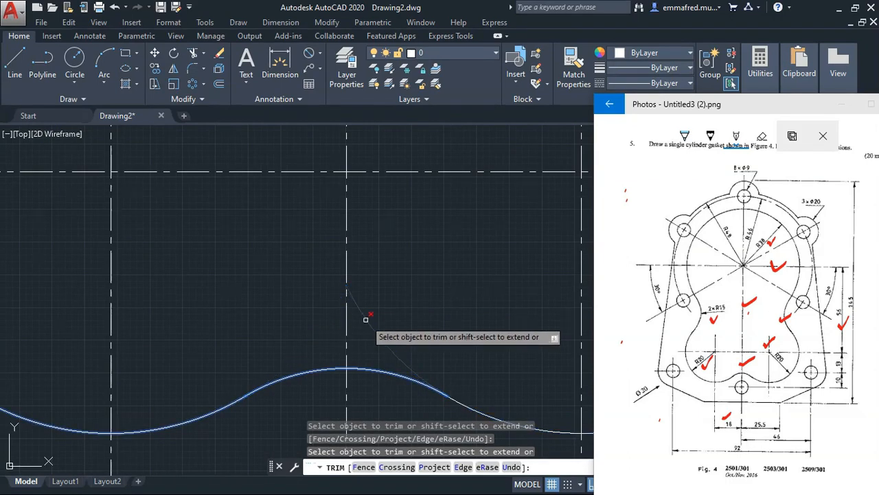
{"action": "scroll", "coordinate": [365, 314], "scroll_direction": "down", "scroll_amount": 6}
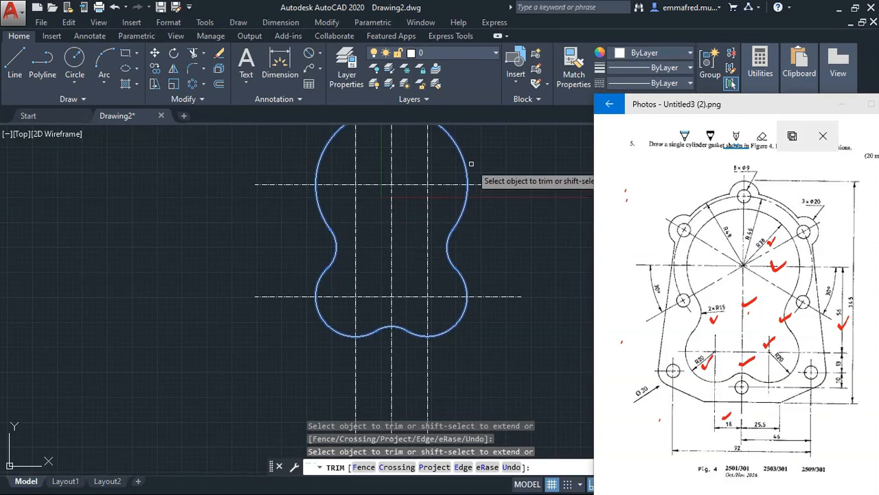
{"action": "scroll", "coordinate": [469, 180], "scroll_direction": "up", "scroll_amount": 4}
{"action": "scroll", "coordinate": [471, 265], "scroll_direction": "down", "scroll_amount": 4}
{"action": "scroll", "coordinate": [480, 183], "scroll_direction": "up", "scroll_amount": 4}
{"action": "scroll", "coordinate": [479, 271], "scroll_direction": "down", "scroll_amount": 5}
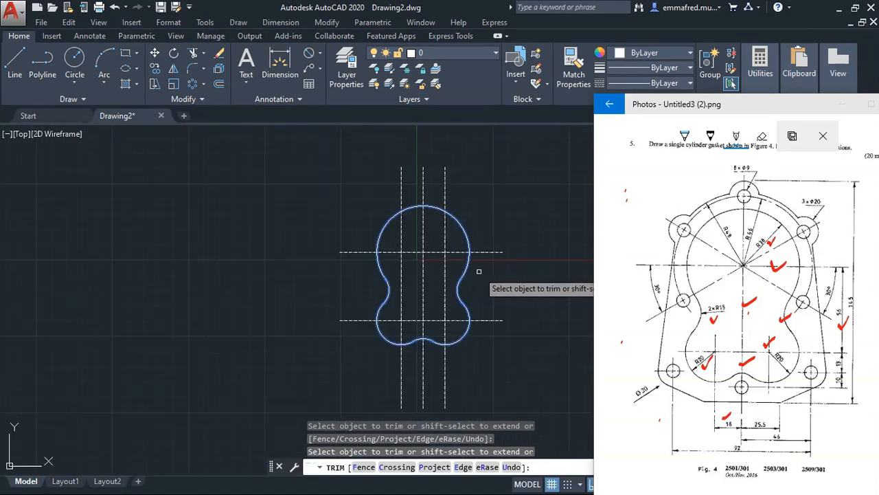
{"action": "scroll", "coordinate": [500, 275], "scroll_direction": "up", "scroll_amount": 3}
{"action": "key", "text": "Escape"}
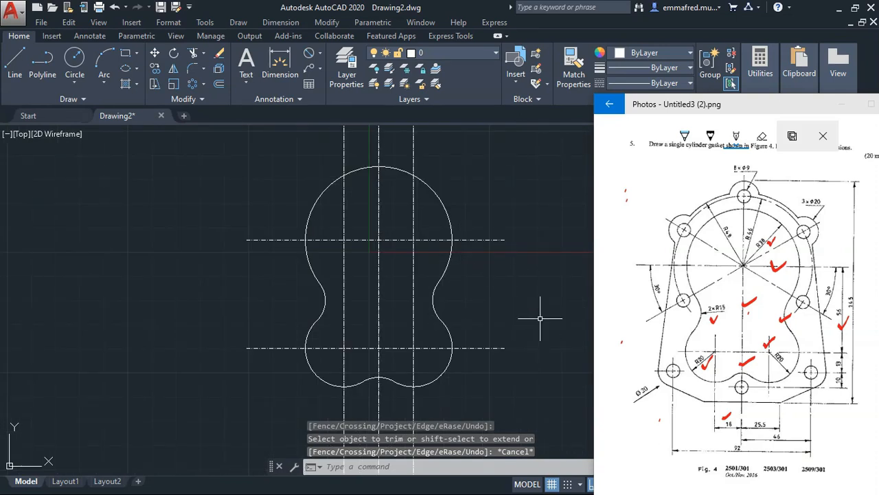
{"action": "key", "text": "Escape"}
{"action": "key", "text": "Escape"}
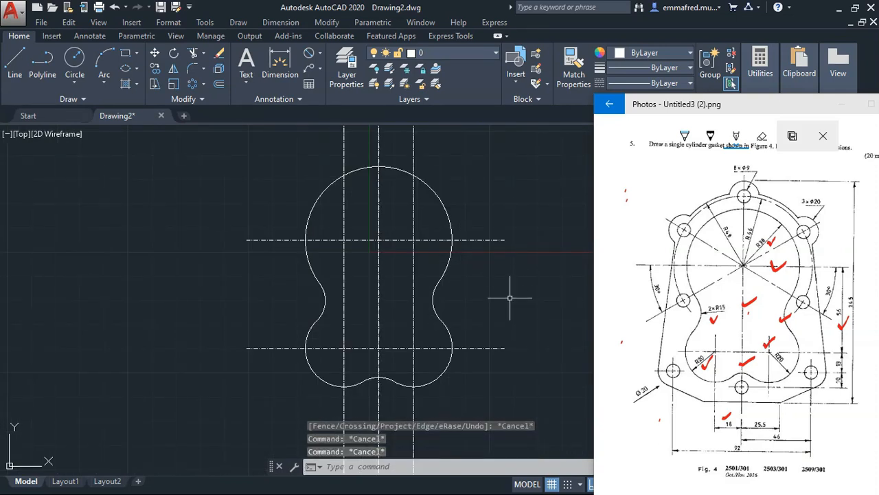
Step: Tick the R46 centreline circle on the reference image
{"action": "left_click", "coordinate": [620, 292]}
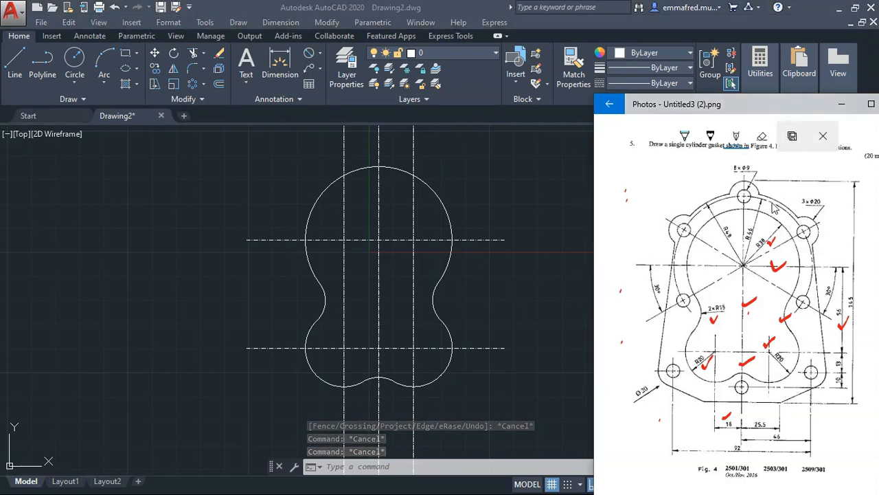
{"action": "left_click", "coordinate": [770, 204]}
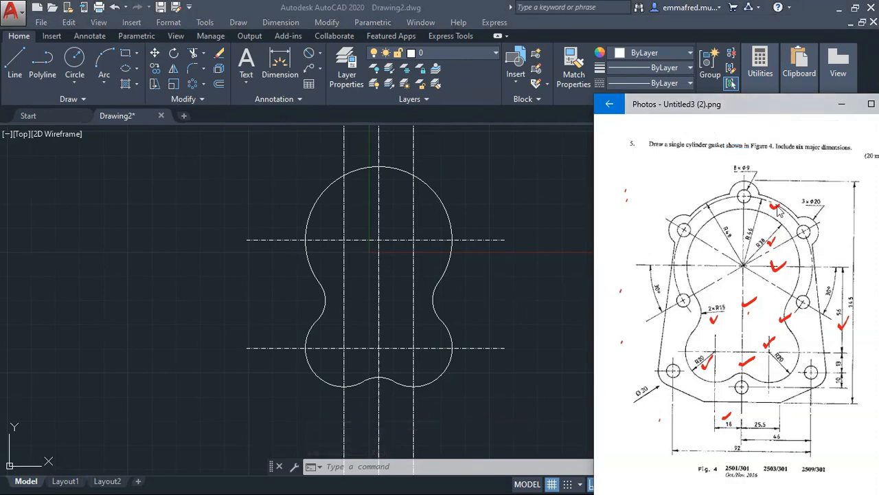
{"action": "left_click", "coordinate": [468, 239]}
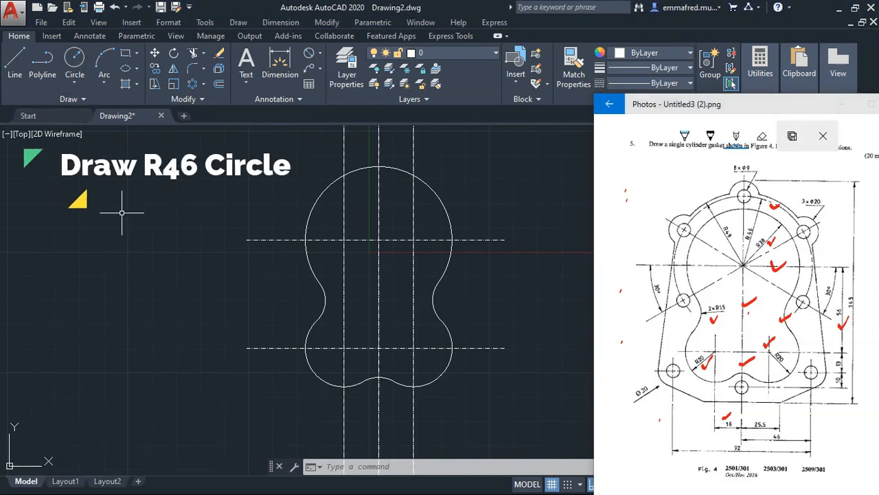
Step: Draw a circle of radius 46 centred on the intersection of the upper horizontal and main vertical centrelines
{"action": "key", "text": "Return"}
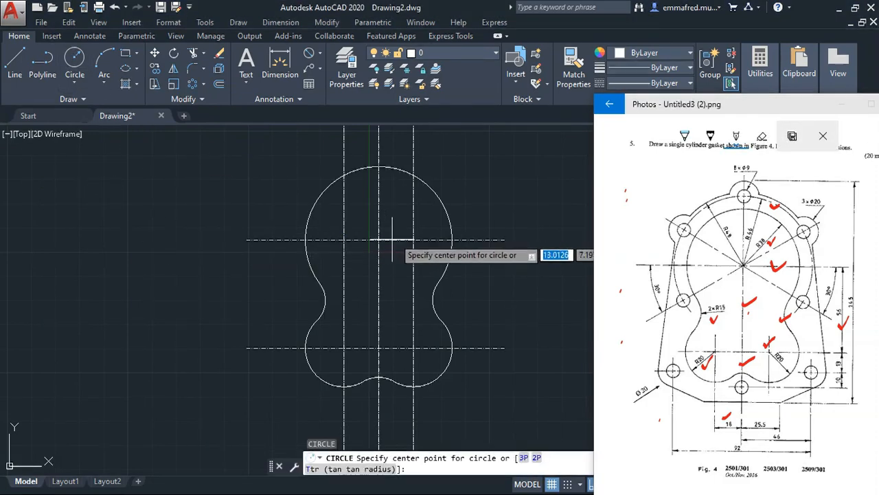
{"action": "left_click", "coordinate": [379, 239]}
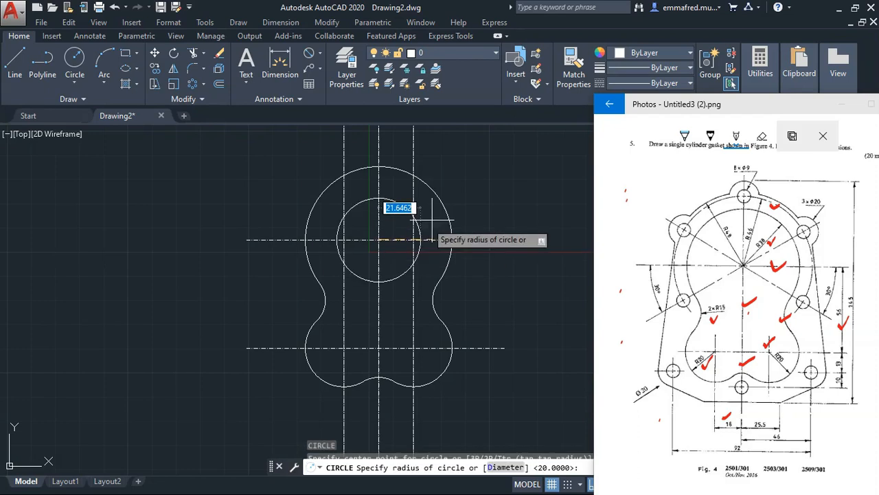
{"action": "key", "text": "Return"}
Step: Change the R46 circle's linetype to the dash-dot centreline style
{"action": "left_click", "coordinate": [492, 215]}
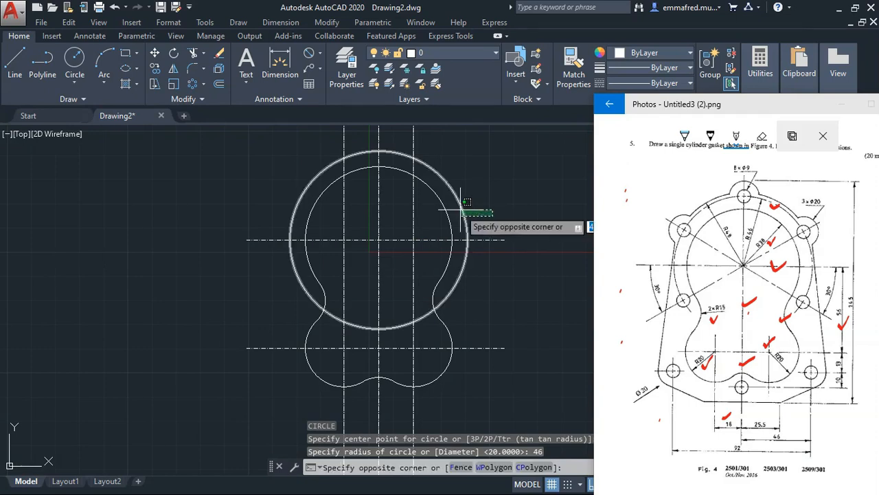
{"action": "left_click", "coordinate": [466, 208]}
{"action": "left_click", "coordinate": [669, 83]}
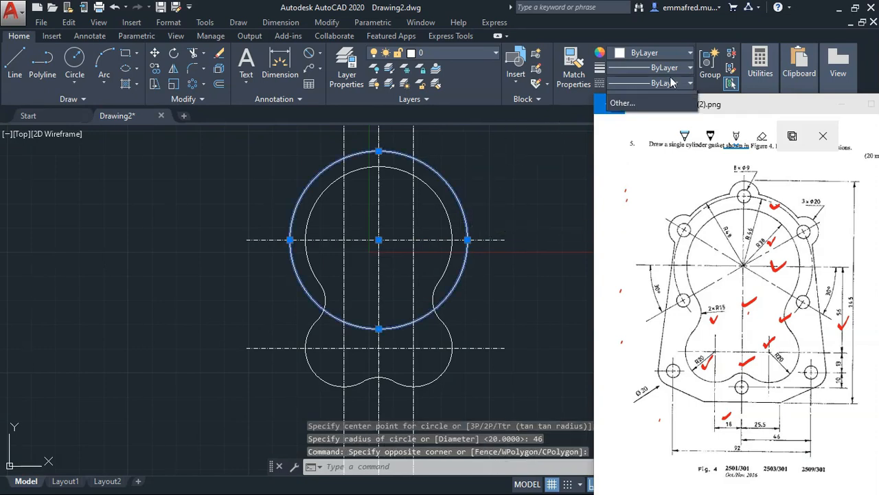
{"action": "left_click", "coordinate": [652, 95]}
{"action": "key", "text": "Escape"}
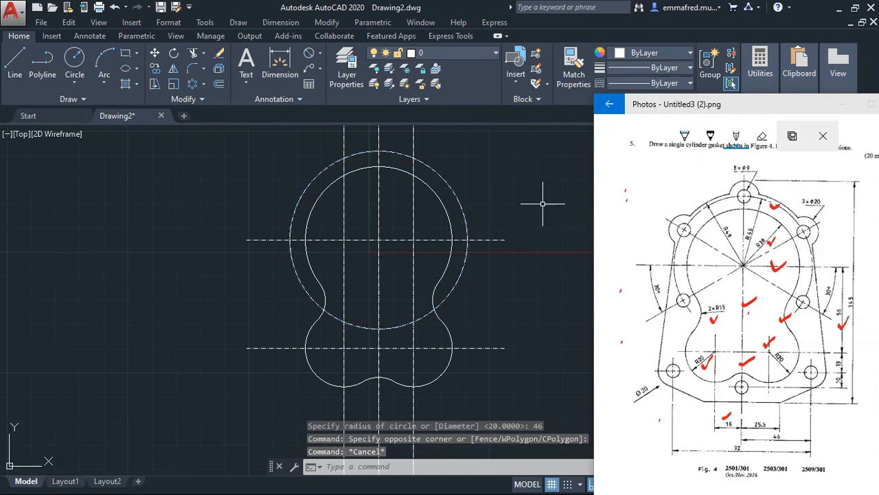
{"action": "key", "text": "Escape"}
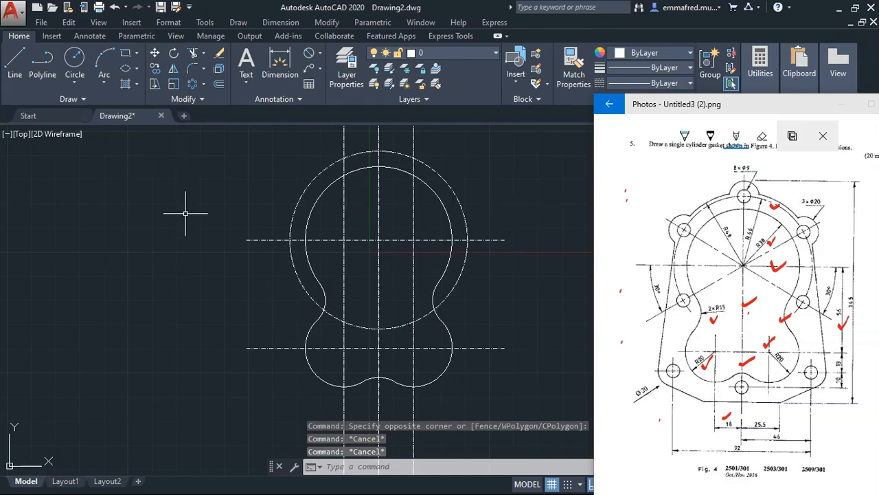
Step: Trim away the lower part of the R46 circle between the two R15 side arcs
{"action": "left_click", "coordinate": [489, 282]}
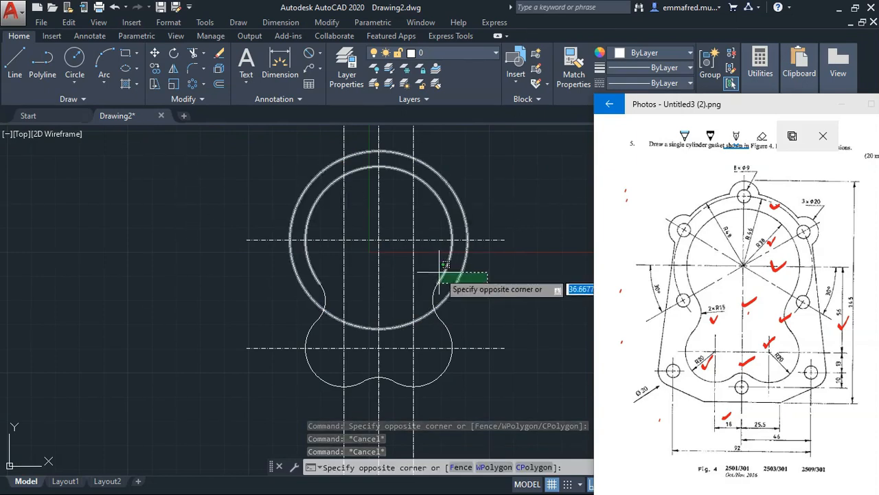
{"action": "left_click", "coordinate": [436, 270]}
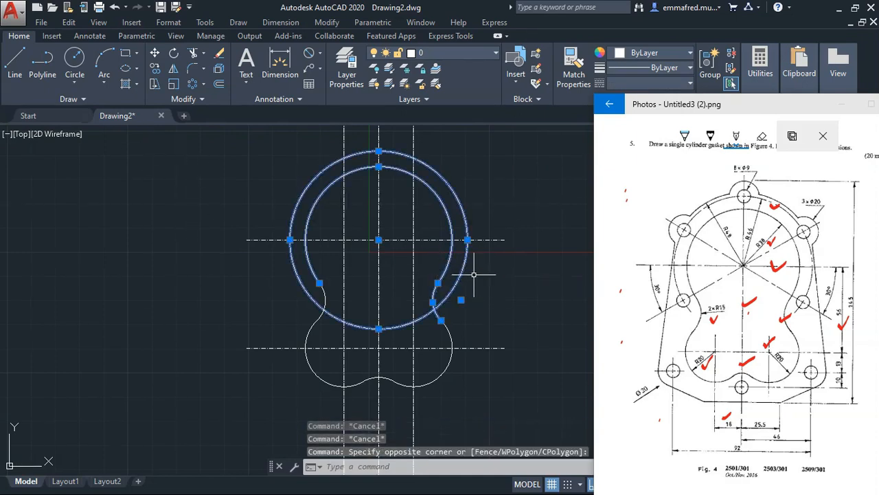
{"action": "left_click", "coordinate": [325, 297]}
{"action": "type", "text": "t"}
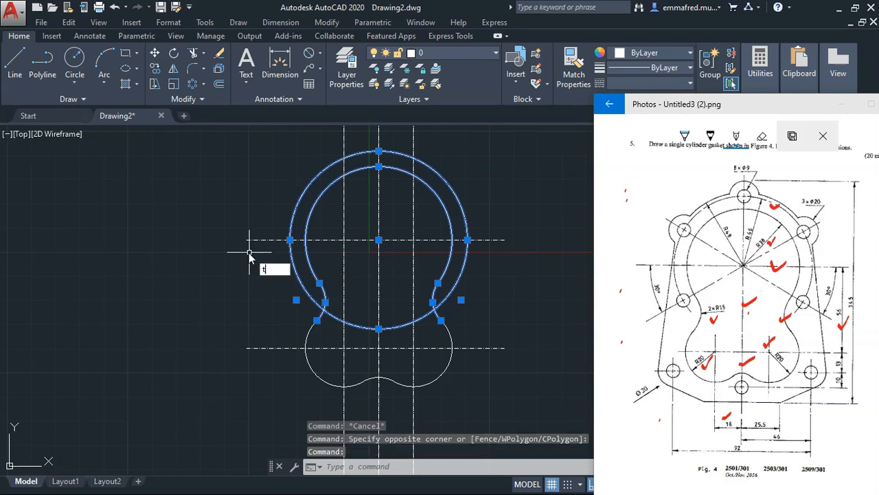
{"action": "key", "text": "Return"}
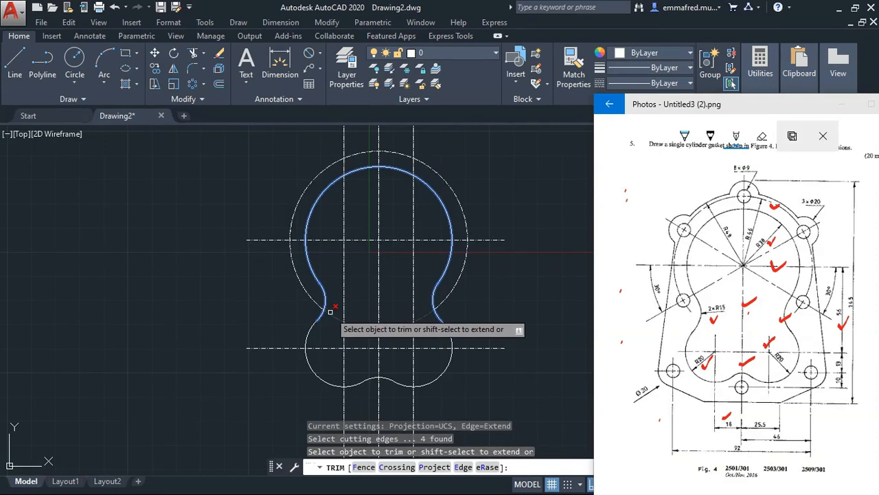
{"action": "left_click", "coordinate": [331, 311]}
{"action": "key", "text": "Escape"}
{"action": "key", "text": "Escape"}
{"action": "key", "text": "Escape"}
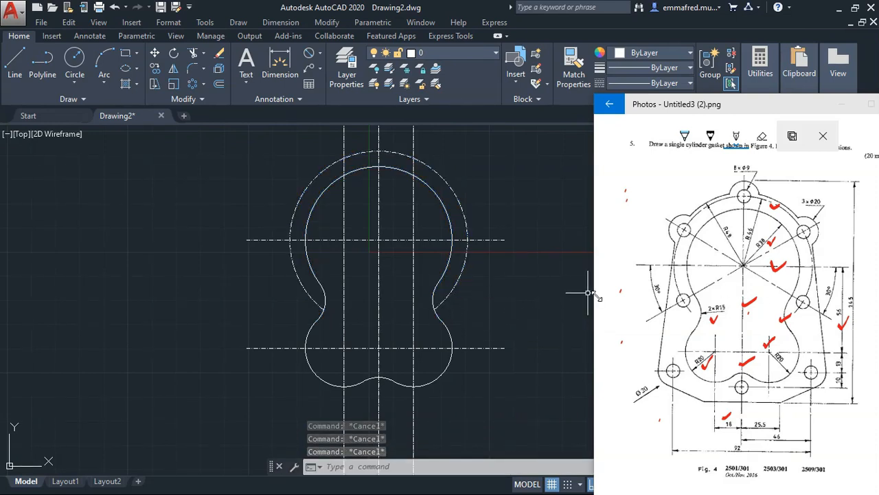
Step: Tick the 30° inclined centreline on the reference image and draw a line at -30° from the R46 circle's centre past its arc
{"action": "left_click", "coordinate": [835, 301]}
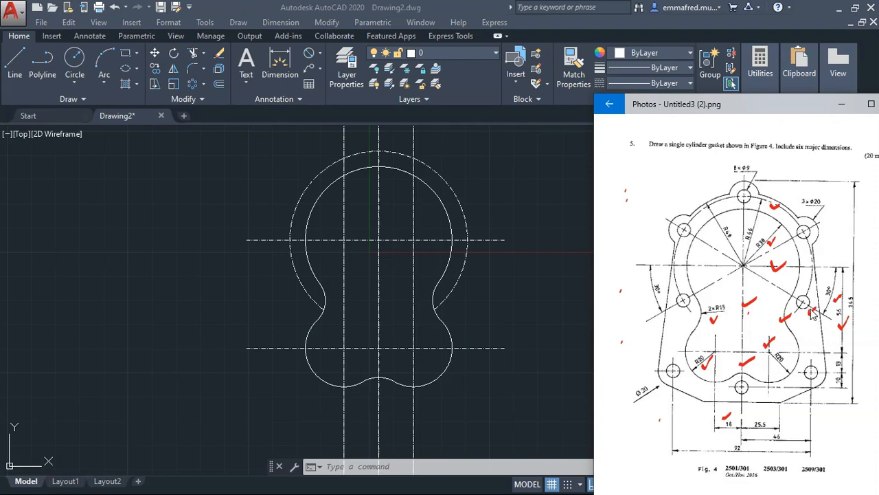
{"action": "left_click", "coordinate": [512, 289]}
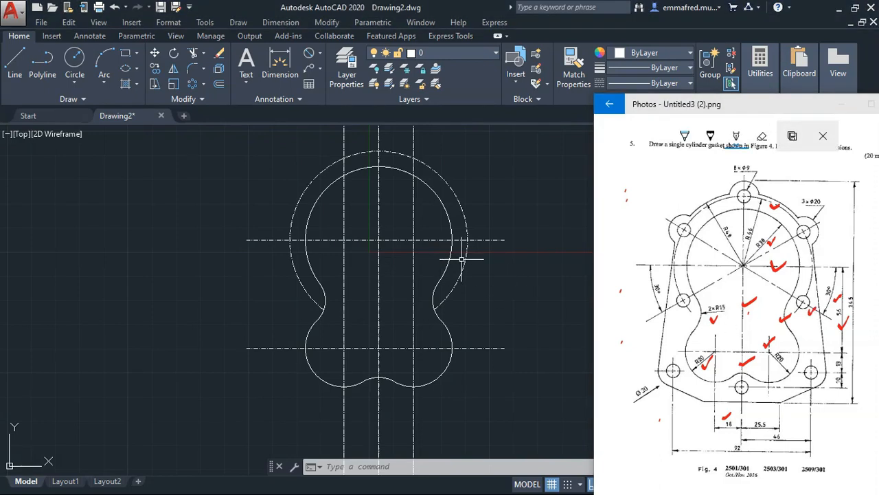
{"action": "type", "text": "l"}
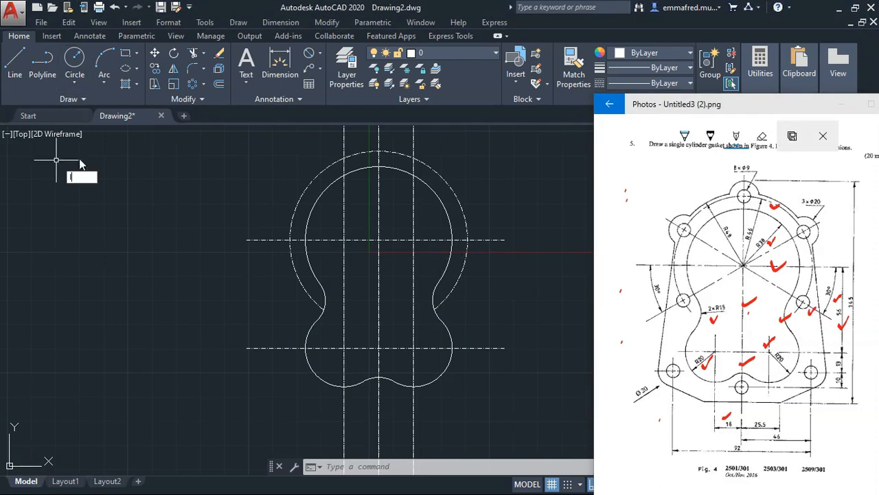
{"action": "key", "text": "Return"}
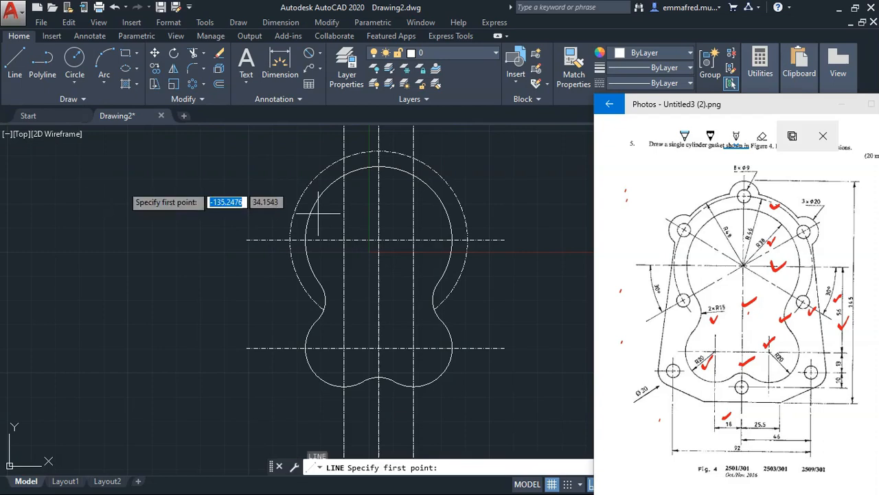
{"action": "left_click", "coordinate": [378, 239]}
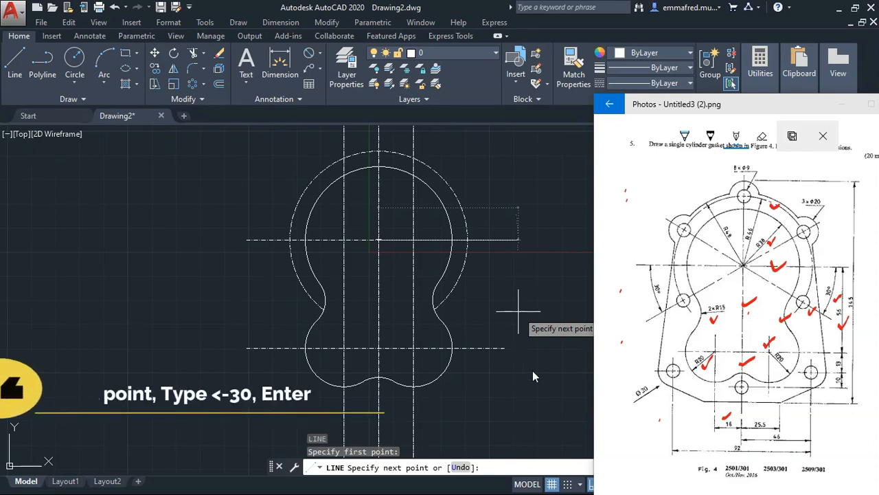
{"action": "type", "text": "<-30"}
{"action": "key", "text": "Return"}
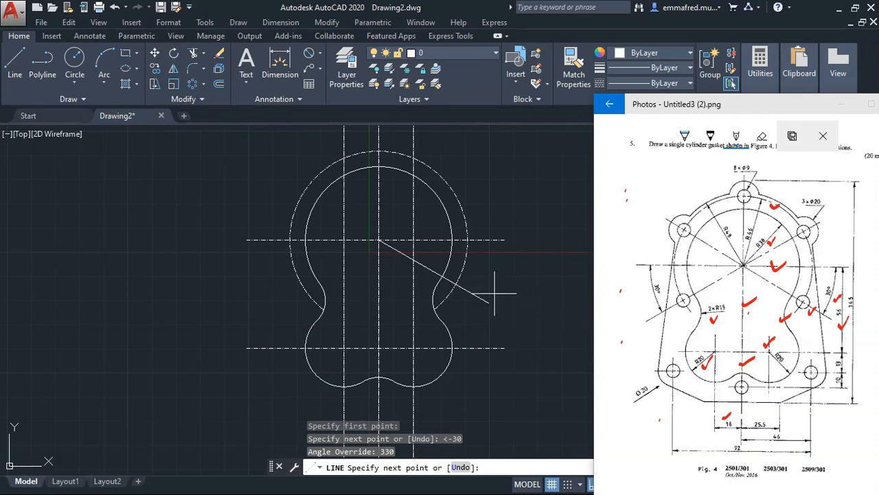
{"action": "left_click", "coordinate": [494, 293]}
{"action": "key", "text": "Escape"}
{"action": "scroll", "coordinate": [538, 255], "scroll_direction": "down", "scroll_amount": 3}
{"action": "scroll", "coordinate": [541, 252], "scroll_direction": "up", "scroll_amount": 3}
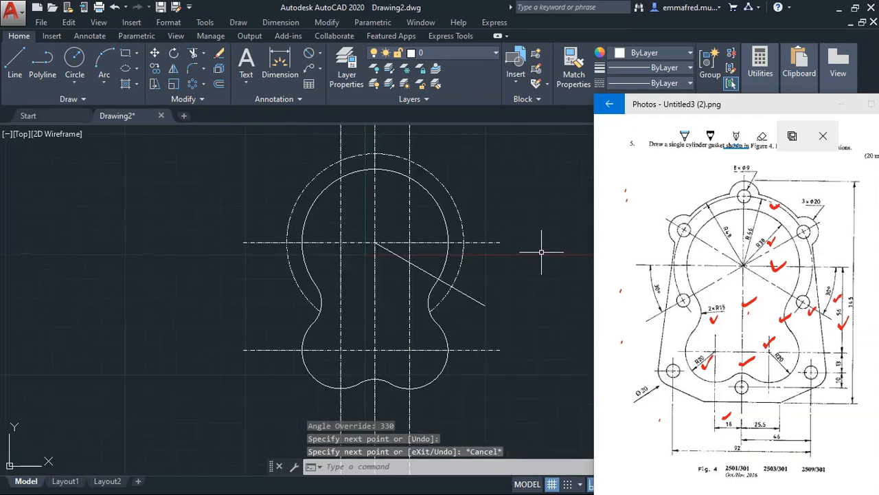
Step: Draw a 9 mm diameter circle centred where the inclined line crosses the R46 centreline arc
{"action": "scroll", "coordinate": [538, 253], "scroll_direction": "up", "scroll_amount": 2}
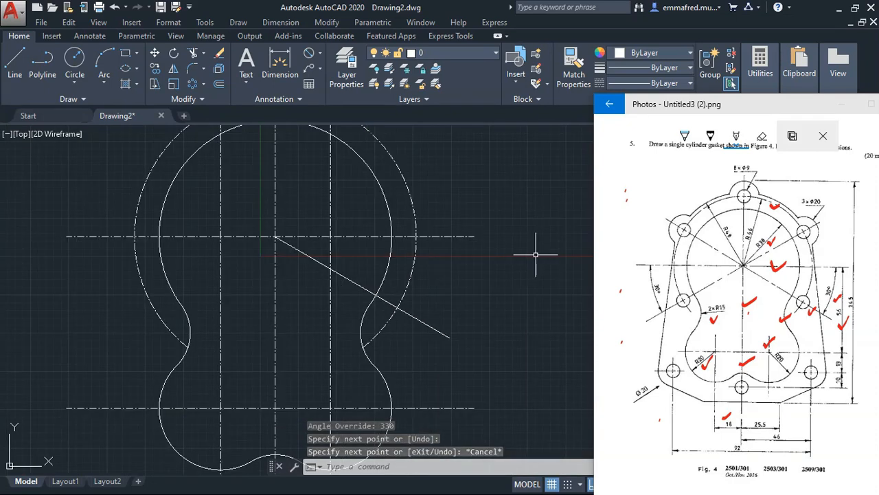
{"action": "type", "text": "c"}
{"action": "key", "text": "Return"}
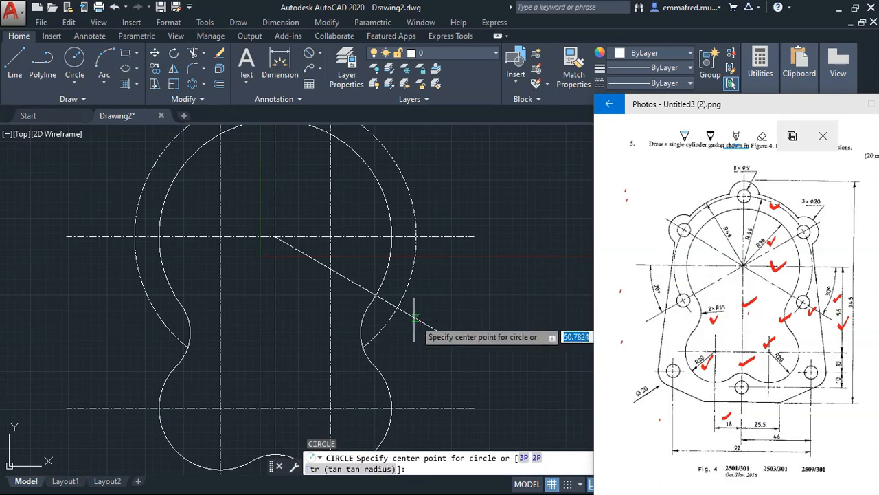
{"action": "left_click", "coordinate": [395, 308]}
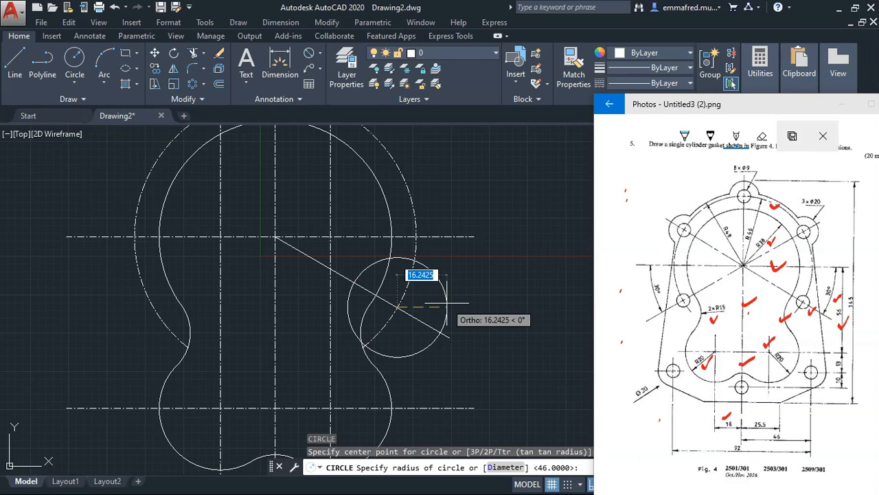
{"action": "type", "text": "d"}
{"action": "key", "text": "Return"}
{"action": "type", "text": "9"}
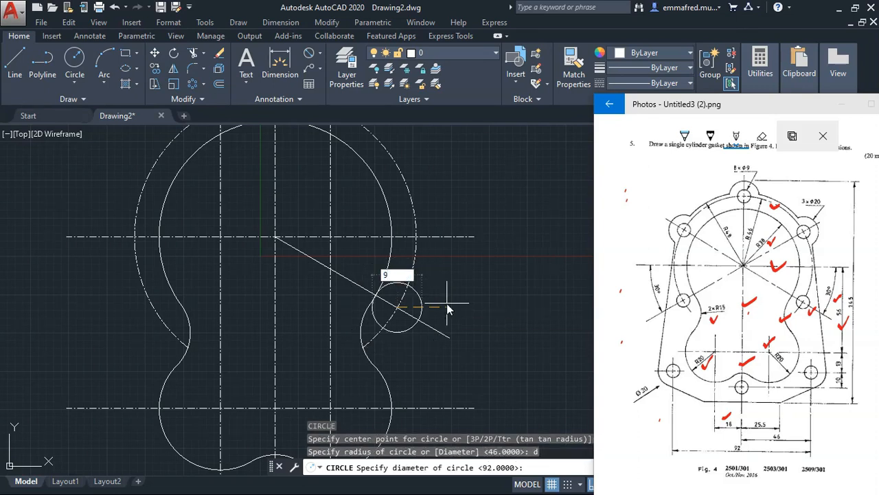
{"action": "key", "text": "Return"}
{"action": "key", "text": "Escape"}
{"action": "key", "text": "Escape"}
{"action": "key", "text": "Escape"}
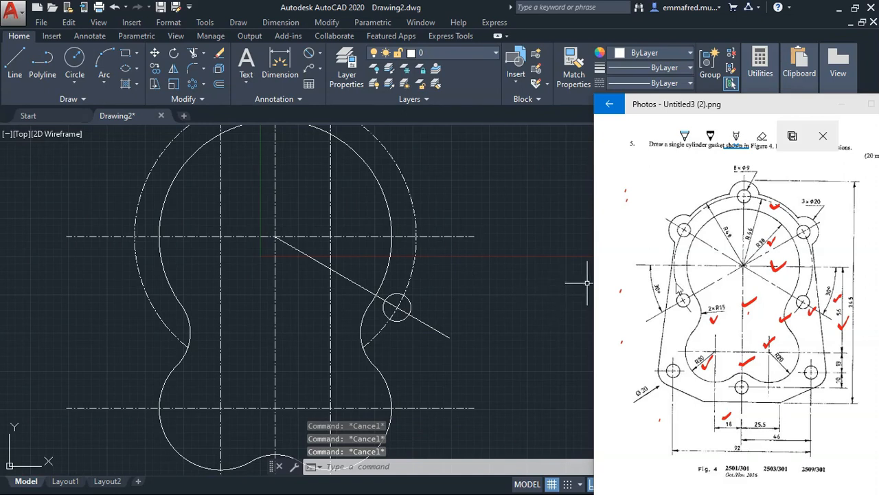
Step: Start a polar array of the 9 mm circle and its inclined line about the R46 circle's centre
{"action": "left_click", "coordinate": [615, 238]}
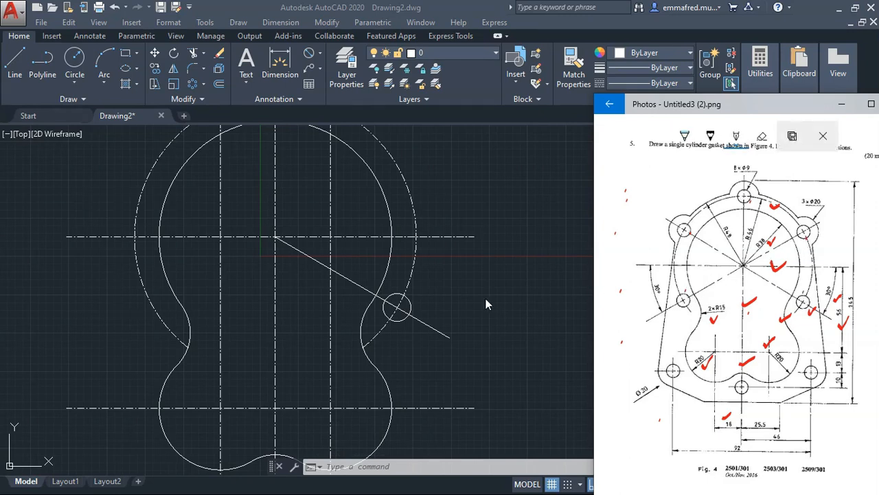
{"action": "scroll", "coordinate": [483, 298], "scroll_direction": "down", "scroll_amount": 2}
{"action": "scroll", "coordinate": [468, 305], "scroll_direction": "up", "scroll_amount": 5}
{"action": "scroll", "coordinate": [461, 299], "scroll_direction": "down", "scroll_amount": 5}
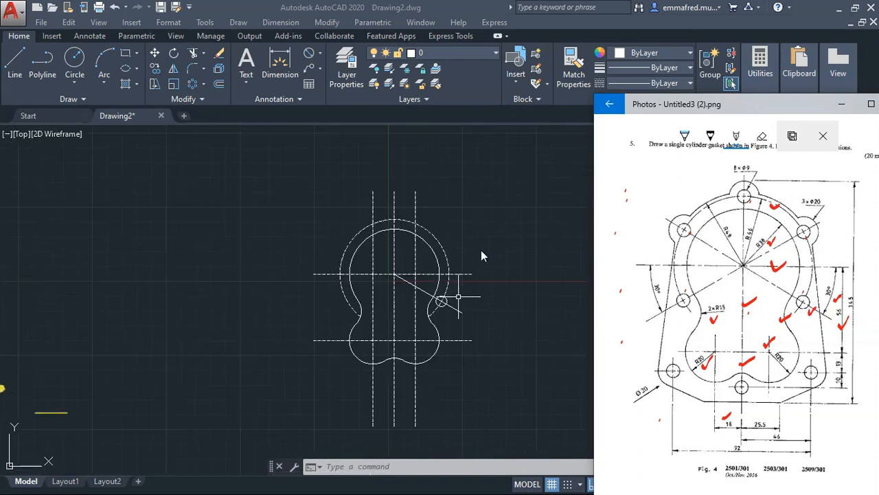
{"action": "scroll", "coordinate": [481, 254], "scroll_direction": "up", "scroll_amount": 5}
{"action": "scroll", "coordinate": [465, 309], "scroll_direction": "down", "scroll_amount": 5}
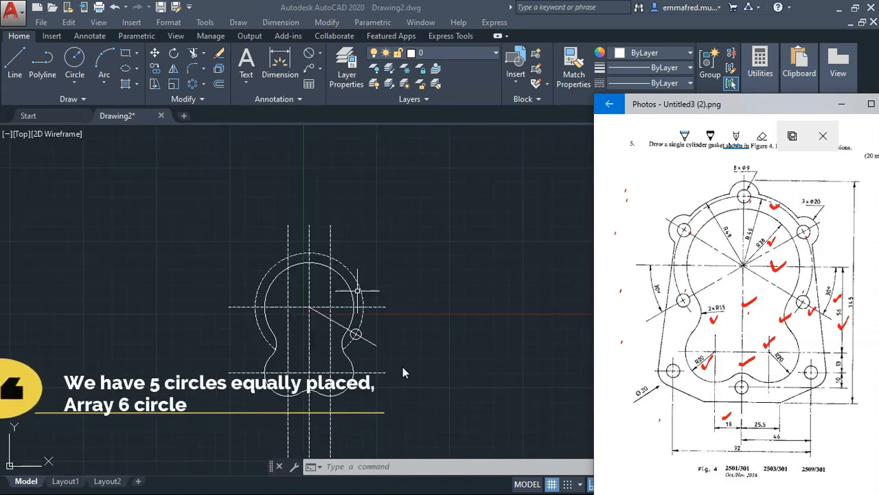
{"action": "left_click", "coordinate": [423, 315]}
{"action": "type", "text": "a"}
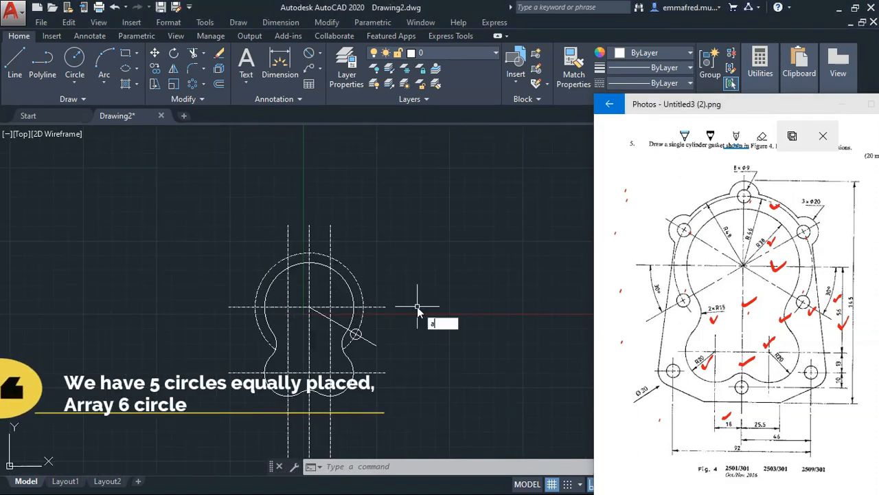
{"action": "key", "text": "Down"}
{"action": "key", "text": "Return"}
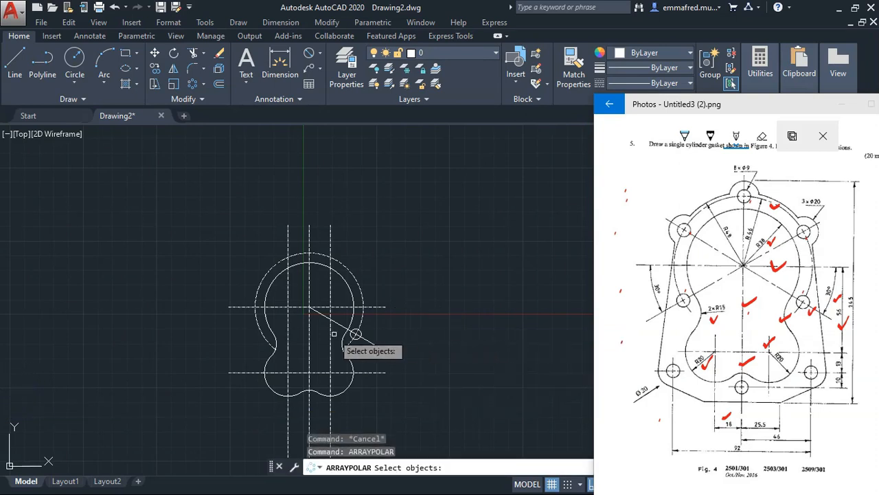
{"action": "scroll", "coordinate": [344, 335], "scroll_direction": "up", "scroll_amount": 4}
{"action": "left_click", "coordinate": [352, 336]}
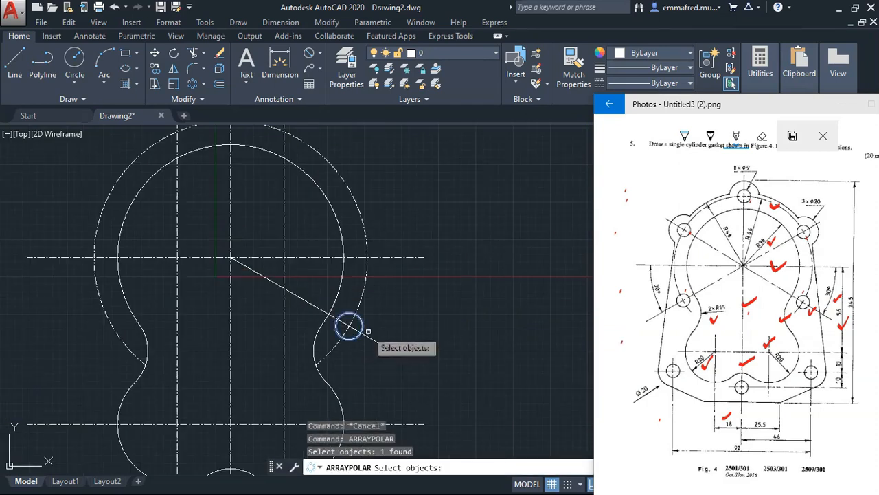
{"action": "left_click", "coordinate": [369, 338]}
{"action": "key", "text": "Return"}
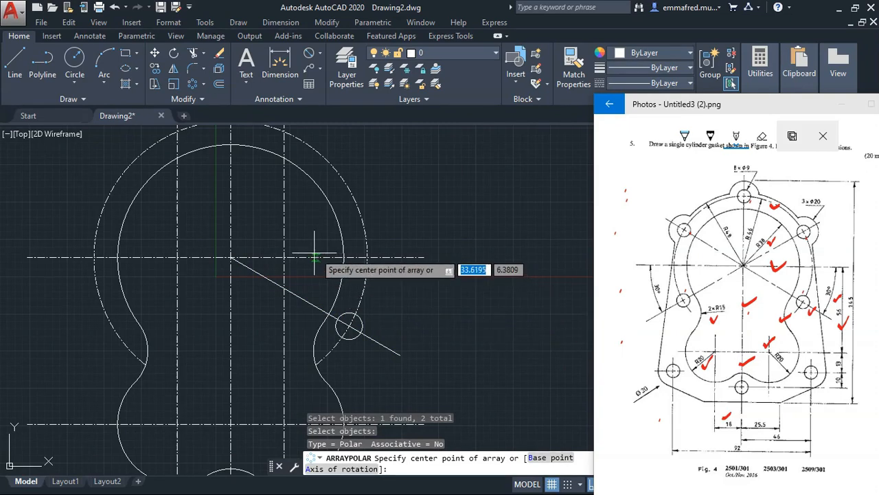
{"action": "left_click", "coordinate": [230, 257]}
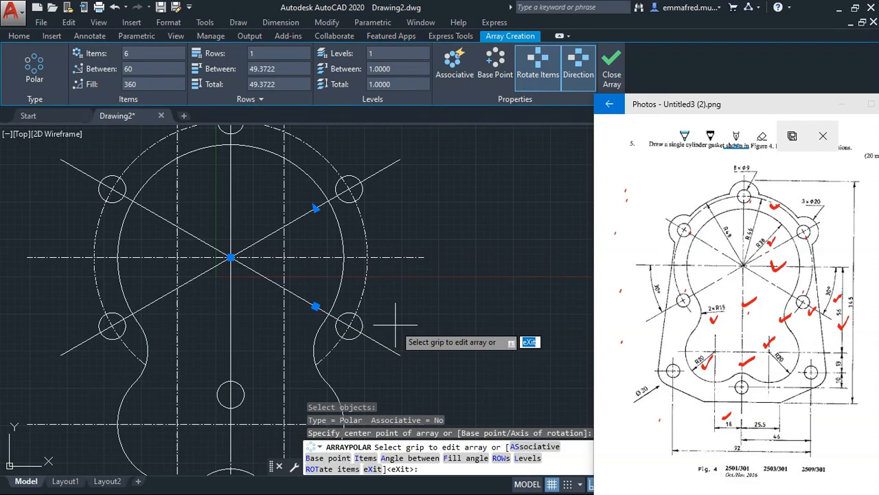
Step: Set the polar array to 6 items with associativity off and finish it
{"action": "left_click", "coordinate": [366, 464]}
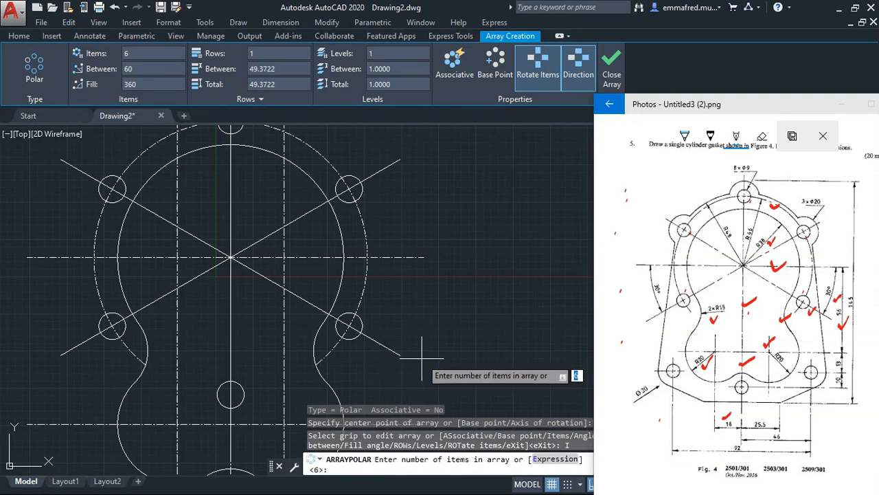
{"action": "key", "text": "Return"}
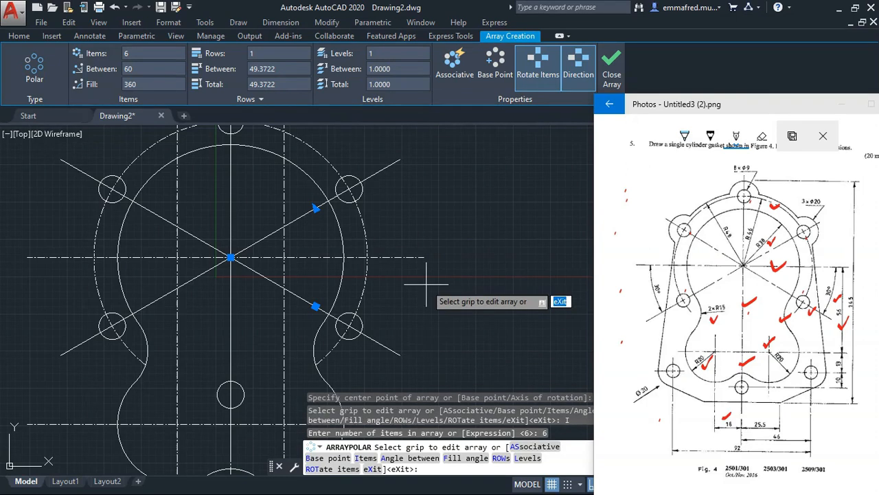
{"action": "type", "text": "as"}
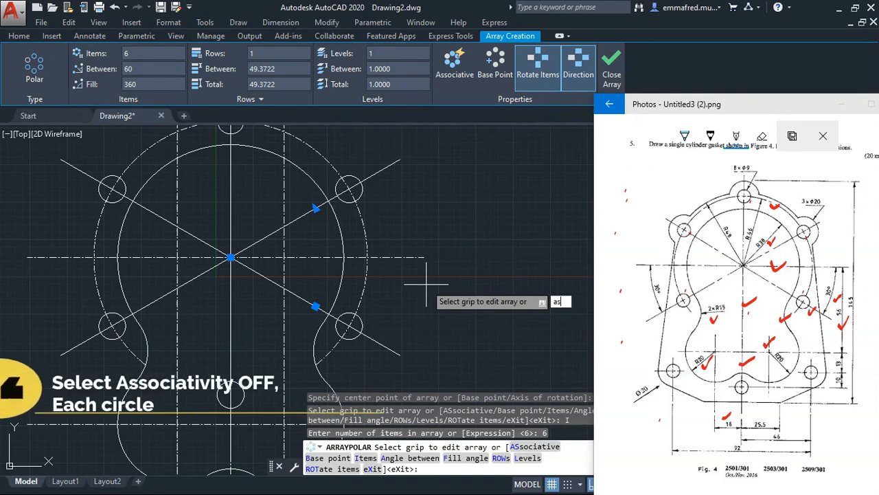
{"action": "key", "text": "Return"}
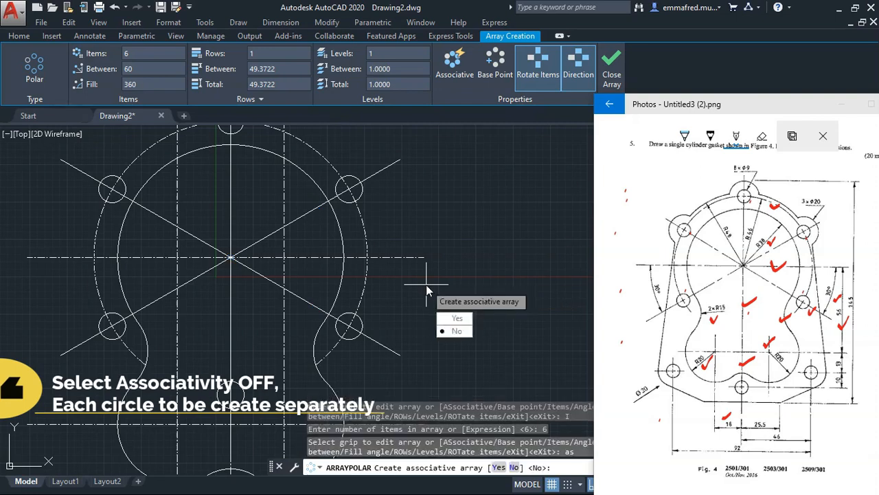
{"action": "left_click", "coordinate": [456, 331]}
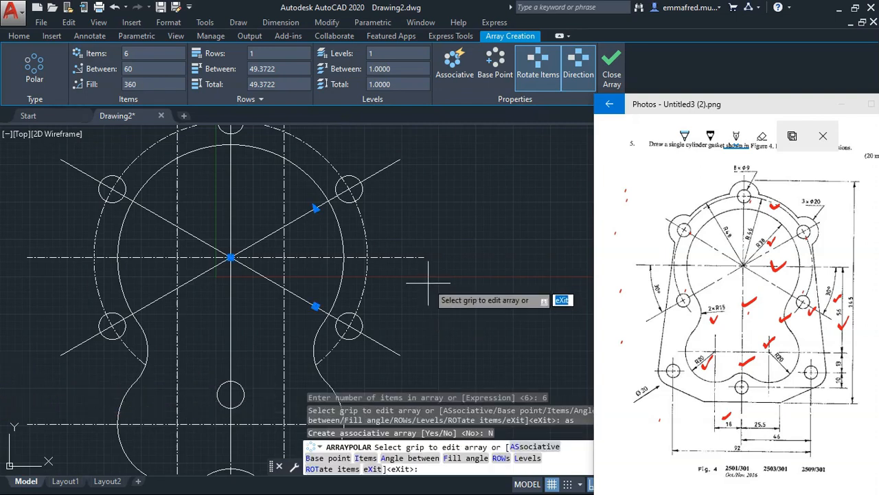
{"action": "key", "text": "Escape"}
{"action": "key", "text": "Escape"}
{"action": "scroll", "coordinate": [478, 269], "scroll_direction": "down", "scroll_amount": 2}
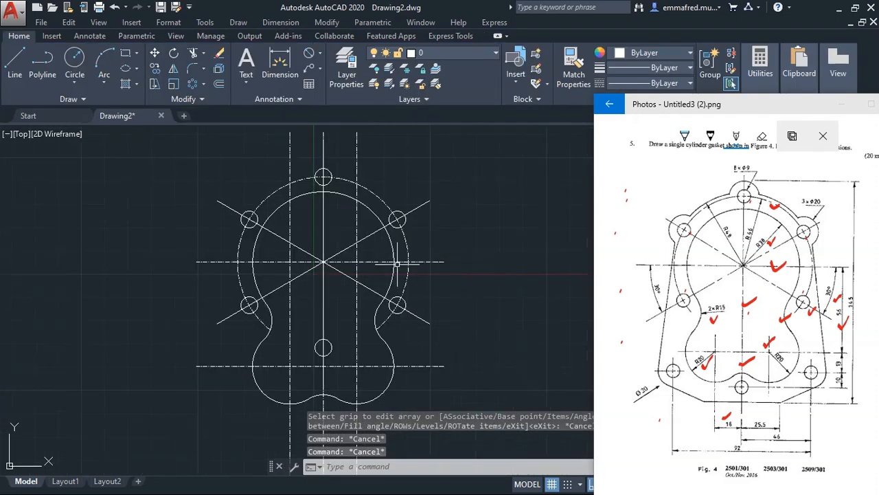
Step: Change the linetype of all the arrayed radial lines to the CENTER dash-dot style
{"action": "scroll", "coordinate": [398, 264], "scroll_direction": "up", "scroll_amount": 5}
{"action": "left_click", "coordinate": [383, 252]}
{"action": "left_click", "coordinate": [323, 187]}
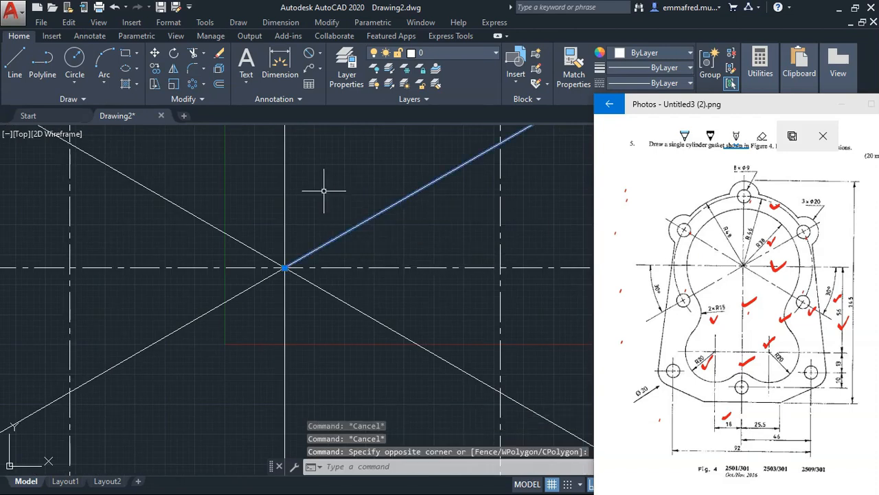
{"action": "left_click", "coordinate": [412, 334]}
{"action": "left_click", "coordinate": [320, 320]}
{"action": "left_click", "coordinate": [259, 320]}
{"action": "left_click", "coordinate": [187, 296]}
{"action": "left_click", "coordinate": [206, 224]}
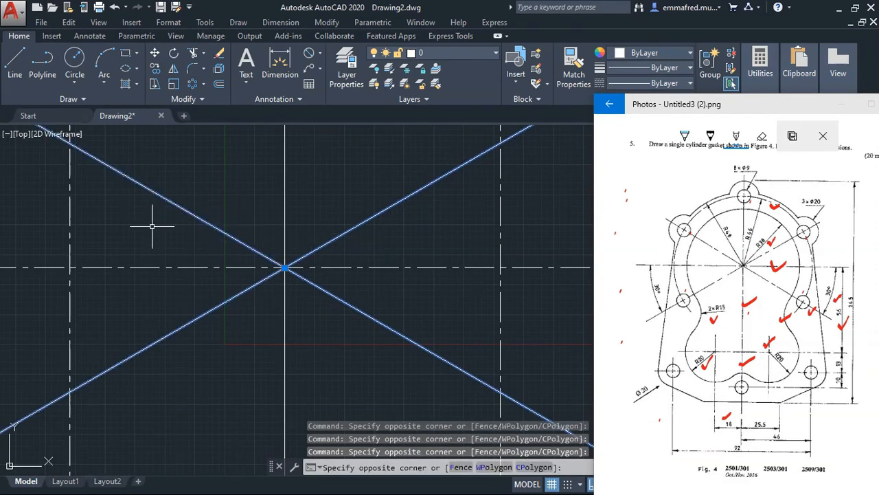
{"action": "left_click", "coordinate": [285, 190]}
{"action": "scroll", "coordinate": [423, 178], "scroll_direction": "down", "scroll_amount": 5}
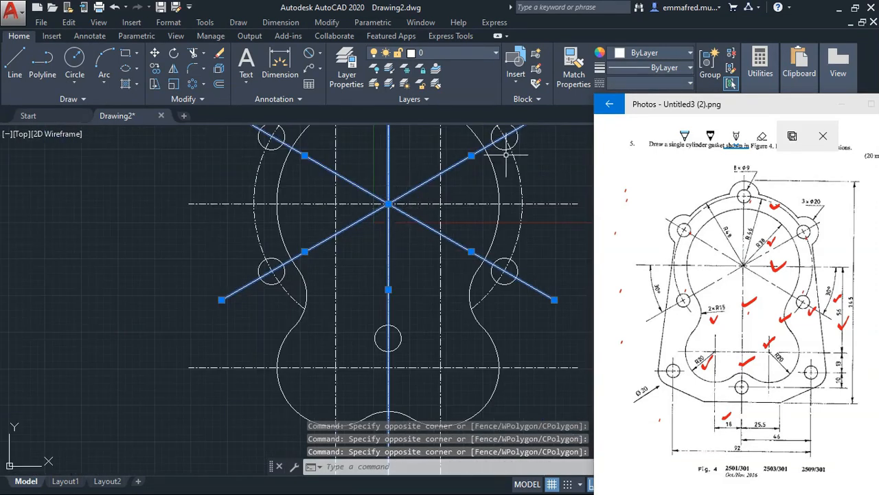
{"action": "left_click", "coordinate": [658, 83]}
{"action": "left_click", "coordinate": [648, 131]}
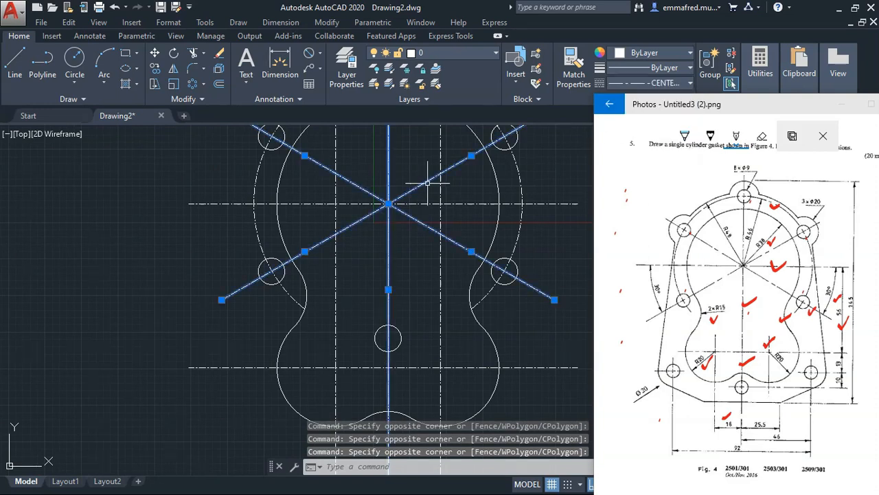
{"action": "key", "text": "Escape"}
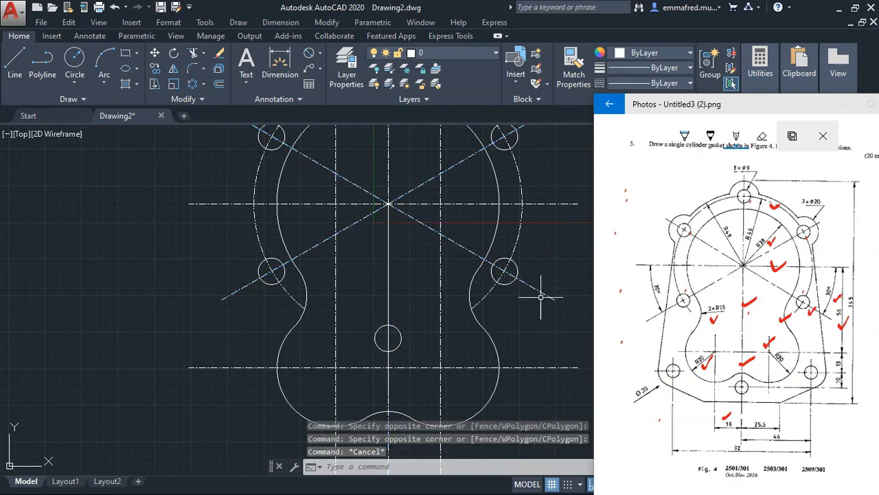
{"action": "left_click", "coordinate": [407, 293]}
{"action": "left_click", "coordinate": [373, 291]}
{"action": "key", "text": "Escape"}
Step: Erase the extra 9 mm circle lying on the vertical centreline inside the gasket opening
{"action": "scroll", "coordinate": [373, 302], "scroll_direction": "down", "scroll_amount": 3}
{"action": "scroll", "coordinate": [360, 335], "scroll_direction": "up", "scroll_amount": 3}
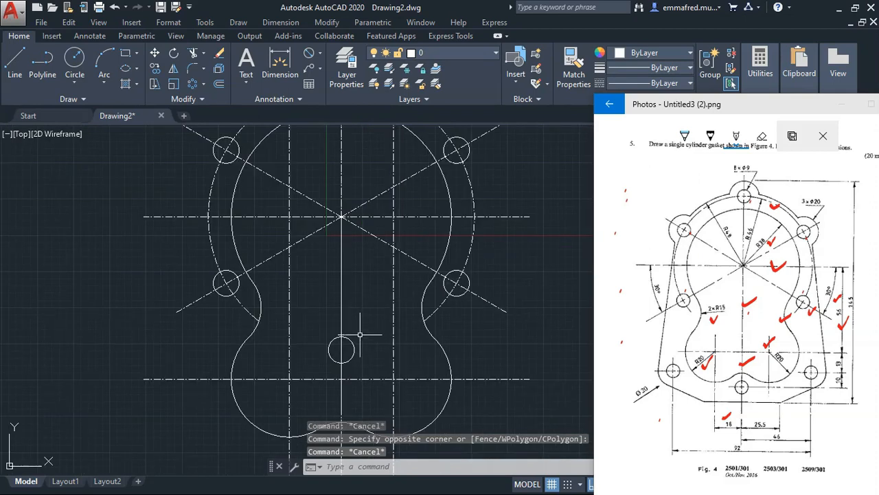
{"action": "left_click", "coordinate": [348, 340]}
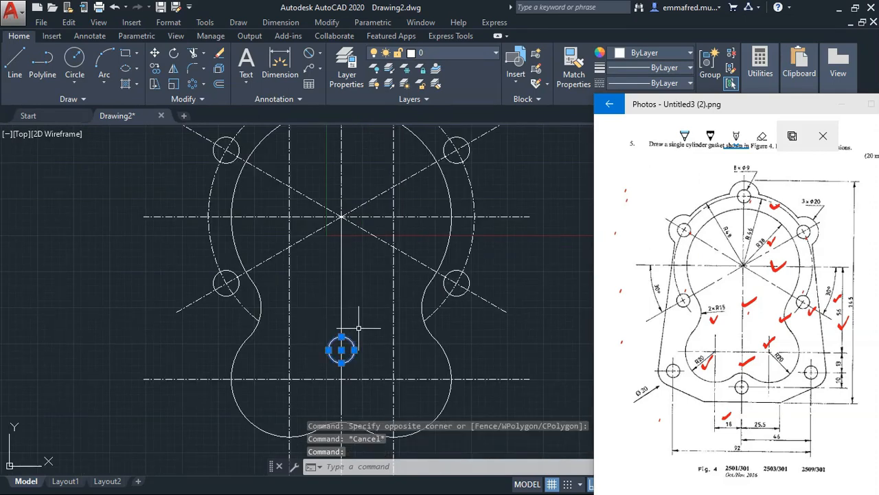
{"action": "type", "text": "E"}
{"action": "key", "text": "Return"}
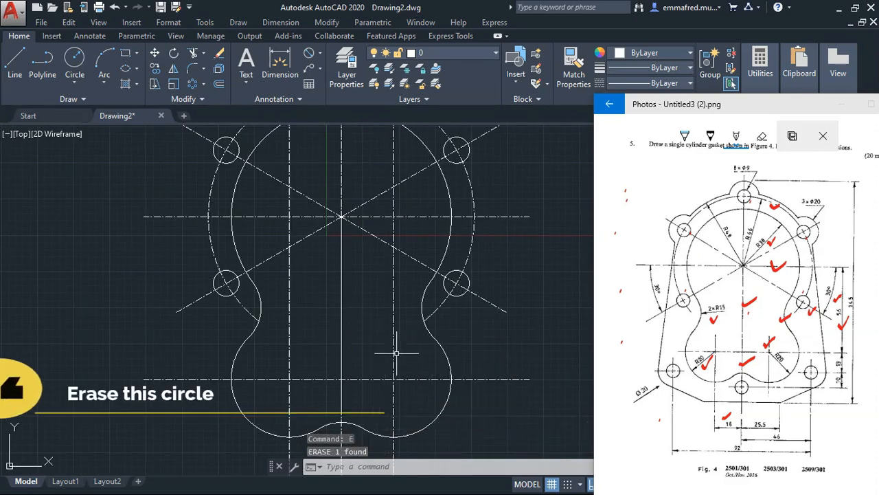
{"action": "key", "text": "Escape"}
{"action": "scroll", "coordinate": [337, 336], "scroll_direction": "down", "scroll_amount": 4}
{"action": "scroll", "coordinate": [370, 278], "scroll_direction": "up", "scroll_amount": 2}
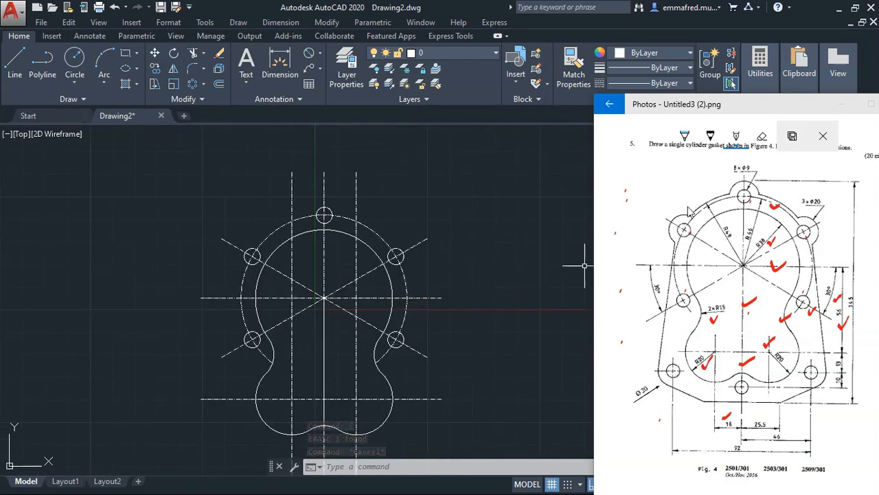
Step: Tick the 3 × Ø20 and R48 dimensions on the reference image and draw a circle of radius 48 from the R46 circle's centre
{"action": "left_click", "coordinate": [828, 219]}
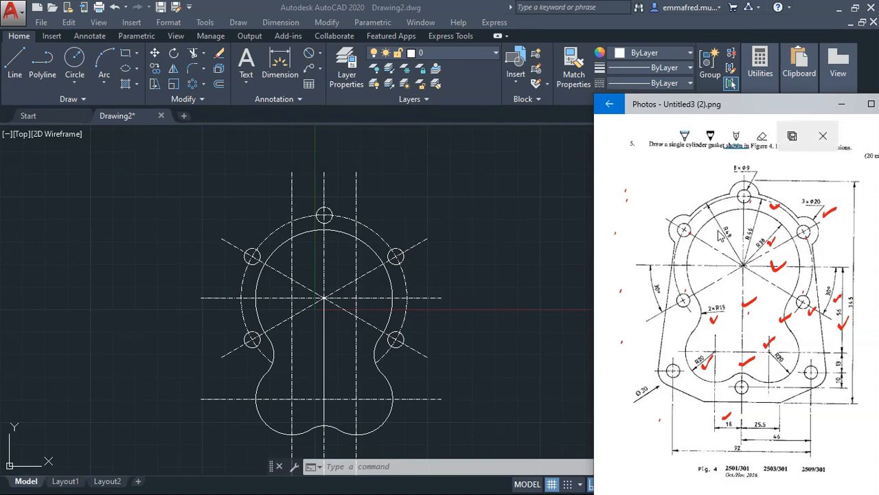
{"action": "left_click", "coordinate": [443, 250]}
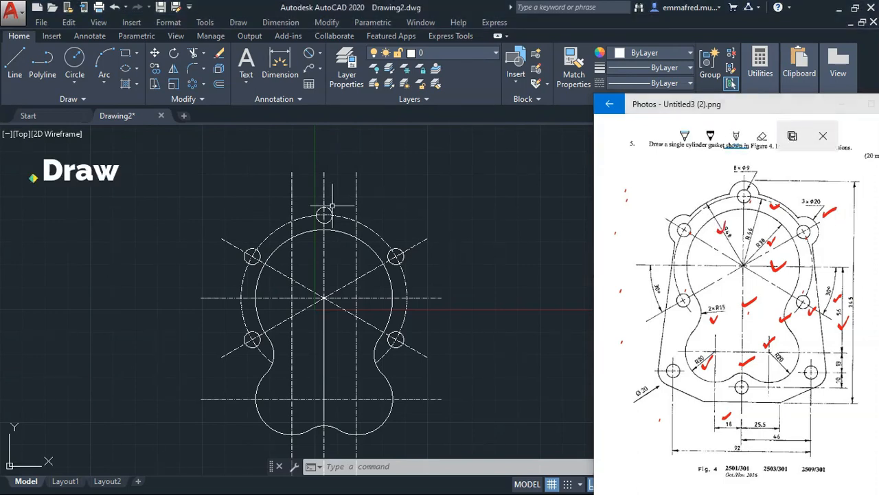
{"action": "type", "text": "c"}
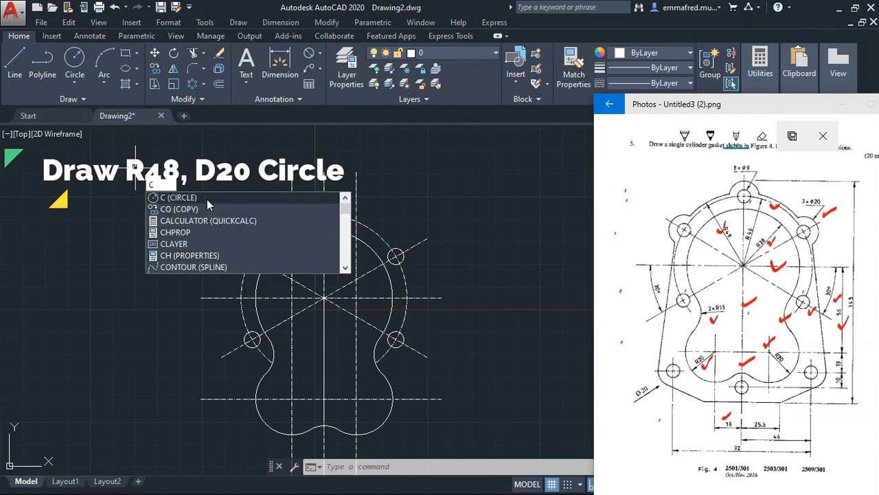
{"action": "key", "text": "Return"}
{"action": "left_click", "coordinate": [325, 298]}
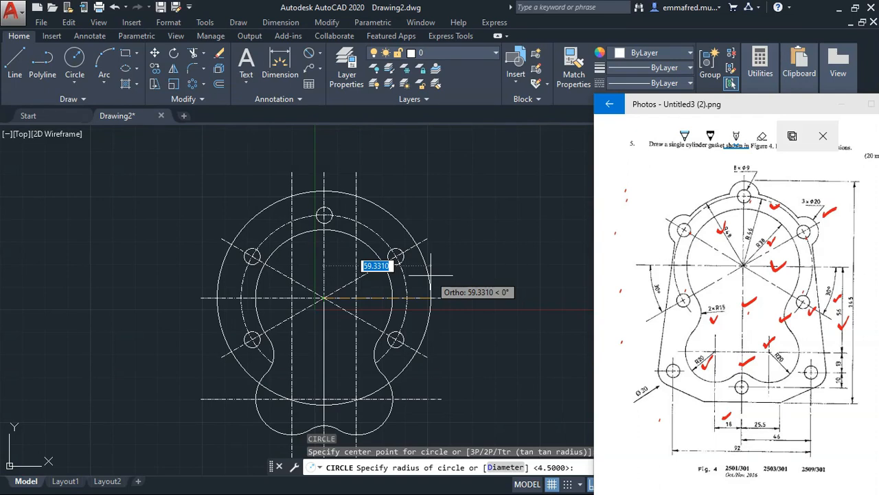
{"action": "type", "text": "48"}
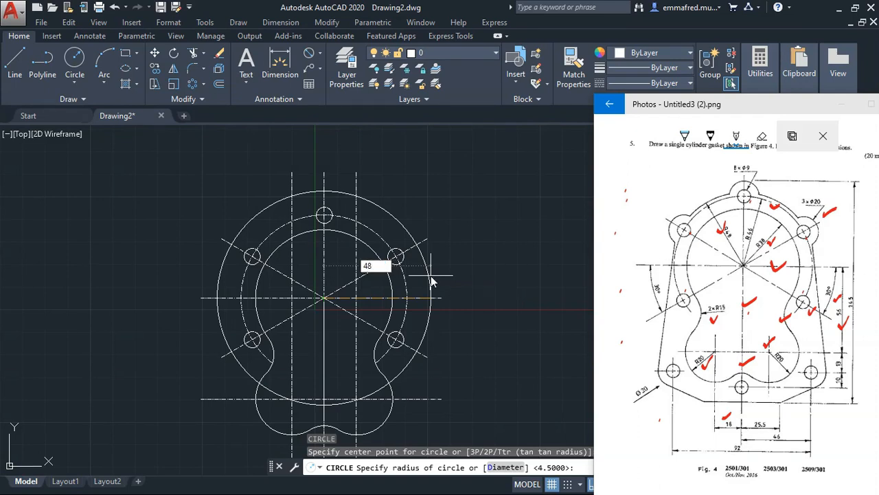
{"action": "key", "text": "Return"}
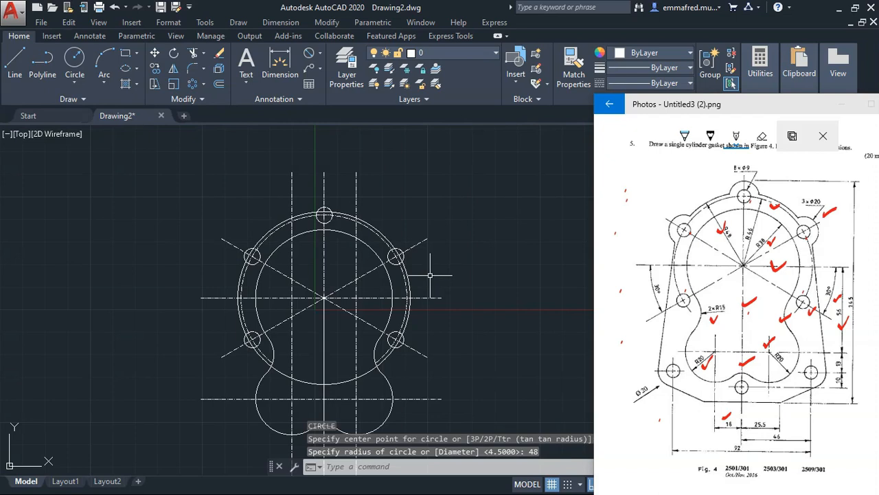
Step: Draw a 20 mm diameter circle concentric with the upper-right 9 mm bolt hole
{"action": "key", "text": "Return"}
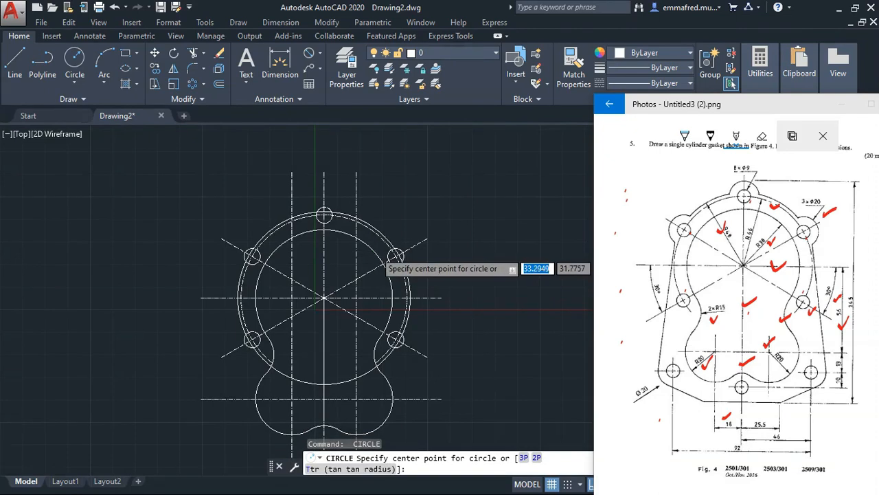
{"action": "scroll", "coordinate": [374, 261], "scroll_direction": "up", "scroll_amount": 7}
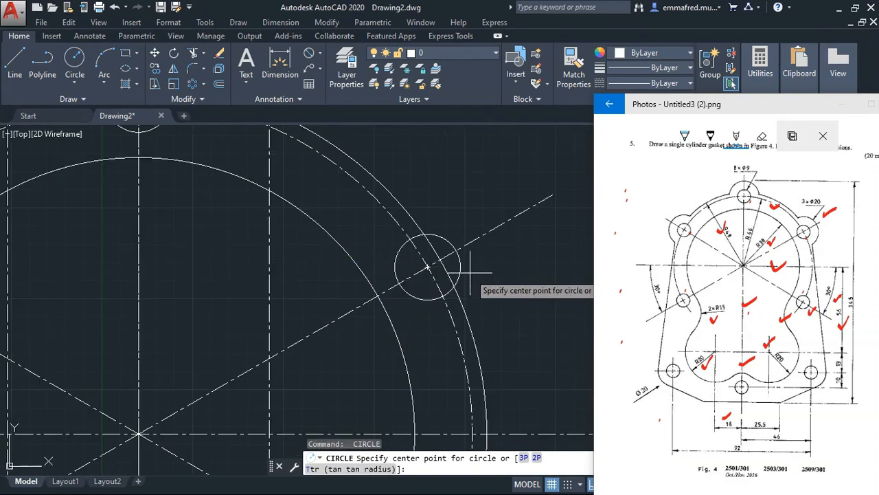
{"action": "left_click", "coordinate": [427, 266]}
{"action": "type", "text": "d"}
{"action": "key", "text": "Return"}
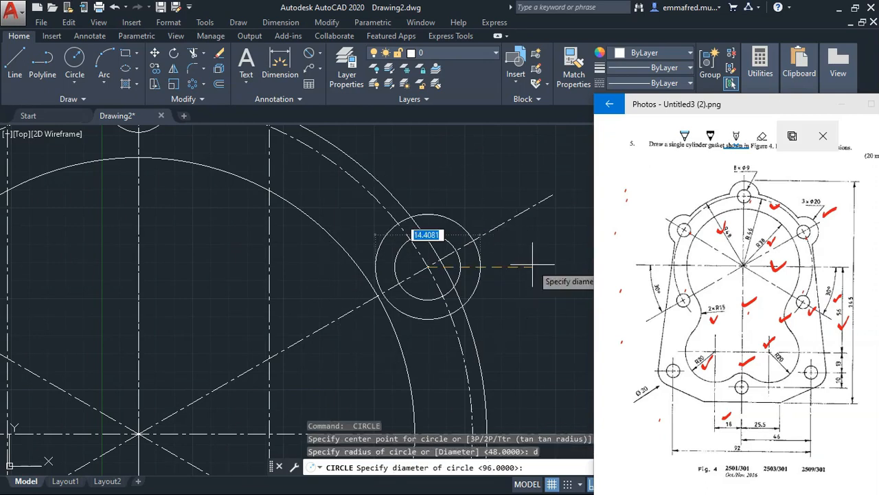
{"action": "type", "text": "20"}
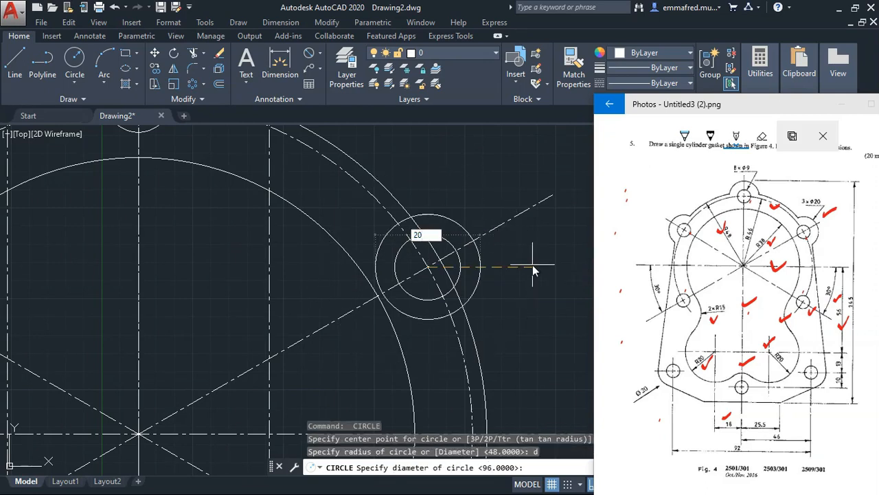
{"action": "key", "text": "Return"}
{"action": "scroll", "coordinate": [533, 265], "scroll_direction": "down", "scroll_amount": 7}
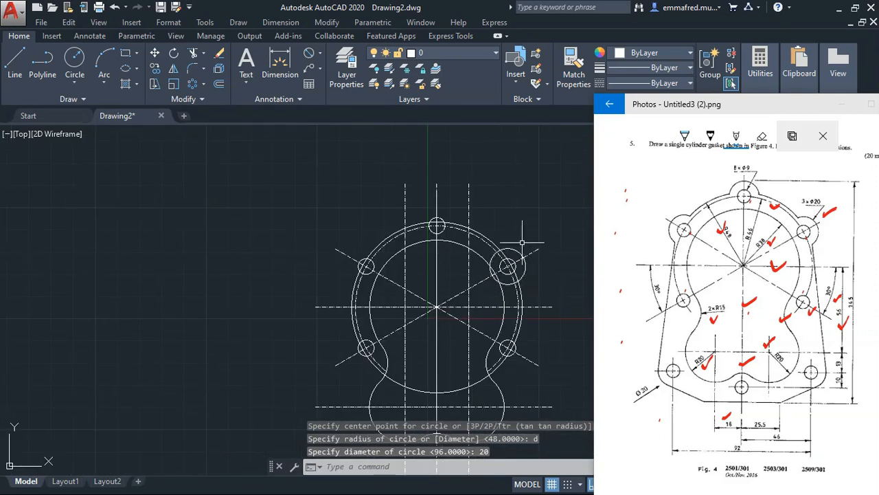
Step: Draw circles of the same 20 mm diameter concentric with the topmost and upper-left bolt holes
{"action": "key", "text": "Return"}
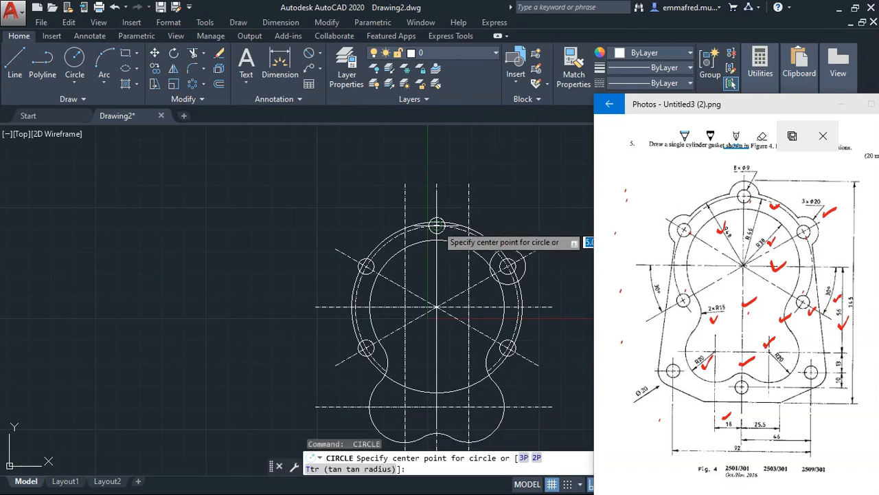
{"action": "left_click", "coordinate": [437, 225]}
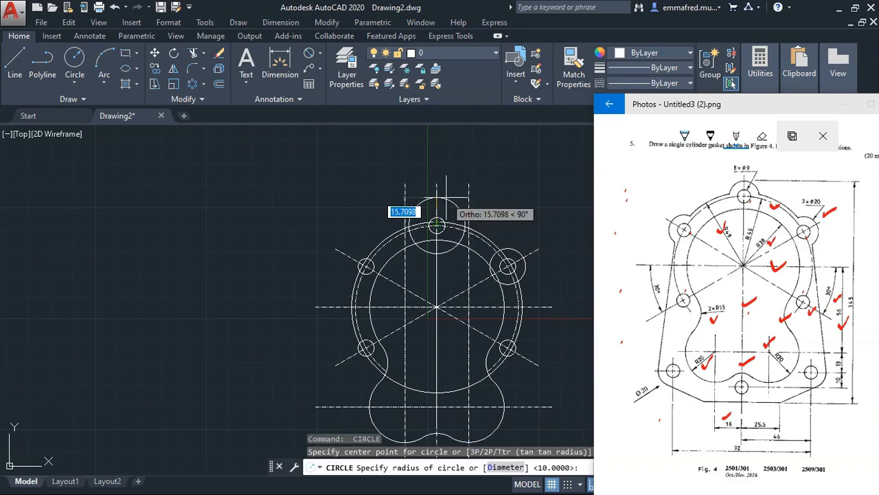
{"action": "key", "text": "Return"}
{"action": "key", "text": "Return"}
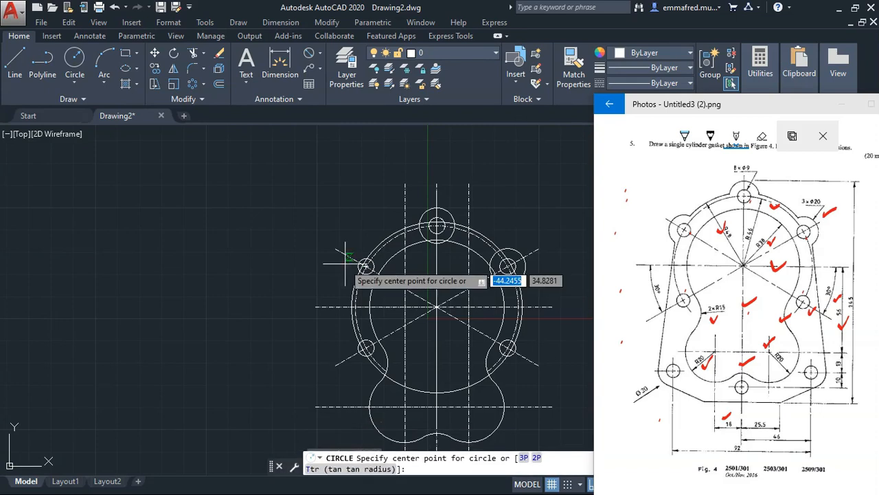
{"action": "left_click", "coordinate": [366, 265]}
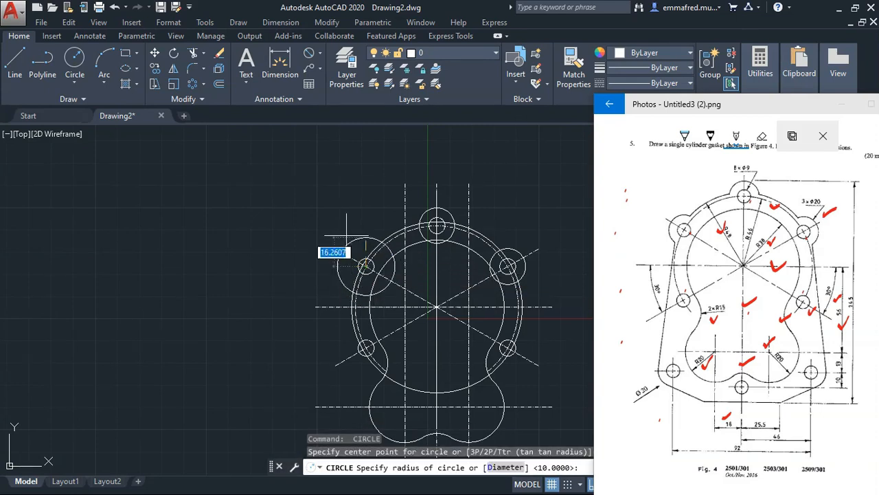
{"action": "right_click", "coordinate": [346, 230]}
{"action": "left_click", "coordinate": [364, 236]}
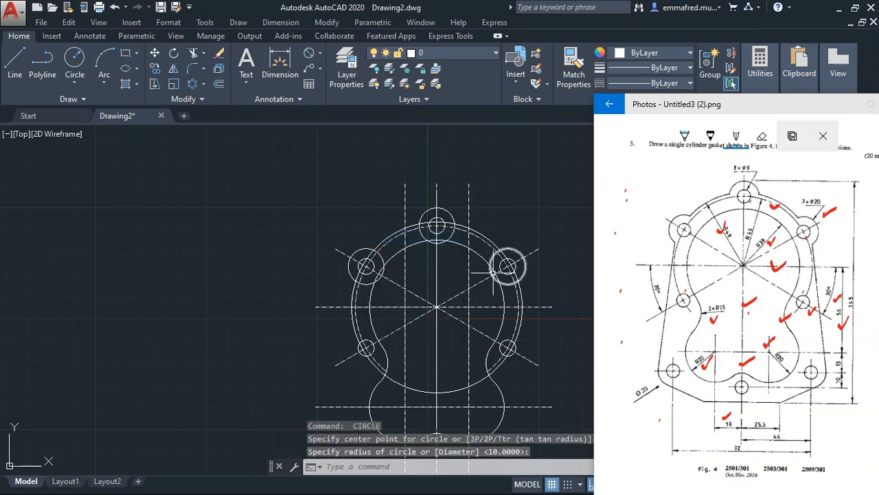
Step: Tick the 13 and 10 vertical dimensions beside the lower bolt holes on the reference image
{"action": "scroll", "coordinate": [488, 275], "scroll_direction": "down", "scroll_amount": 3}
{"action": "scroll", "coordinate": [508, 278], "scroll_direction": "up", "scroll_amount": 3}
{"action": "scroll", "coordinate": [475, 236], "scroll_direction": "down", "scroll_amount": 2}
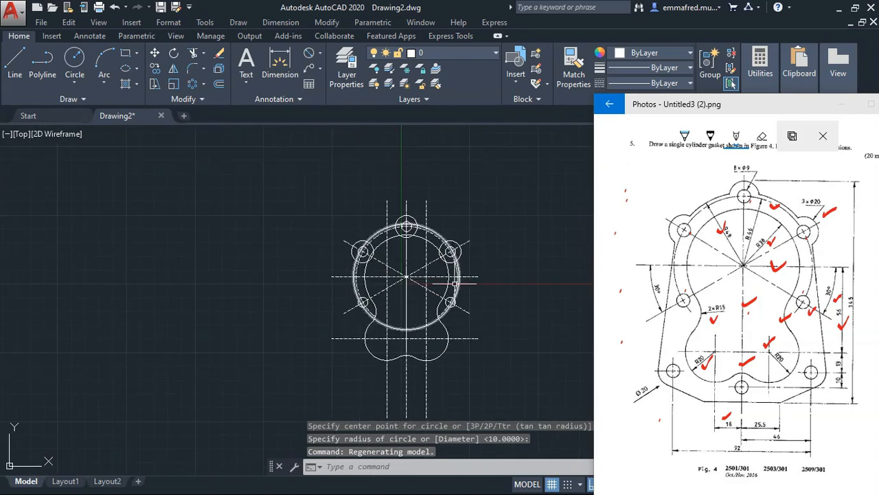
{"action": "scroll", "coordinate": [458, 317], "scroll_direction": "up", "scroll_amount": 2}
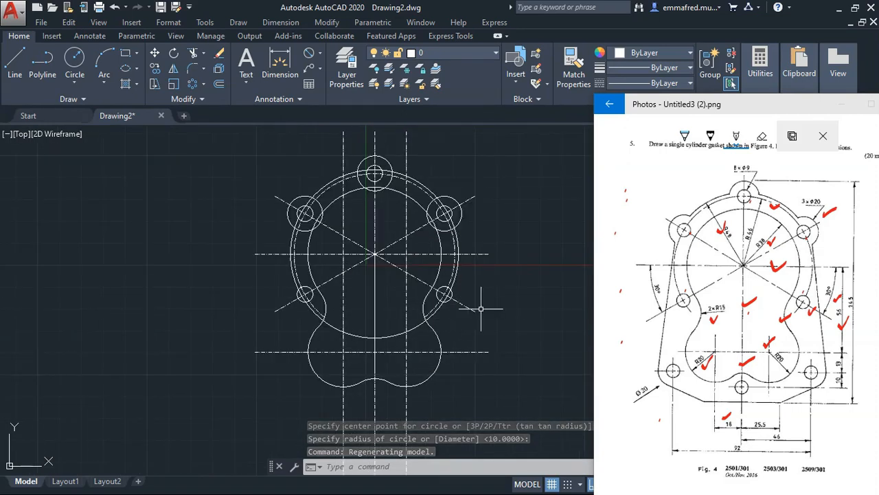
{"action": "left_click", "coordinate": [636, 338]}
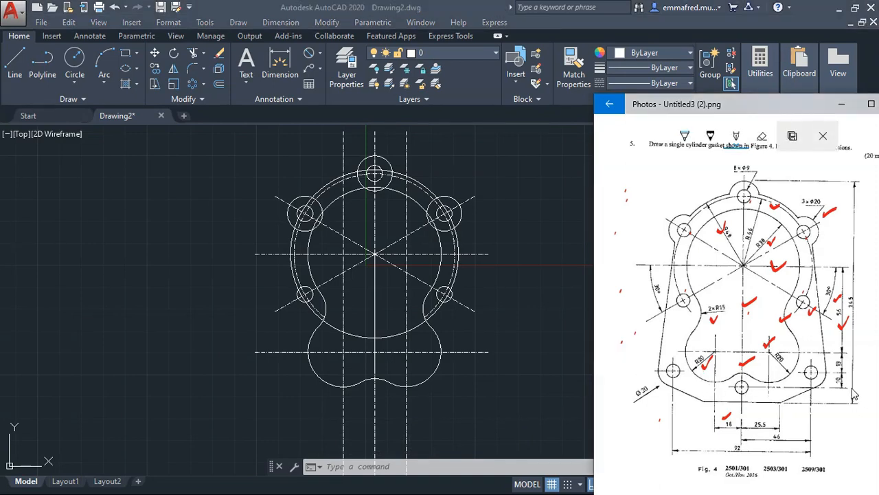
{"action": "mouse_move", "coordinate": [845, 362]}
{"action": "left_mouse_down"}
{"action": "mouse_move", "coordinate": [856, 357]}
{"action": "mouse_move", "coordinate": [852, 383]}
{"action": "mouse_move", "coordinate": [867, 372]}
{"action": "left_mouse_up"}
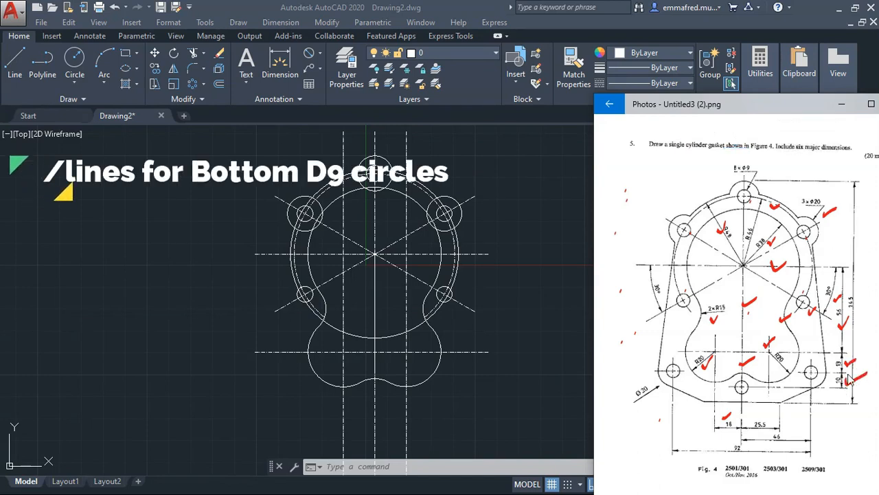
Step: Offset the lower horizontal centreline through the R20 arcs 13 mm downward
{"action": "left_click", "coordinate": [487, 375]}
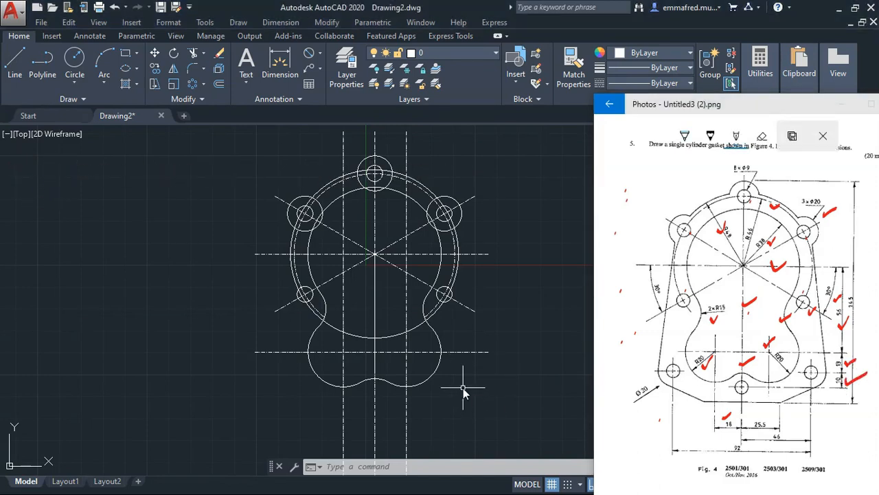
{"action": "type", "text": "o"}
{"action": "key", "text": "Return"}
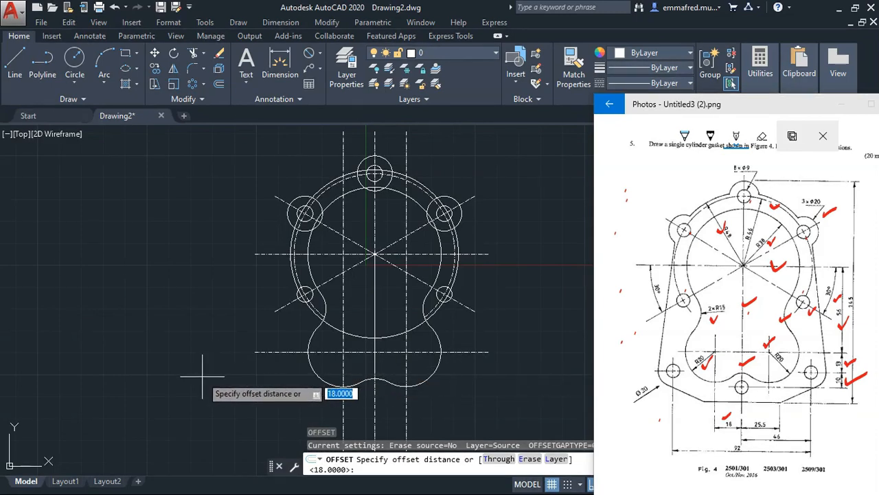
{"action": "key", "text": "Return"}
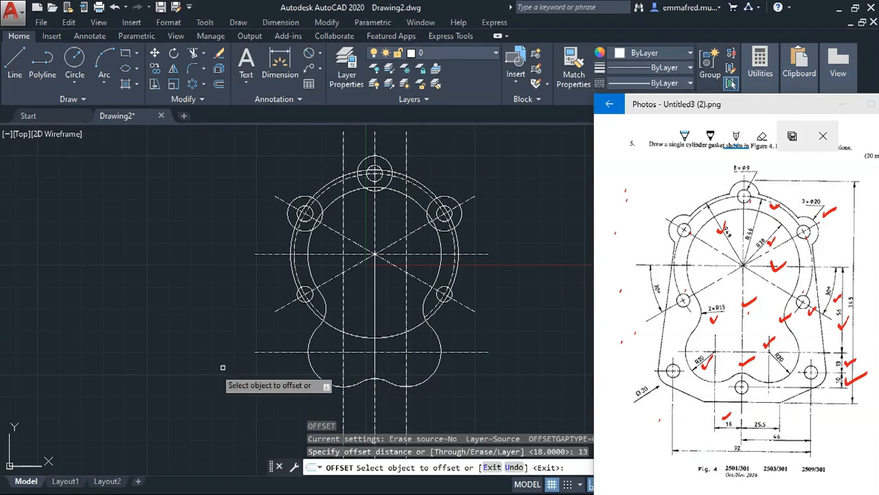
{"action": "left_click", "coordinate": [275, 351]}
{"action": "left_click", "coordinate": [259, 378]}
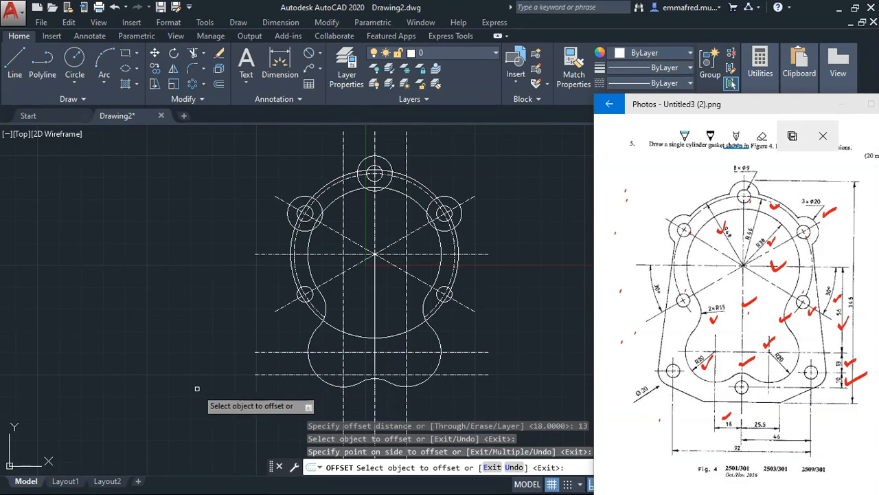
{"action": "right_click", "coordinate": [171, 385]}
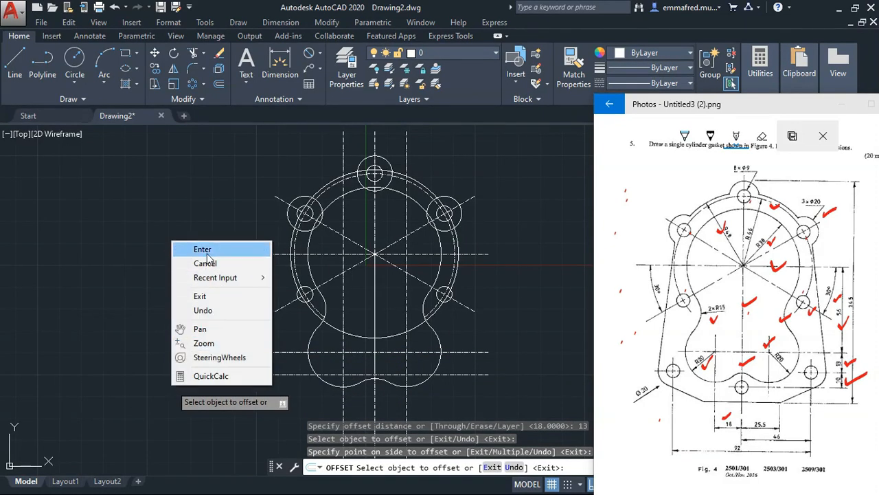
{"action": "left_click", "coordinate": [180, 277]}
{"action": "right_click", "coordinate": [180, 277]}
{"action": "left_click", "coordinate": [196, 294]}
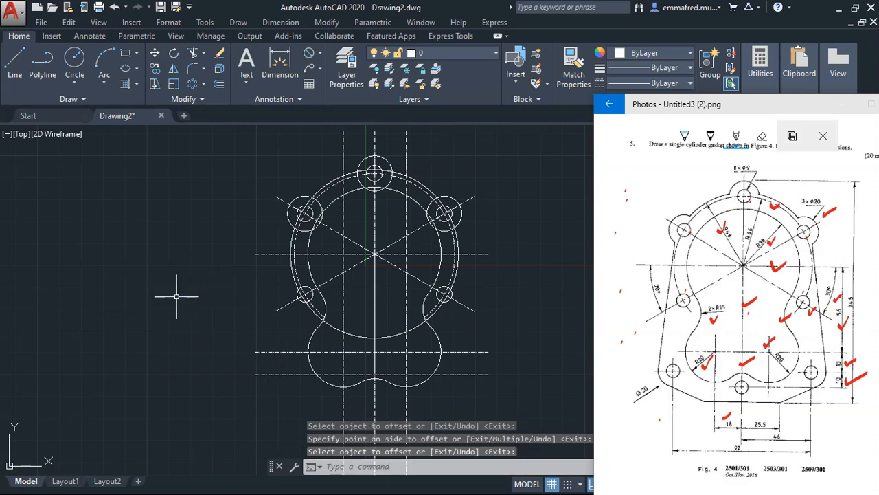
Step: Offset the lowest horizontal centreline a further 10 mm downward and end the command
{"action": "right_click", "coordinate": [170, 324]}
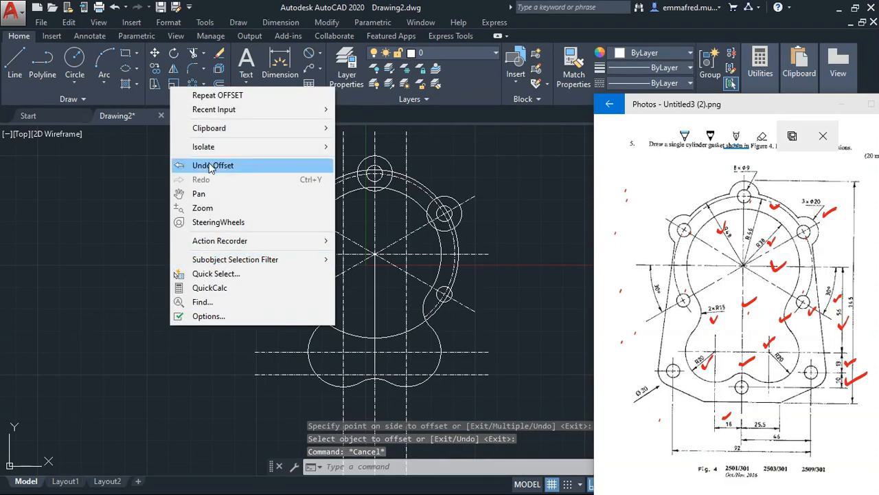
{"action": "left_click", "coordinate": [199, 93]}
{"action": "type", "text": "1"}
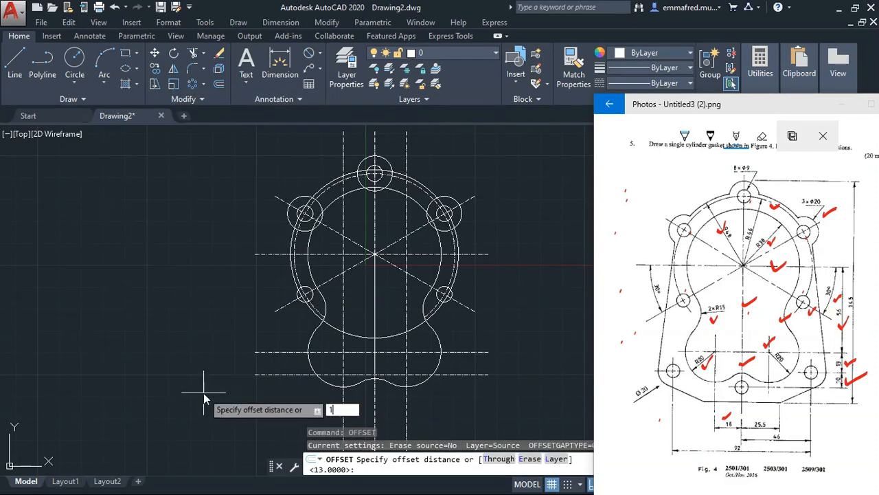
{"action": "type", "text": "0"}
{"action": "key", "text": "Return"}
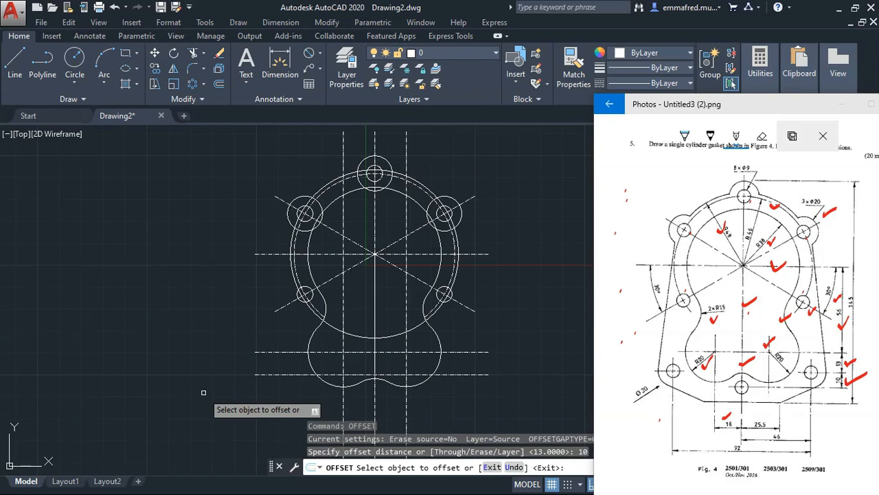
{"action": "left_click", "coordinate": [296, 375]}
{"action": "left_click", "coordinate": [287, 410]}
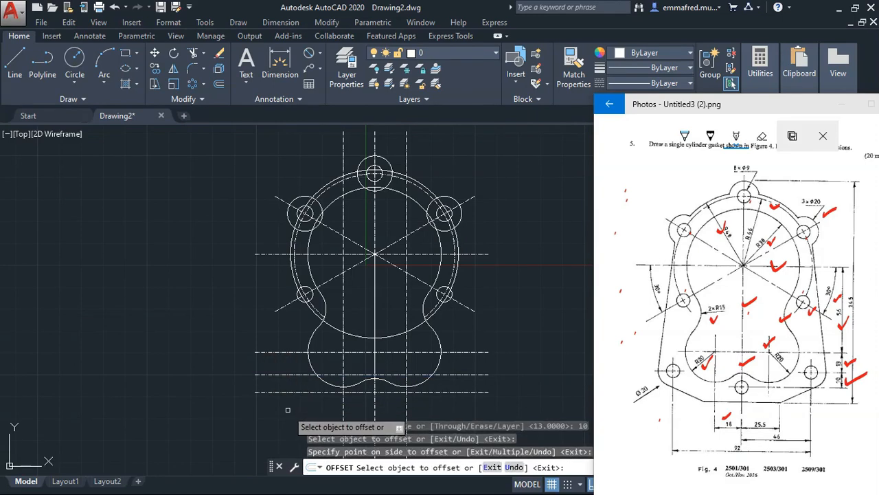
{"action": "key", "text": "Escape"}
{"action": "key", "text": "Escape"}
{"action": "key", "text": "Escape"}
{"action": "key", "text": "Escape"}
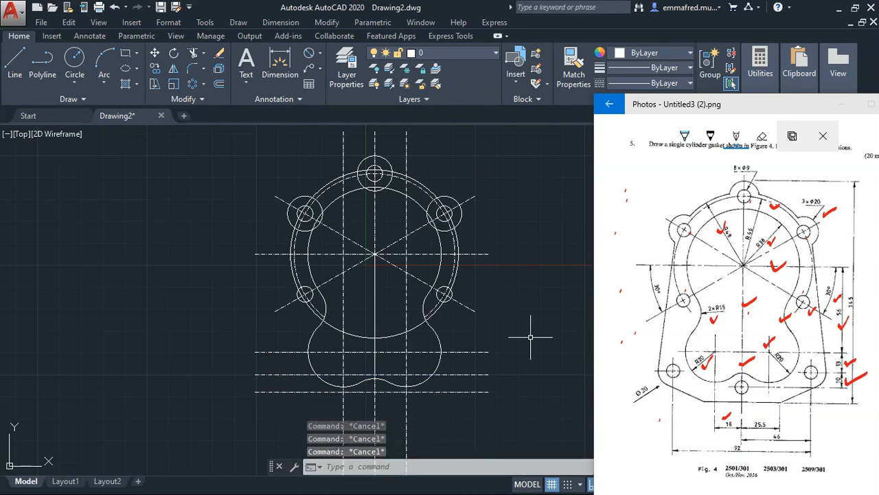
Step: Tick the bottom centre bolt hole and the 8 x Ø9 note on the reference image
{"action": "left_click", "coordinate": [752, 401]}
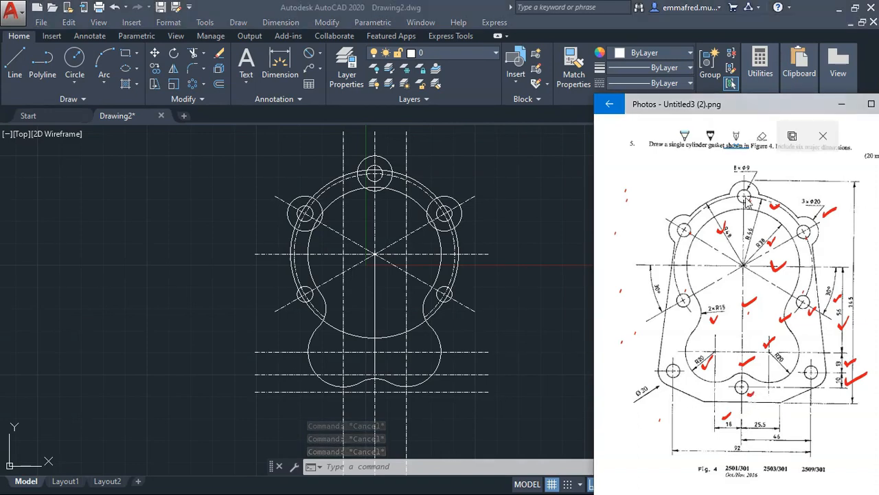
{"action": "left_click_drag", "start_coordinate": [757, 164], "coordinate": [777, 159]}
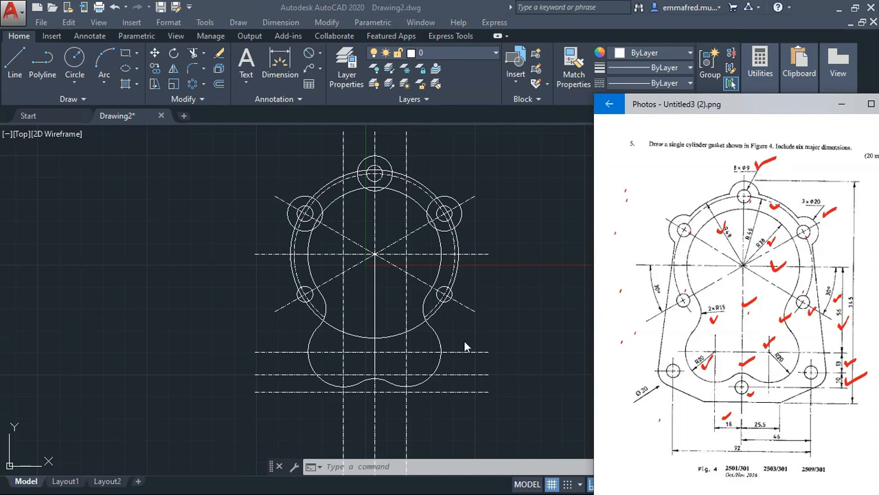
{"action": "left_click", "coordinate": [518, 376]}
Step: Draw a 9 mm diameter circle where the vertical centreline crosses the lowest horizontal centreline
{"action": "type", "text": "c"}
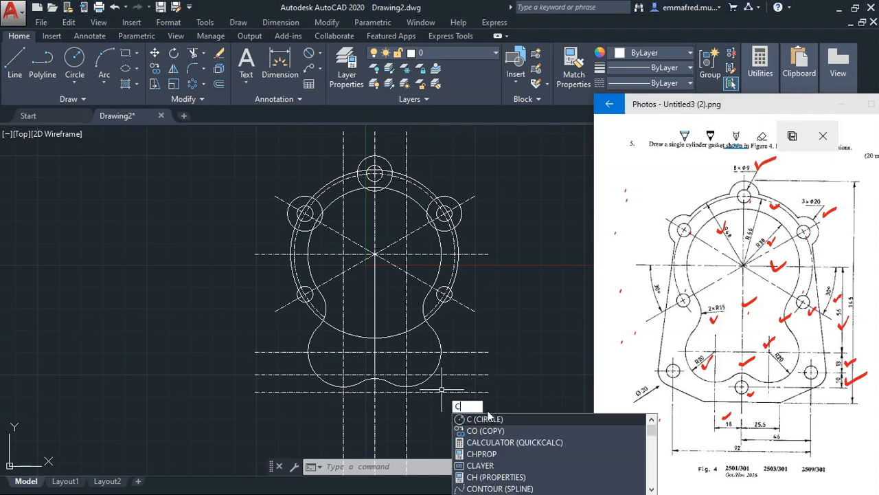
{"action": "key", "text": "Return"}
{"action": "left_click", "coordinate": [375, 392]}
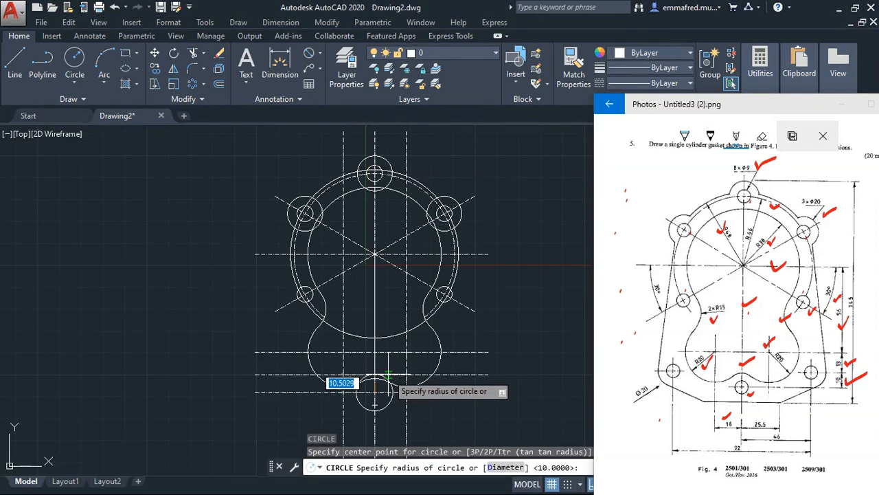
{"action": "type", "text": "d"}
{"action": "key", "text": "Return"}
{"action": "type", "text": "9"}
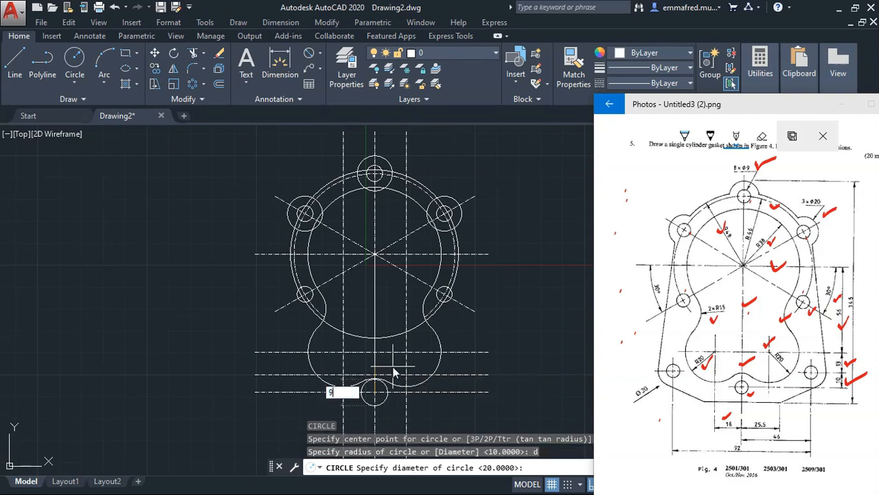
{"action": "key", "text": "Return"}
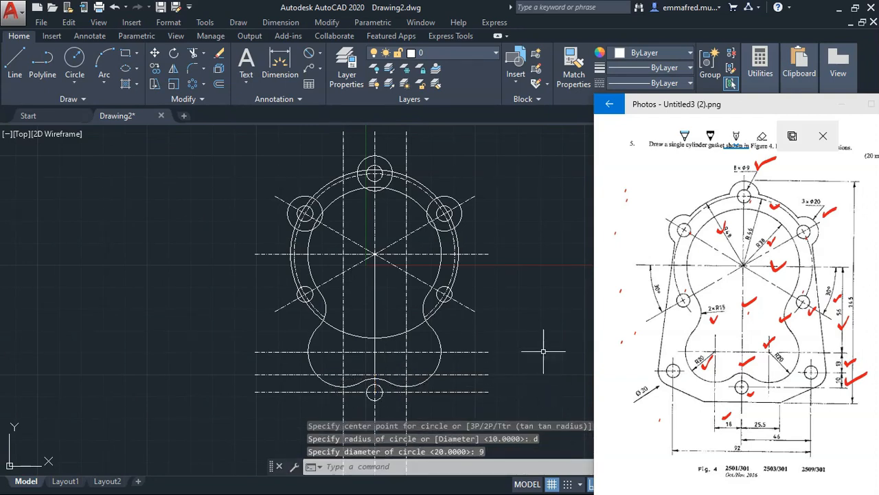
Step: Tick the lower-left bolt hole and the 46 horizontal dimension on the reference image
{"action": "left_click", "coordinate": [685, 386]}
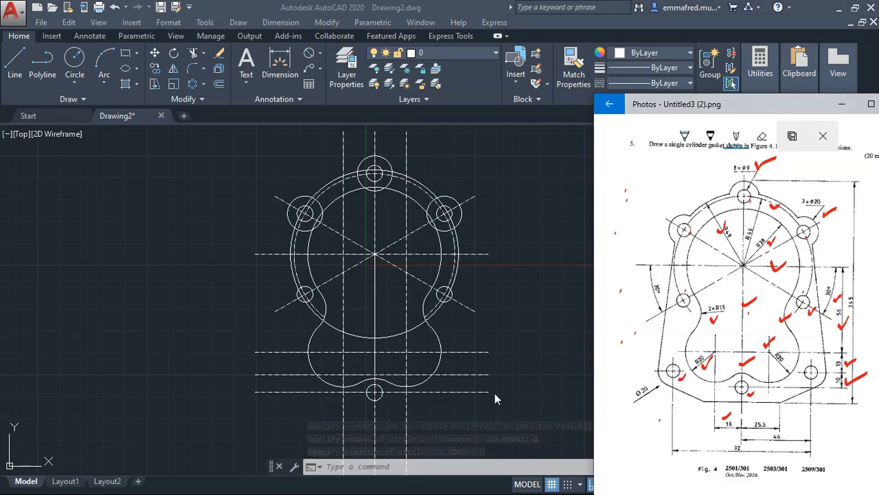
{"action": "left_click", "coordinate": [289, 410]}
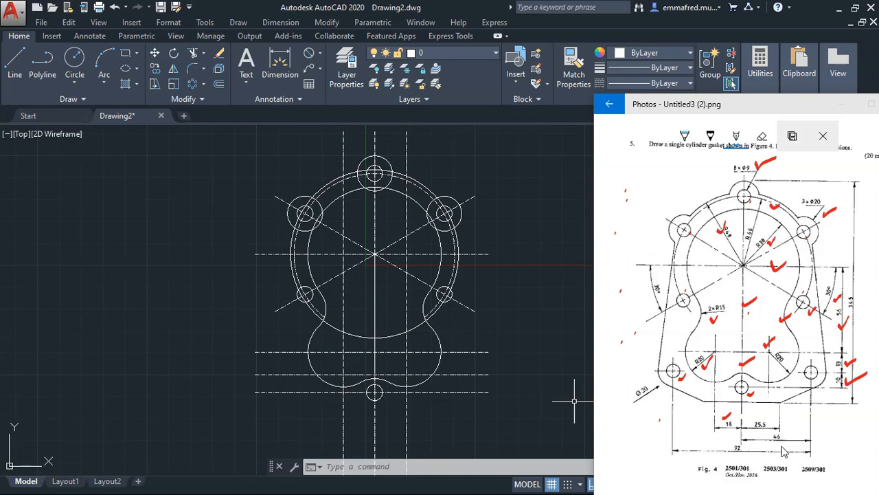
{"action": "left_click_drag", "start_coordinate": [782, 444], "coordinate": [796, 438]}
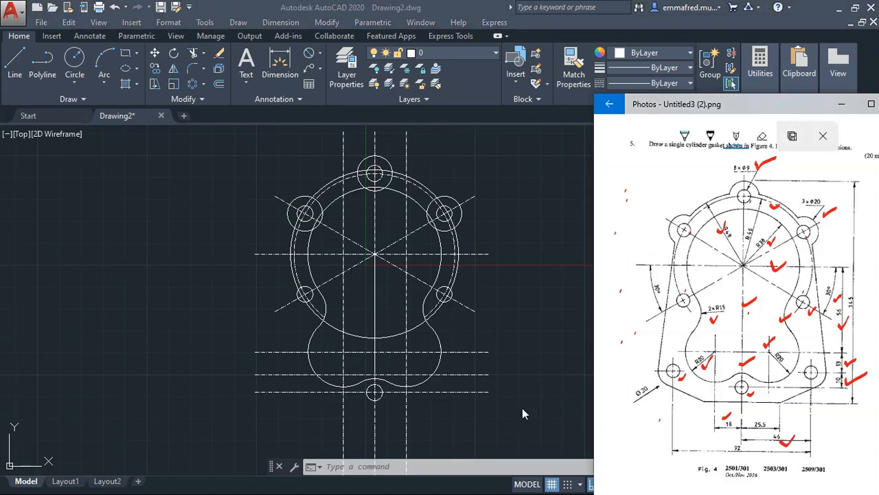
{"action": "left_click", "coordinate": [521, 425]}
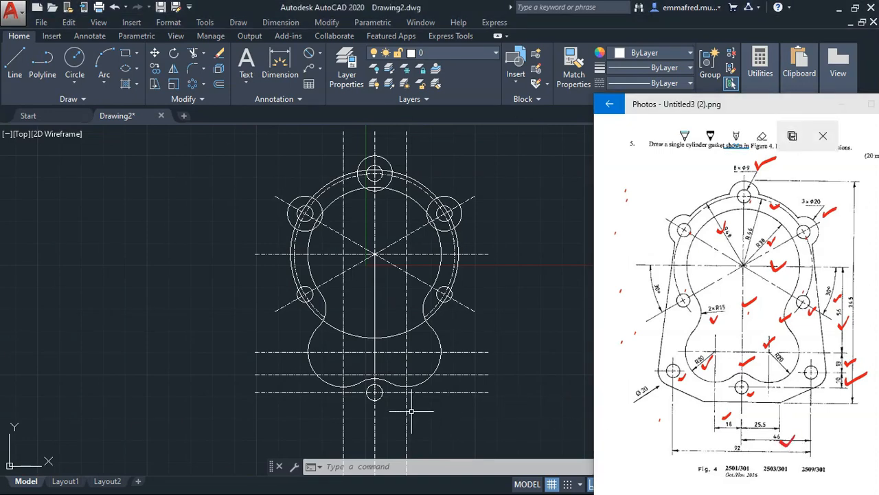
Step: Offset the main vertical centreline 46 mm to the left and end the command
{"action": "type", "text": "o"}
{"action": "key", "text": "Return"}
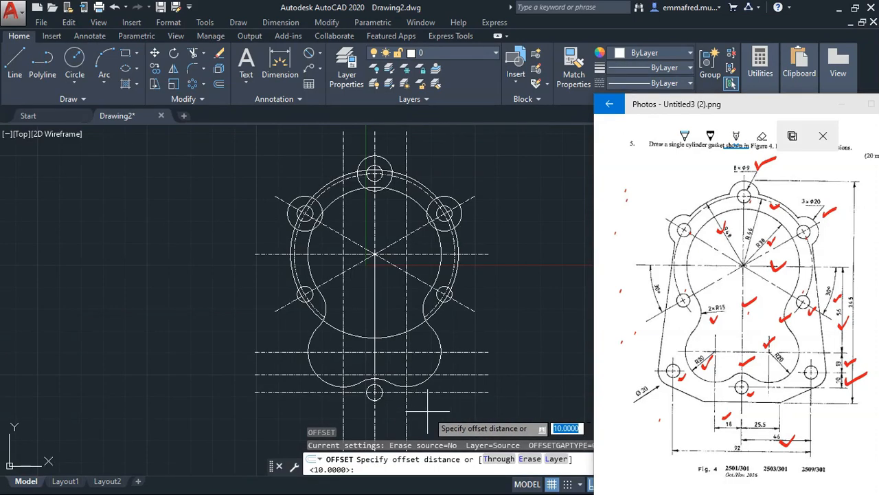
{"action": "type", "text": "46"}
{"action": "key", "text": "Return"}
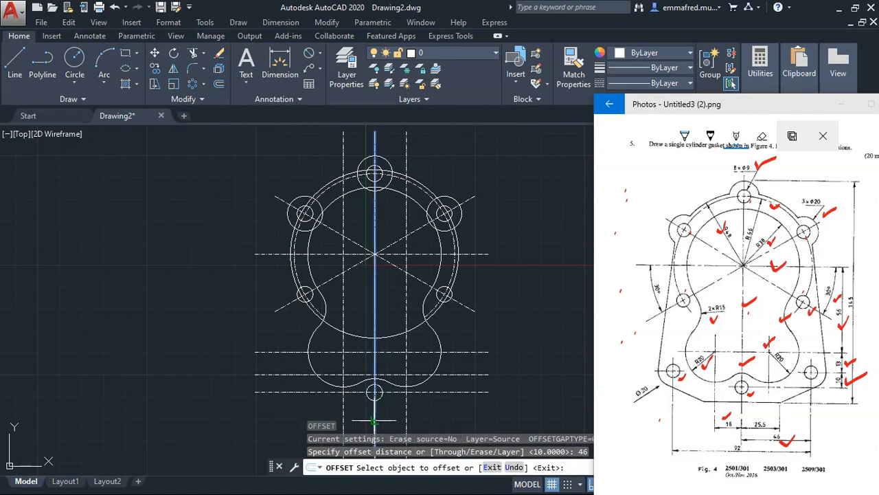
{"action": "left_click", "coordinate": [375, 406]}
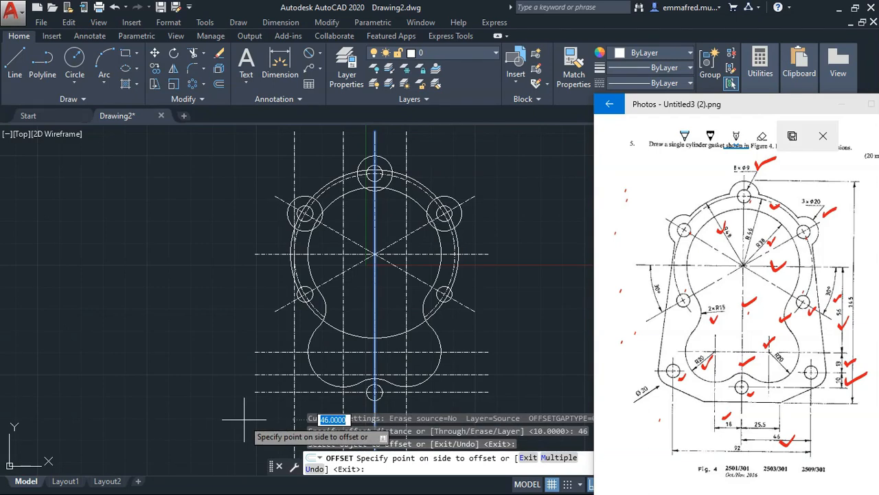
{"action": "left_click", "coordinate": [243, 419]}
{"action": "scroll", "coordinate": [221, 258], "scroll_direction": "up", "scroll_amount": 1}
{"action": "scroll", "coordinate": [245, 314], "scroll_direction": "down", "scroll_amount": 1}
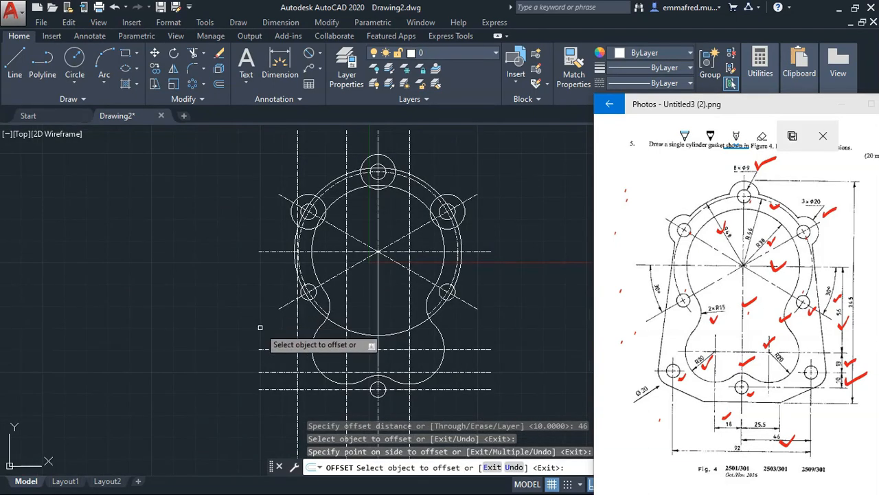
{"action": "key", "text": "Escape"}
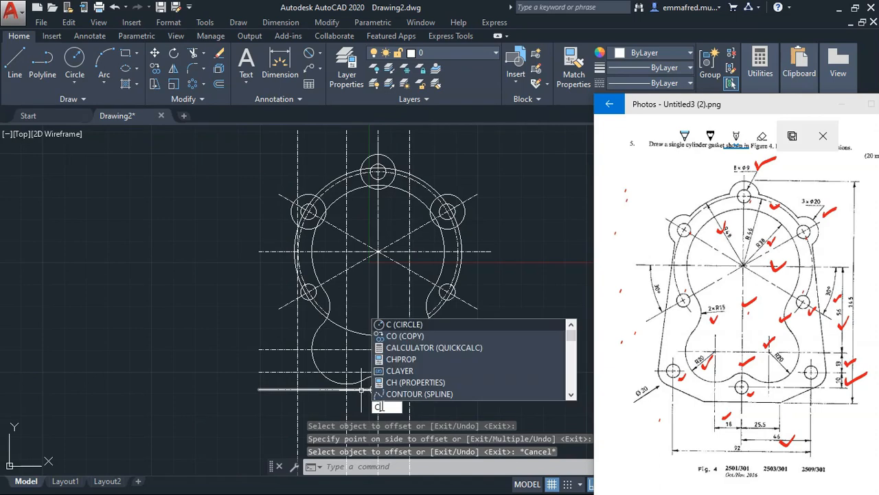
Step: Draw a 9 mm diameter circle where the 46 mm offset centreline crosses the second-lowest horizontal centreline
{"action": "key", "text": "Return"}
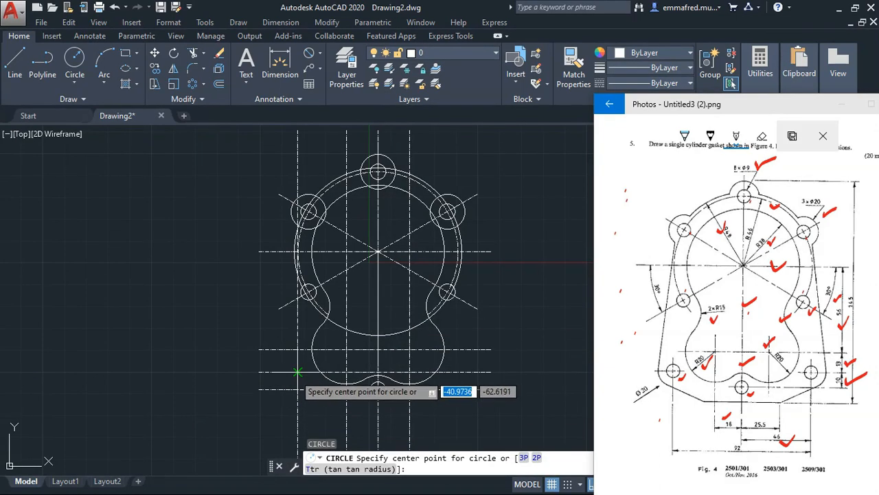
{"action": "left_click", "coordinate": [297, 372]}
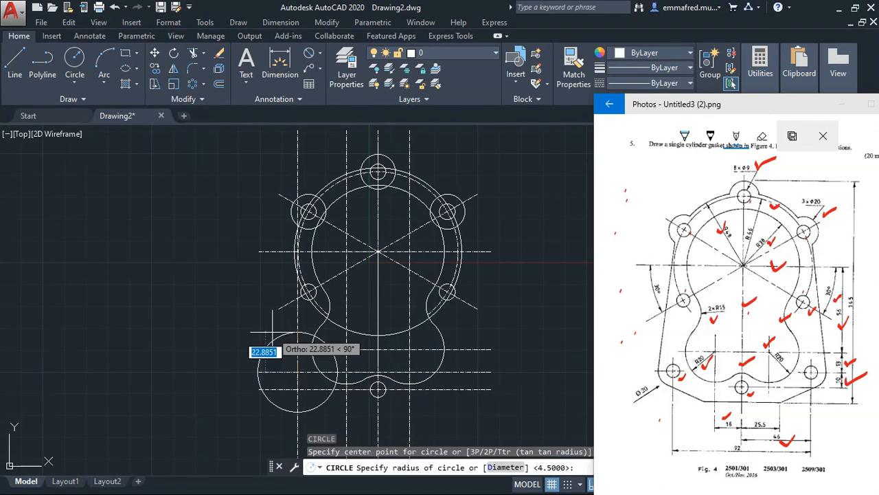
{"action": "type", "text": "d"}
{"action": "key", "text": "Return"}
{"action": "type", "text": "9"}
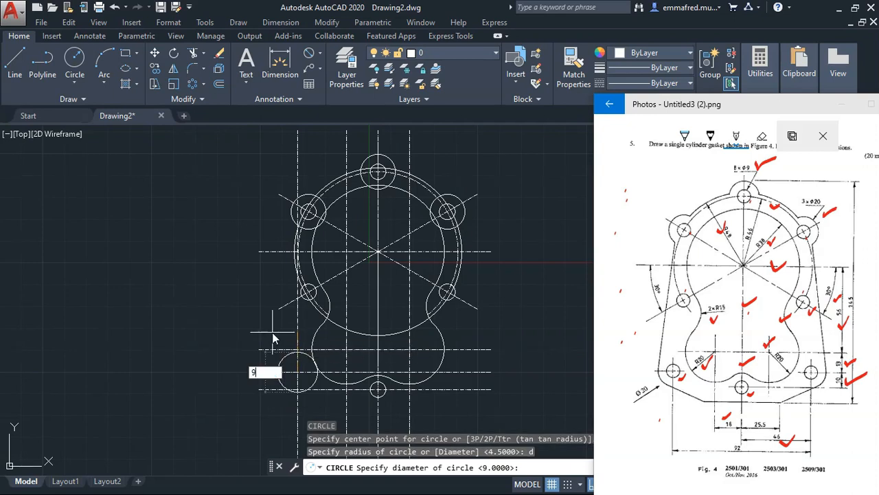
{"action": "key", "text": "Return"}
{"action": "scroll", "coordinate": [405, 321], "scroll_direction": "up", "scroll_amount": 3}
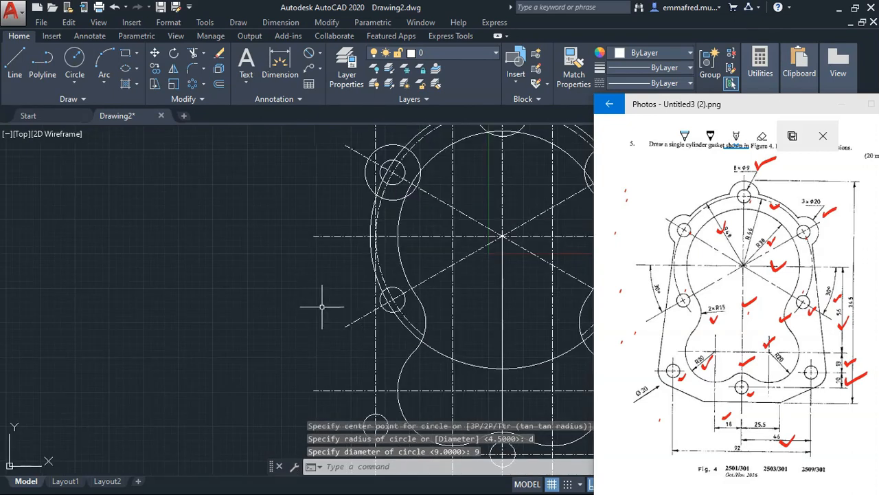
{"action": "scroll", "coordinate": [324, 298], "scroll_direction": "down", "scroll_amount": 6}
{"action": "scroll", "coordinate": [343, 329], "scroll_direction": "up", "scroll_amount": 3}
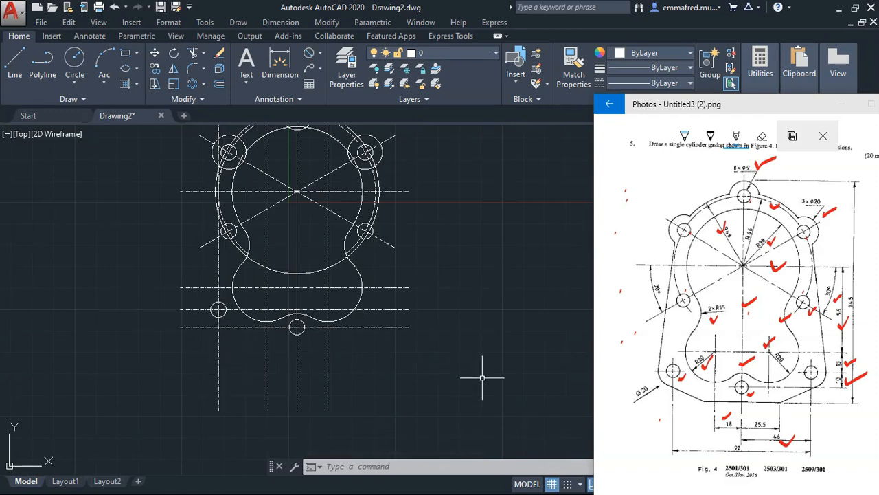
Step: Tick the lower-left Ø20 note on the reference and draw a 20 mm diameter circle concentric with the lower-left bolt hole
{"action": "left_click", "coordinate": [656, 408]}
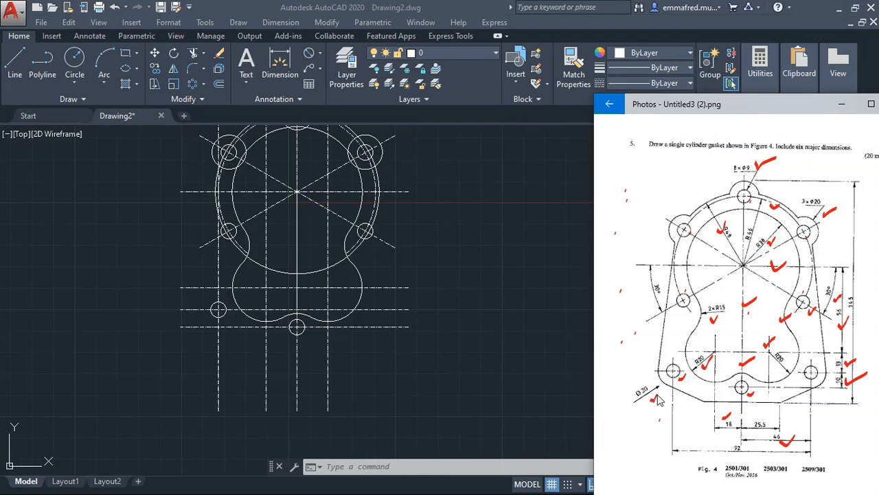
{"action": "left_click", "coordinate": [235, 358]}
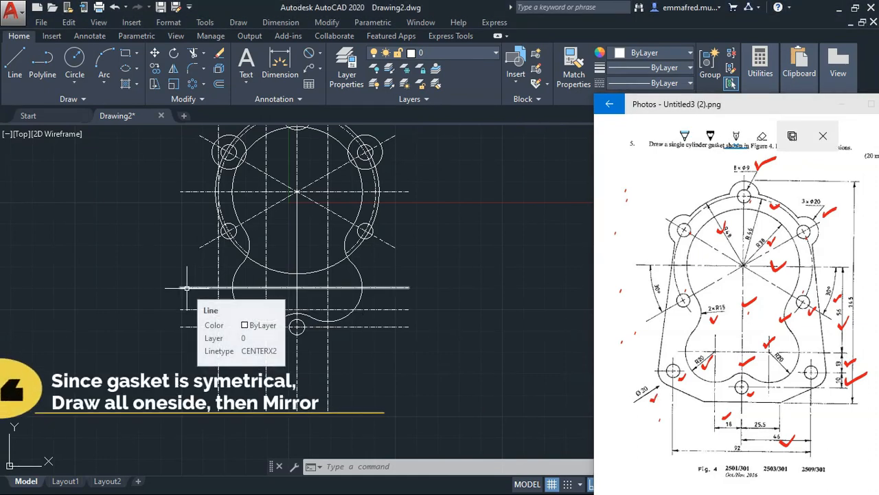
{"action": "type", "text": "c"}
{"action": "key", "text": "Return"}
{"action": "scroll", "coordinate": [187, 321], "scroll_direction": "up", "scroll_amount": 4}
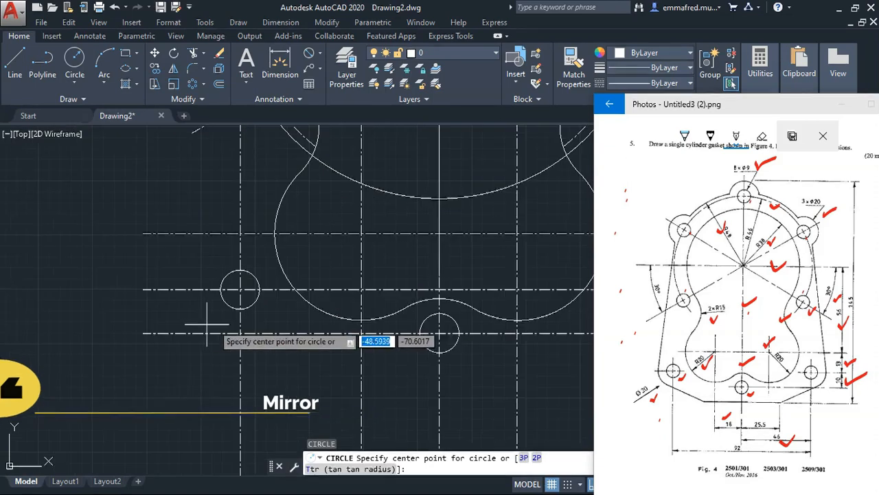
{"action": "left_click", "coordinate": [240, 288]}
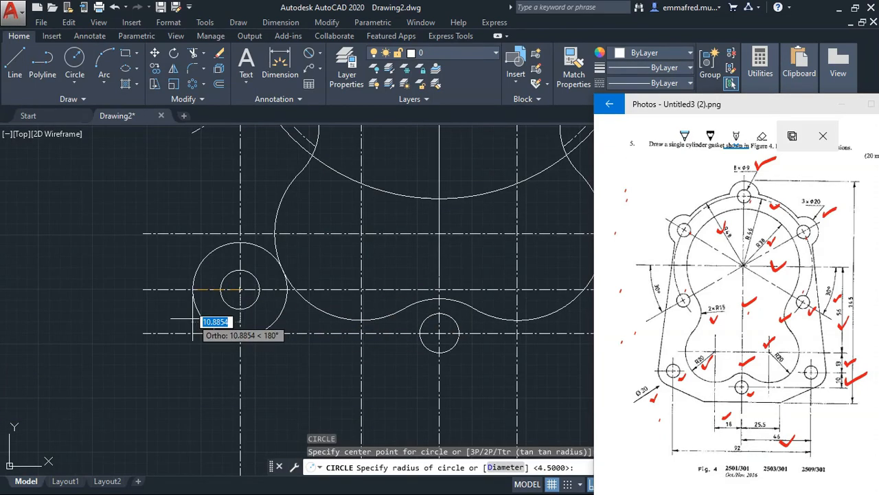
{"action": "type", "text": "d"}
{"action": "key", "text": "Return"}
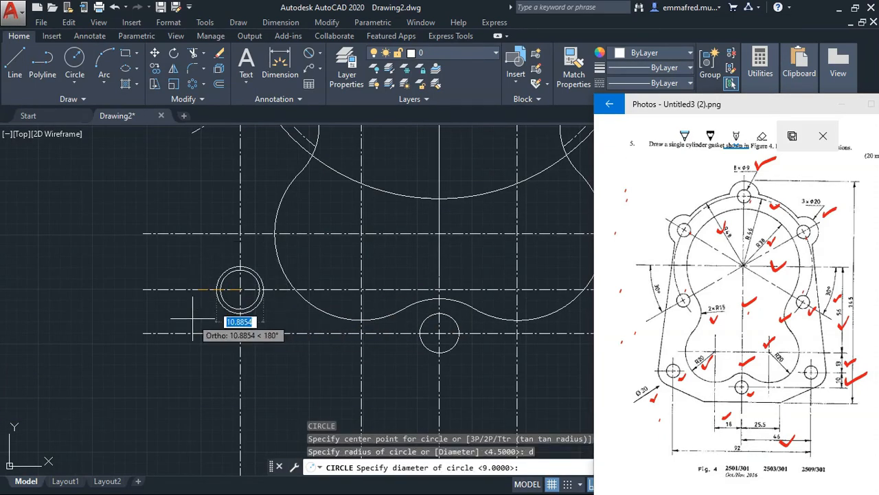
{"action": "type", "text": "20"}
{"action": "key", "text": "Return"}
{"action": "scroll", "coordinate": [206, 323], "scroll_direction": "down", "scroll_amount": 3}
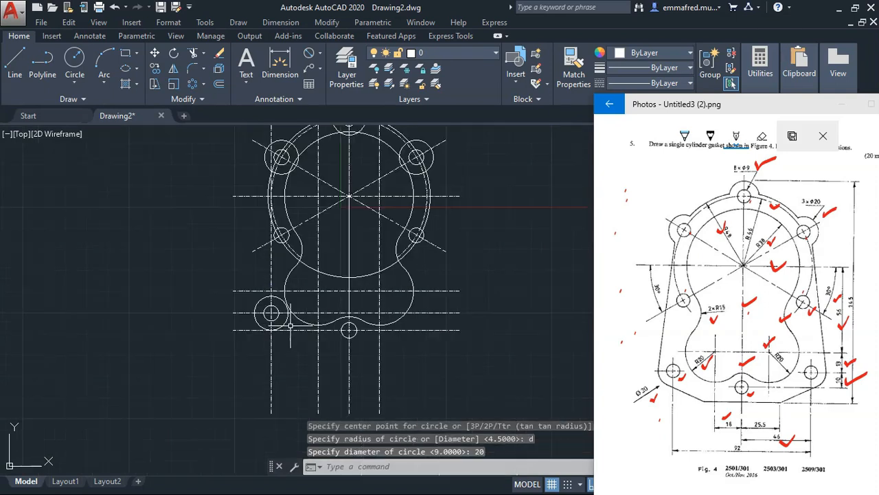
{"action": "scroll", "coordinate": [290, 314], "scroll_direction": "up", "scroll_amount": 2}
{"action": "scroll", "coordinate": [291, 318], "scroll_direction": "down", "scroll_amount": 4}
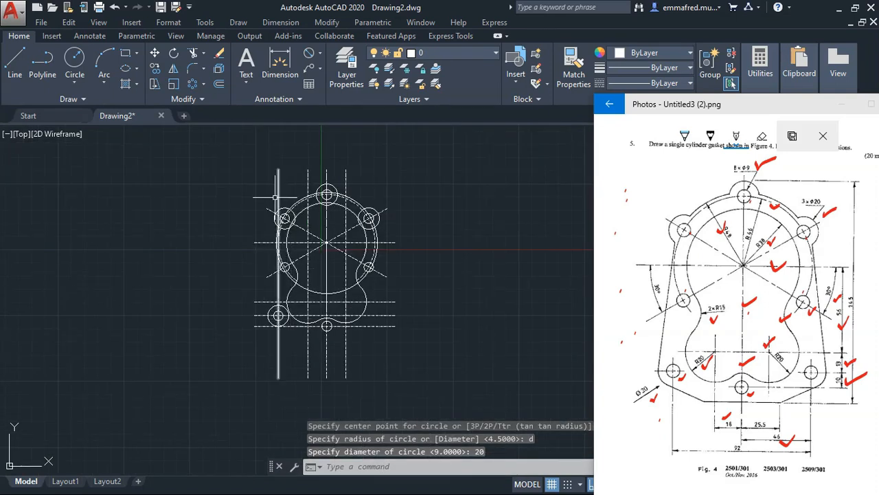
{"action": "scroll", "coordinate": [276, 189], "scroll_direction": "up", "scroll_amount": 2}
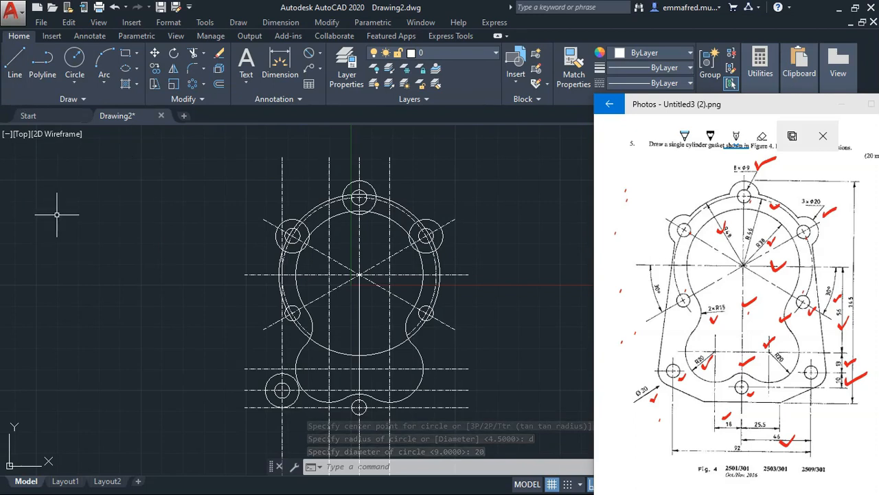
Step: Tick the 145 overall height dimension on the reference image
{"action": "left_click", "coordinate": [111, 318]}
{"action": "left_click", "coordinate": [122, 306]}
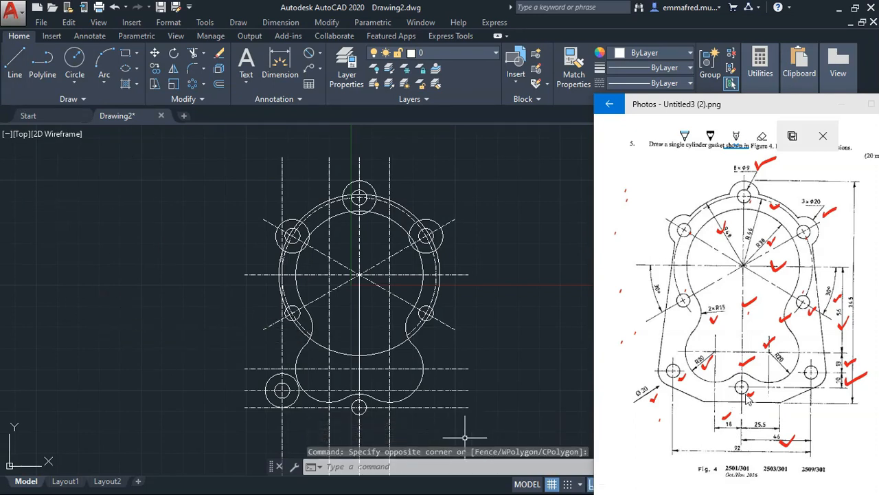
{"action": "left_click", "coordinate": [860, 307]}
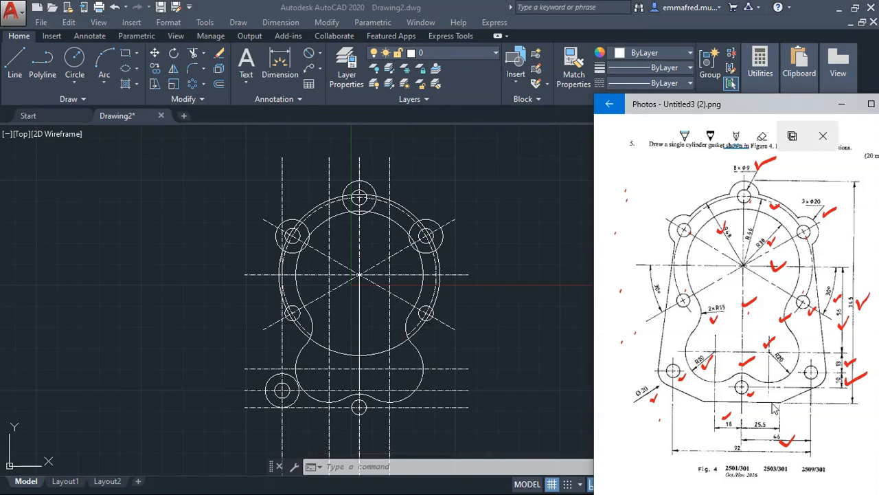
{"action": "left_click", "coordinate": [312, 171]}
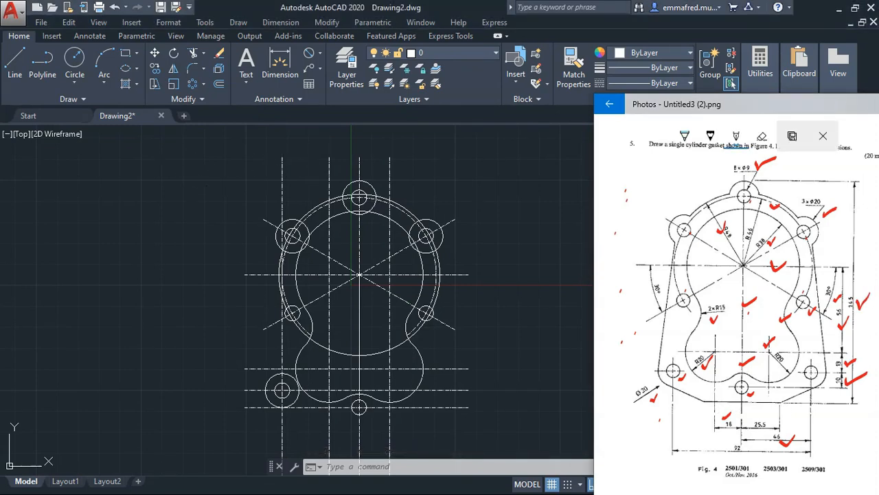
{"action": "left_click", "coordinate": [165, 180]}
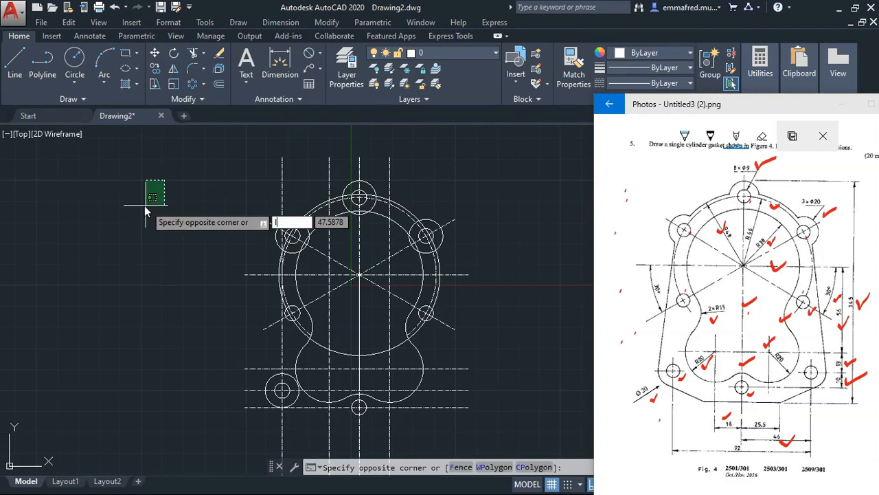
{"action": "key", "text": "Escape"}
{"action": "key", "text": "Escape"}
Step: Draw a 25.5 mm horizontal line leftward from the top quadrant of the uppermost 20 mm circle
{"action": "type", "text": "L"}
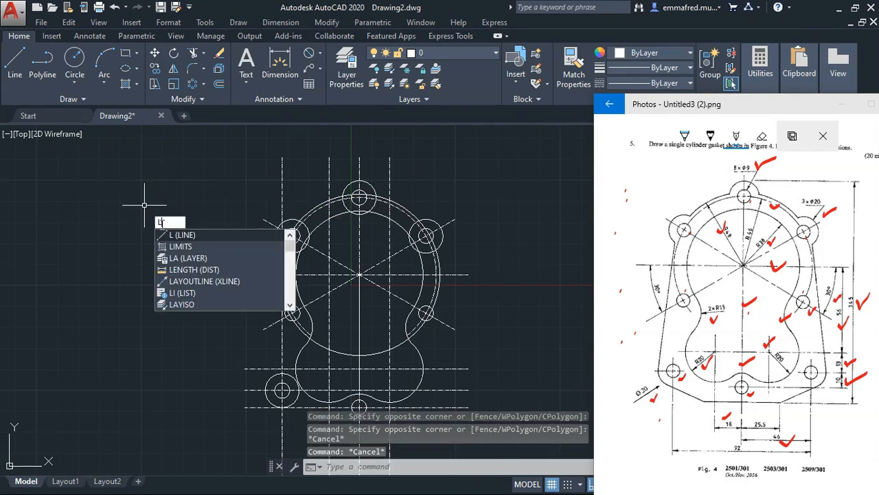
{"action": "left_click", "coordinate": [181, 235]}
{"action": "scroll", "coordinate": [344, 179], "scroll_direction": "up", "scroll_amount": 6}
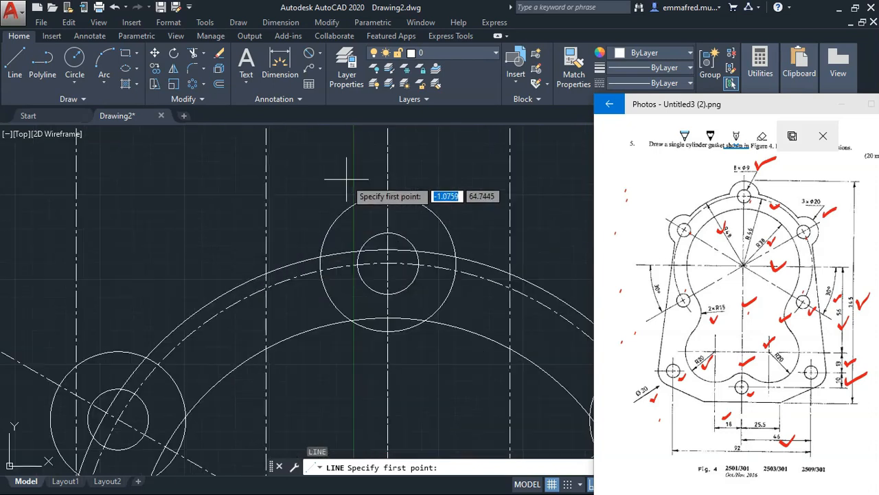
{"action": "left_click", "coordinate": [389, 196]}
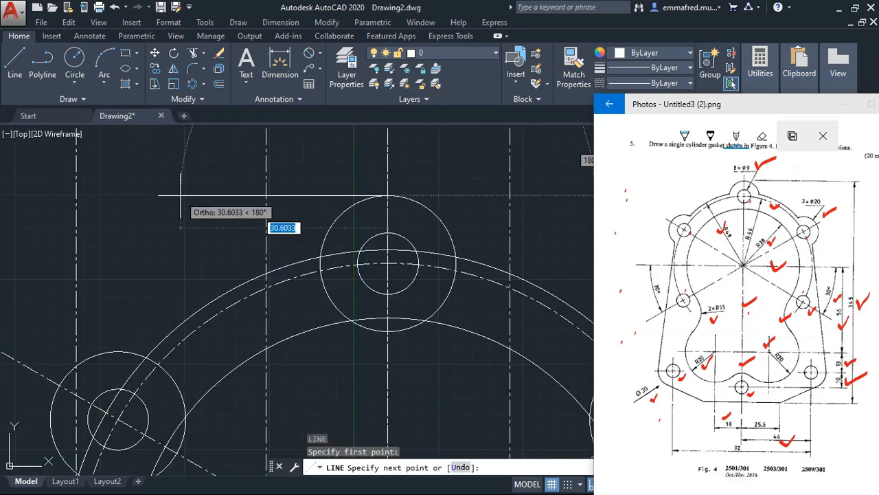
{"action": "type", "text": "25.5"}
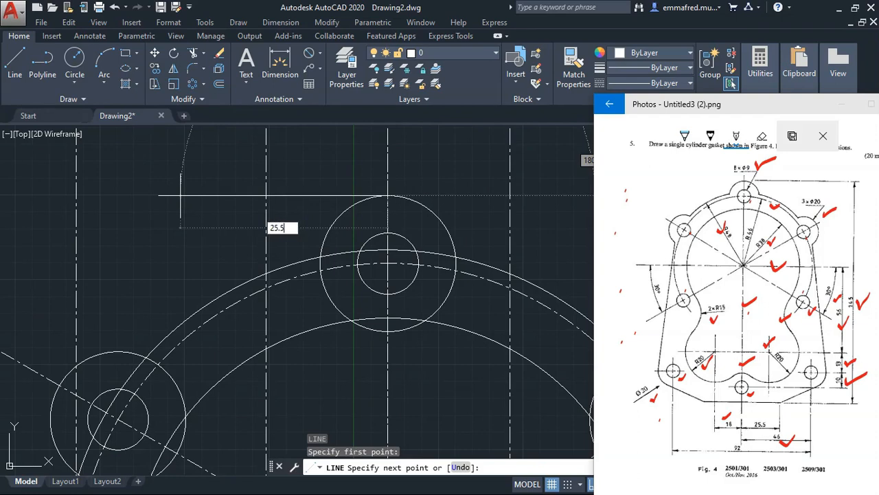
{"action": "key", "text": "Return"}
{"action": "key", "text": "Escape"}
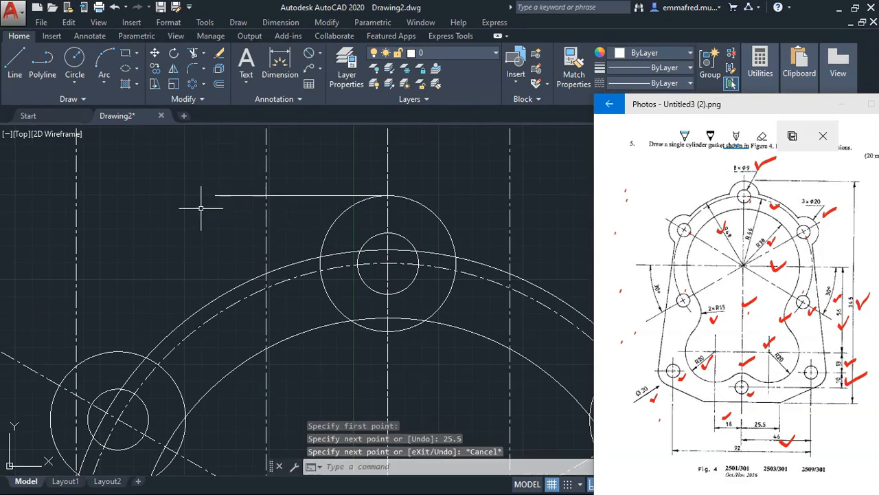
Step: Move the 25.5 mm horizontal line 145 mm straight down to form the gasket's bottom edge
{"action": "scroll", "coordinate": [224, 191], "scroll_direction": "down", "scroll_amount": 2}
{"action": "scroll", "coordinate": [224, 191], "scroll_direction": "down", "scroll_amount": 2}
{"action": "scroll", "coordinate": [218, 191], "scroll_direction": "up", "scroll_amount": 2}
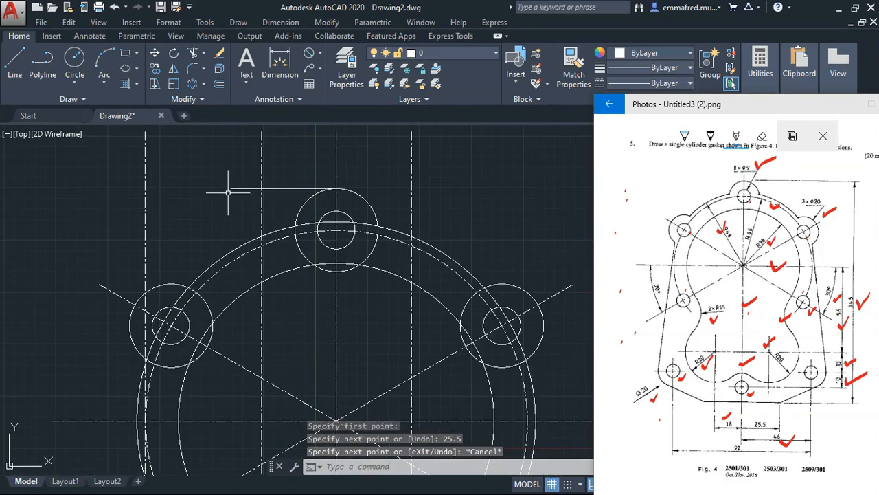
{"action": "type", "text": "m"}
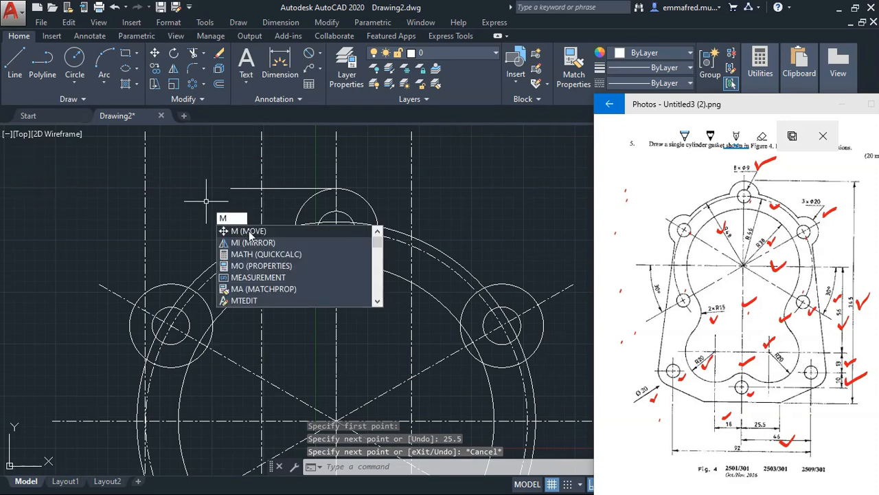
{"action": "left_click", "coordinate": [249, 232]}
{"action": "left_click", "coordinate": [240, 188]}
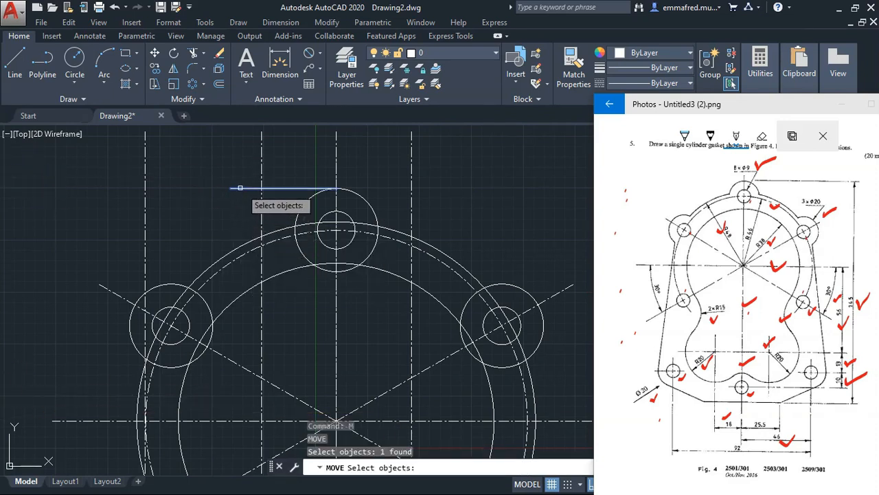
{"action": "key", "text": "Return"}
{"action": "left_click", "coordinate": [178, 182]}
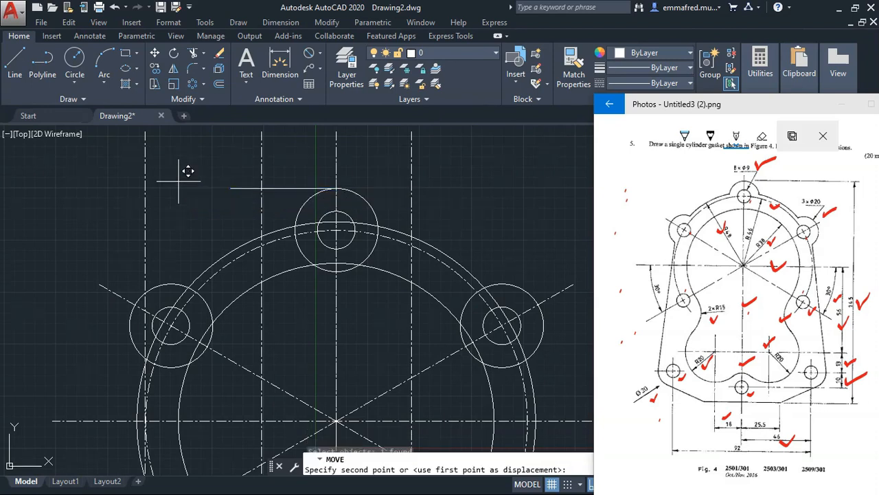
{"action": "scroll", "coordinate": [188, 170], "scroll_direction": "down", "scroll_amount": 5}
{"action": "scroll", "coordinate": [198, 285], "scroll_direction": "up", "scroll_amount": 1}
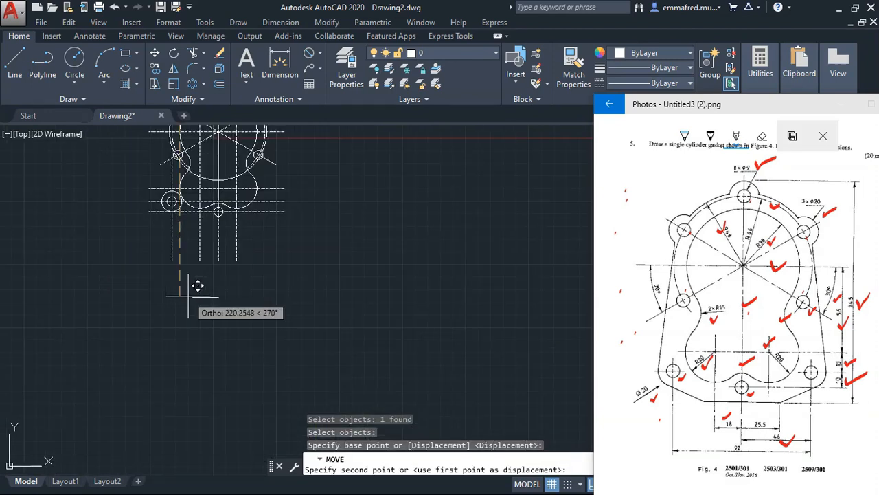
{"action": "type", "text": "145"}
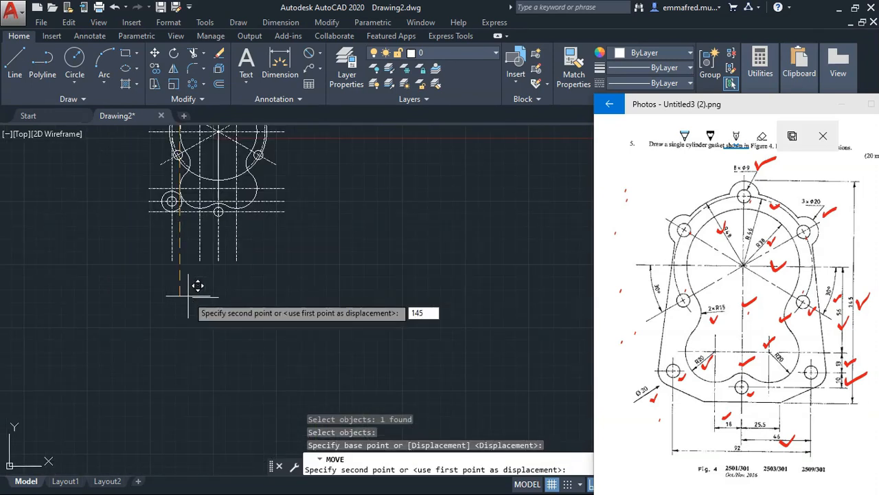
{"action": "key", "text": "Return"}
Step: Tick the lower-left sloping edge on the reference and draw a line from the bottom edge's left end tangent to the lower-left 20 mm circle
{"action": "scroll", "coordinate": [189, 292], "scroll_direction": "up", "scroll_amount": 3}
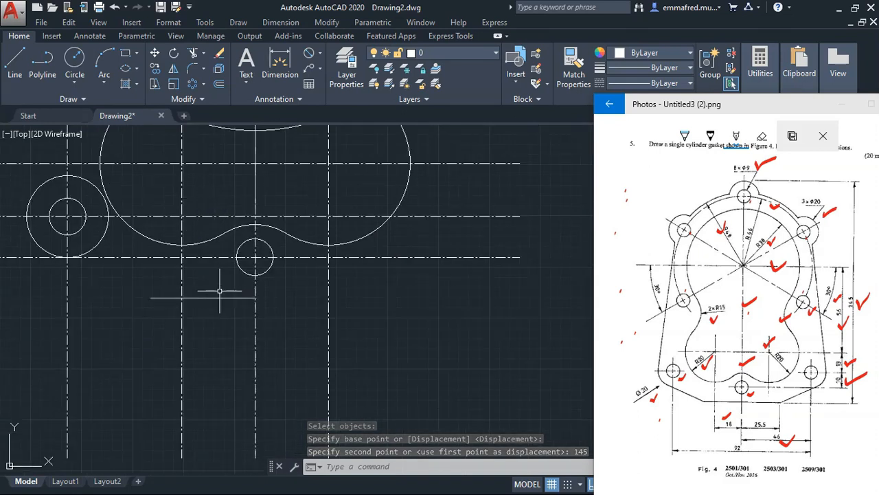
{"action": "left_click", "coordinate": [689, 401]}
{"action": "left_click", "coordinate": [460, 340]}
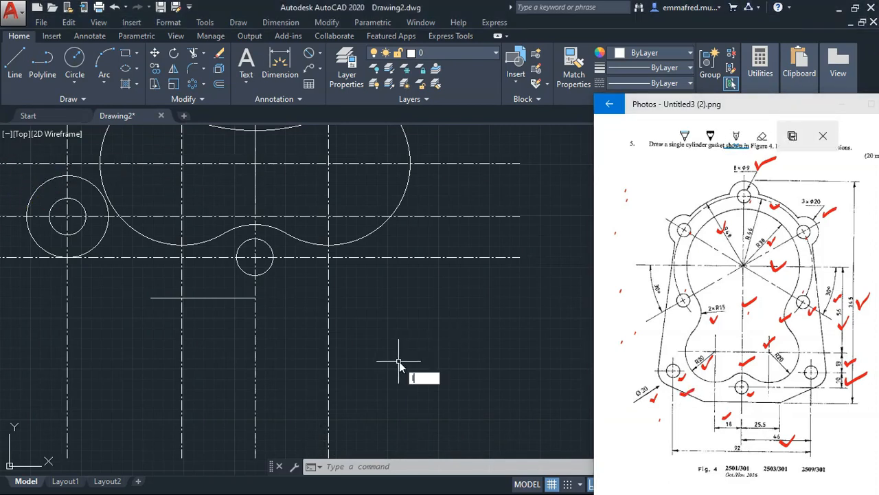
{"action": "type", "text": "l"}
{"action": "key", "text": "Return"}
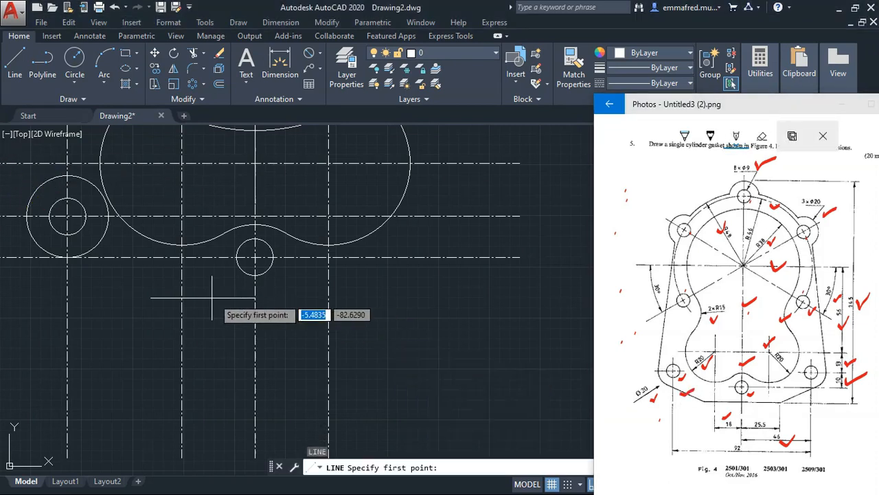
{"action": "left_click", "coordinate": [151, 298]}
{"action": "scroll", "coordinate": [110, 289], "scroll_direction": "up", "scroll_amount": 2}
{"action": "scroll", "coordinate": [96, 279], "scroll_direction": "down", "scroll_amount": 4}
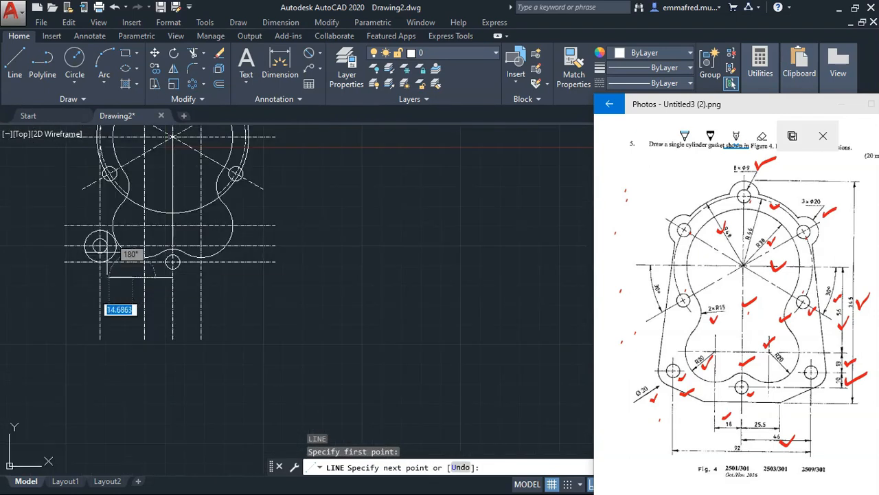
{"action": "scroll", "coordinate": [227, 255], "scroll_direction": "down", "scroll_amount": 4}
{"action": "scroll", "coordinate": [192, 261], "scroll_direction": "up", "scroll_amount": 5}
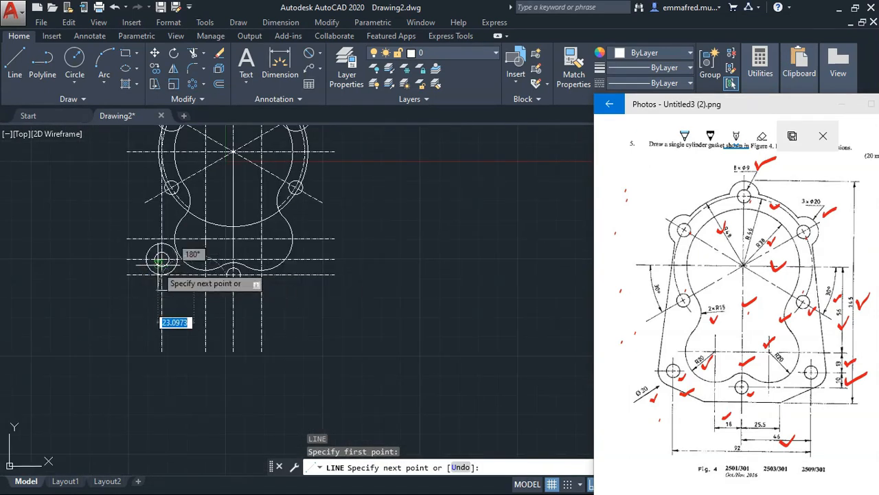
{"action": "type", "text": "1"}
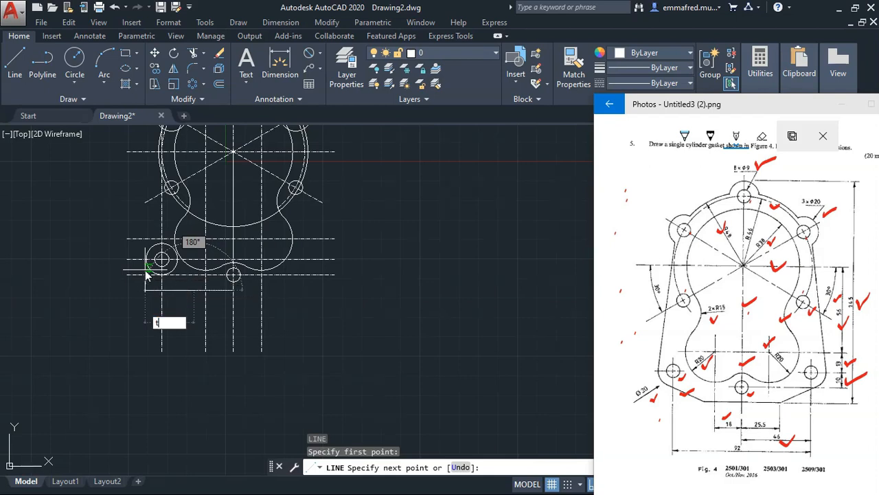
{"action": "type", "text": "an"}
{"action": "key", "text": "Return"}
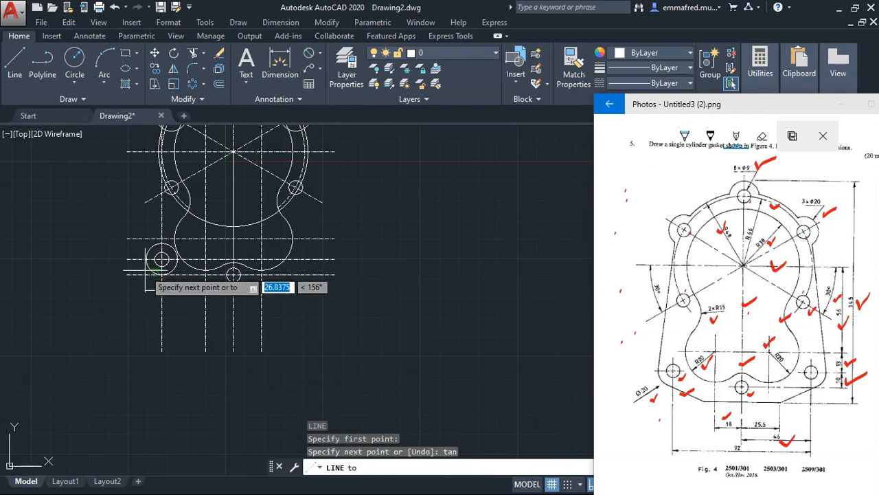
{"action": "scroll", "coordinate": [150, 268], "scroll_direction": "up", "scroll_amount": 5}
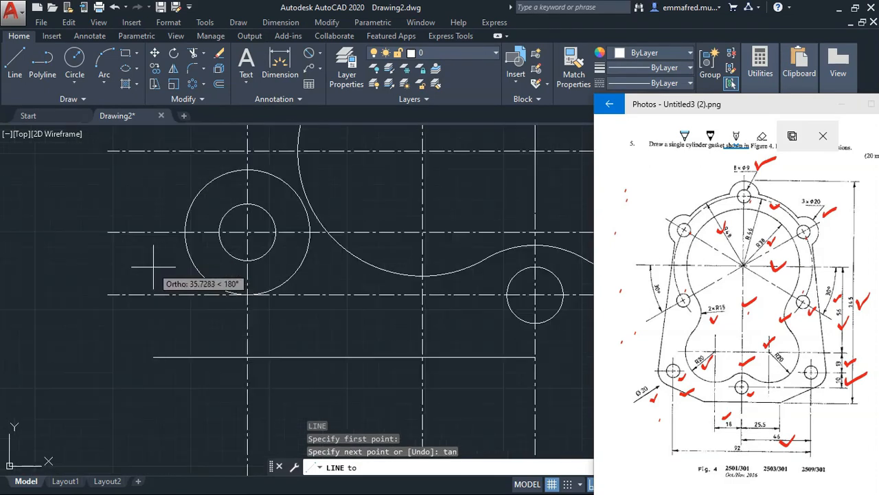
{"action": "left_click", "coordinate": [222, 298]}
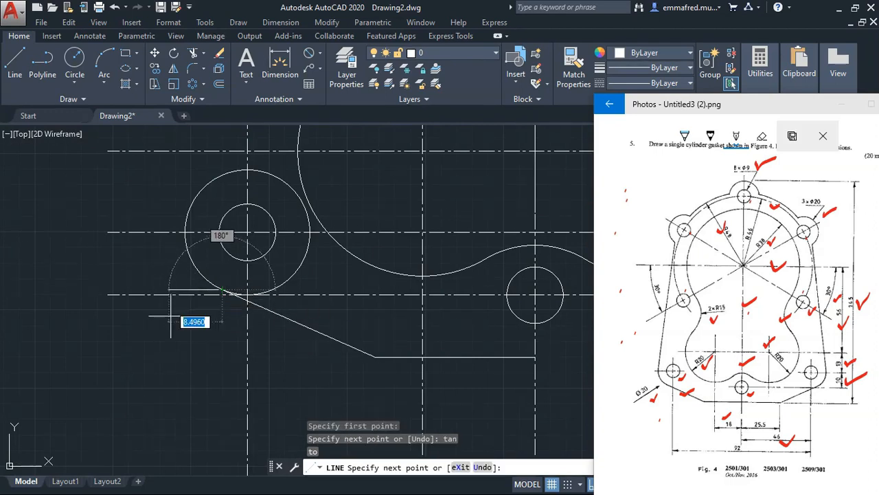
{"action": "key", "text": "Escape"}
Step: Tick the left side edge on the reference and draw a line from the R48 circle's left quadrant tangent to the lower-left 20 mm circle
{"action": "scroll", "coordinate": [198, 318], "scroll_direction": "down", "scroll_amount": 5}
{"action": "scroll", "coordinate": [197, 251], "scroll_direction": "up", "scroll_amount": 3}
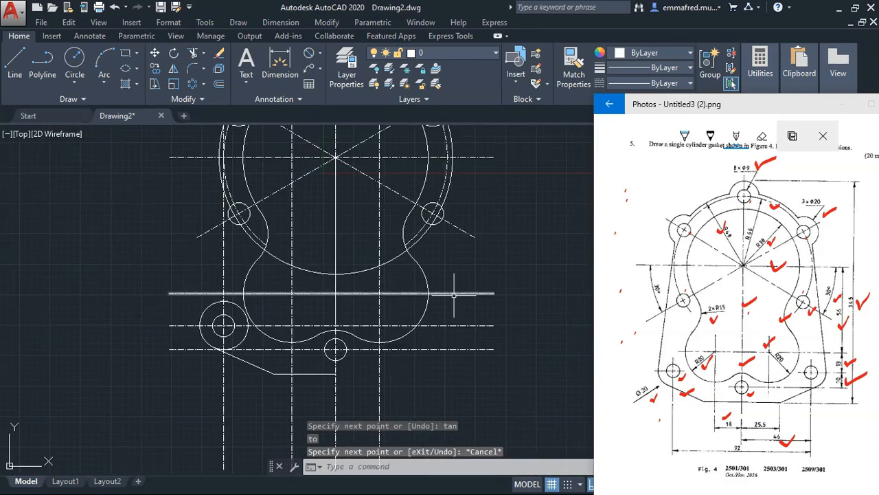
{"action": "left_click_drag", "start_coordinate": [653, 334], "coordinate": [671, 332]}
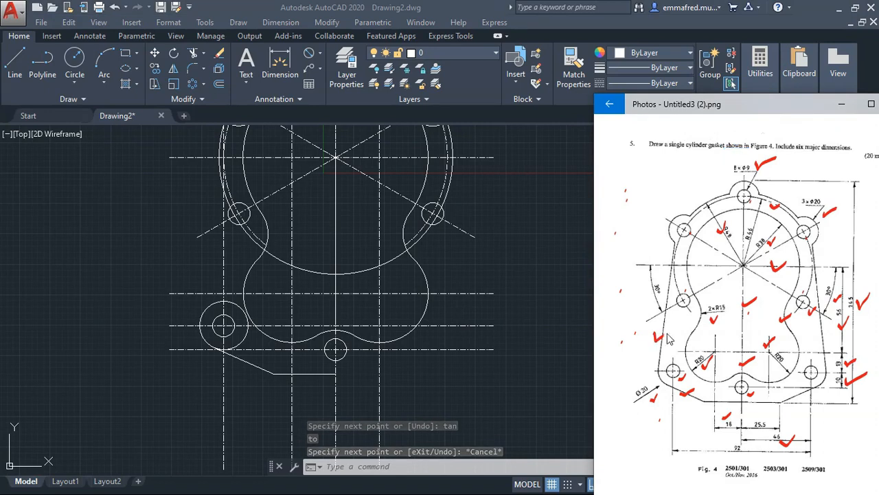
{"action": "left_click", "coordinate": [180, 331]}
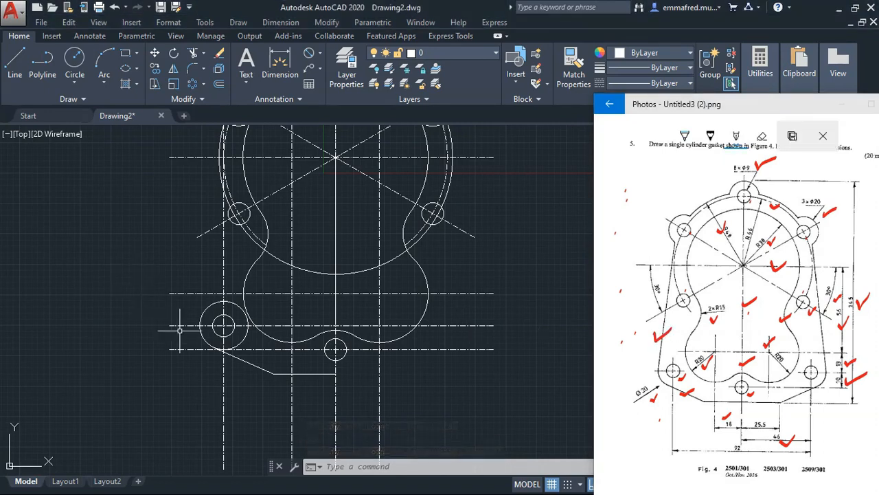
{"action": "scroll", "coordinate": [180, 323], "scroll_direction": "down", "scroll_amount": 3}
{"action": "scroll", "coordinate": [178, 272], "scroll_direction": "up", "scroll_amount": 2}
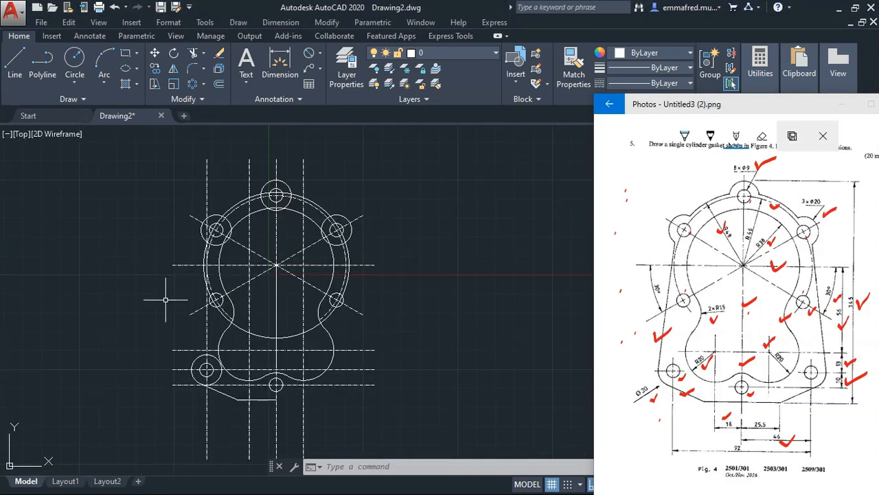
{"action": "type", "text": "l"}
{"action": "key", "text": "Return"}
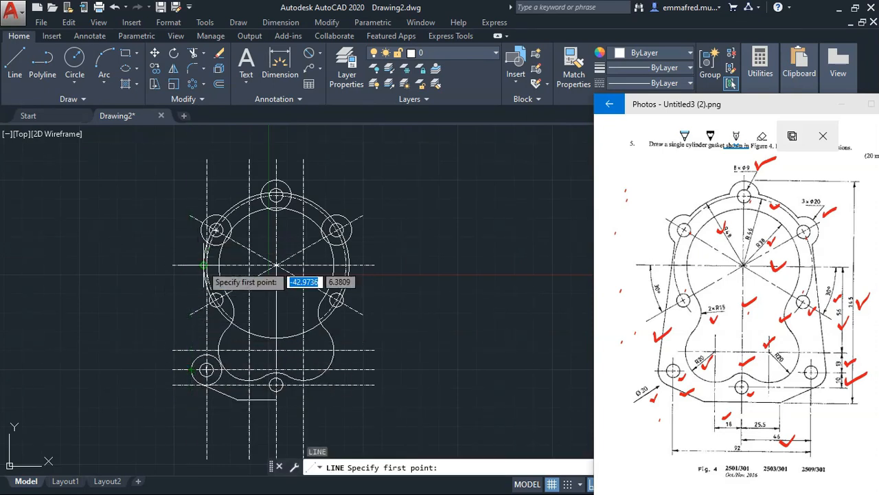
{"action": "left_click", "coordinate": [203, 266]}
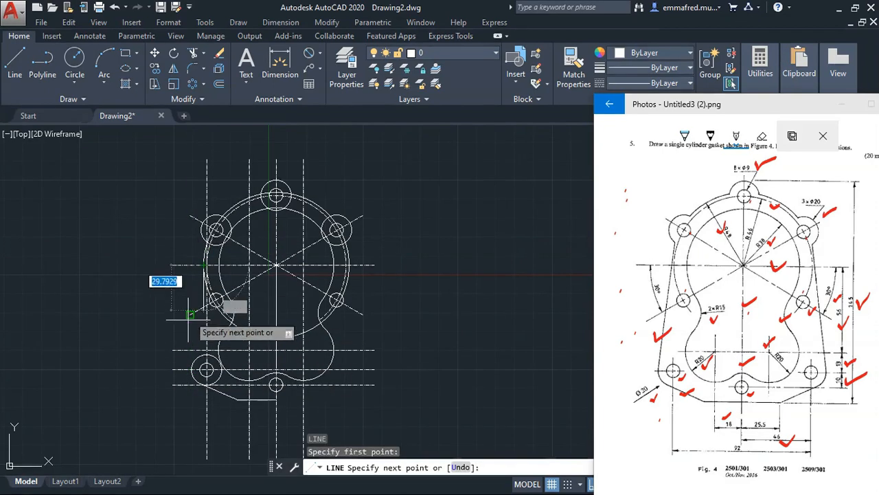
{"action": "type", "text": "tan"}
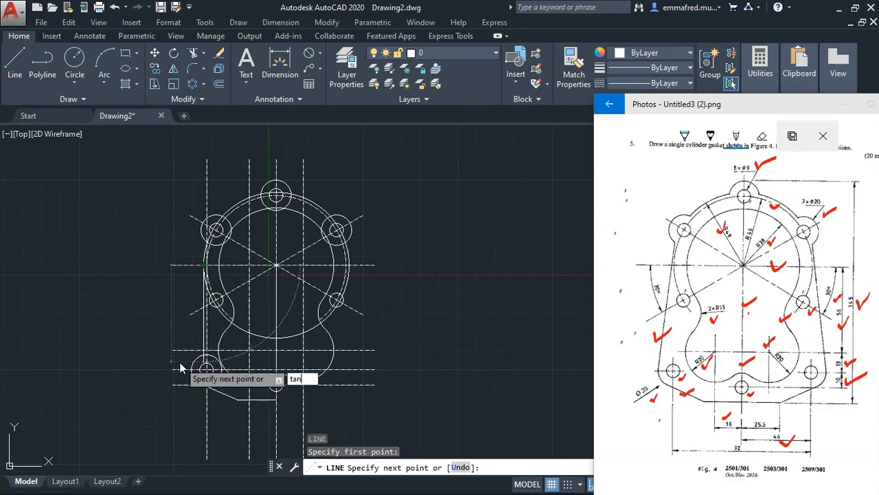
{"action": "key", "text": "Return"}
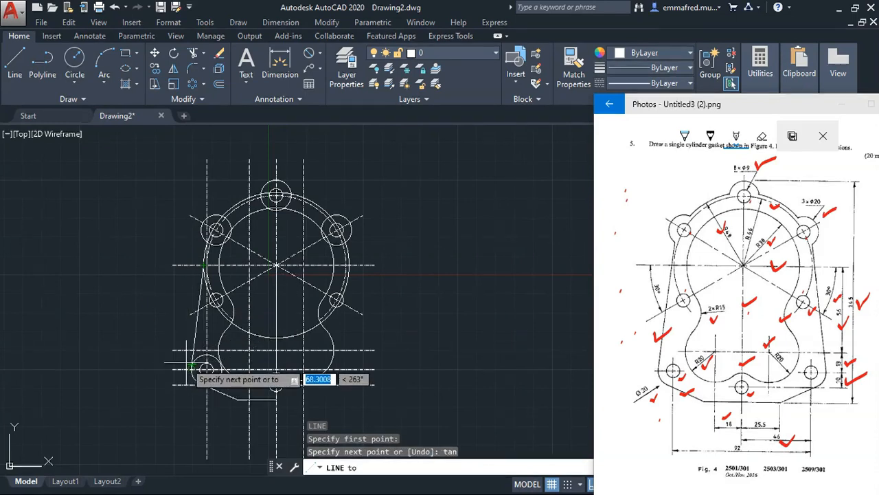
{"action": "left_click", "coordinate": [192, 370]}
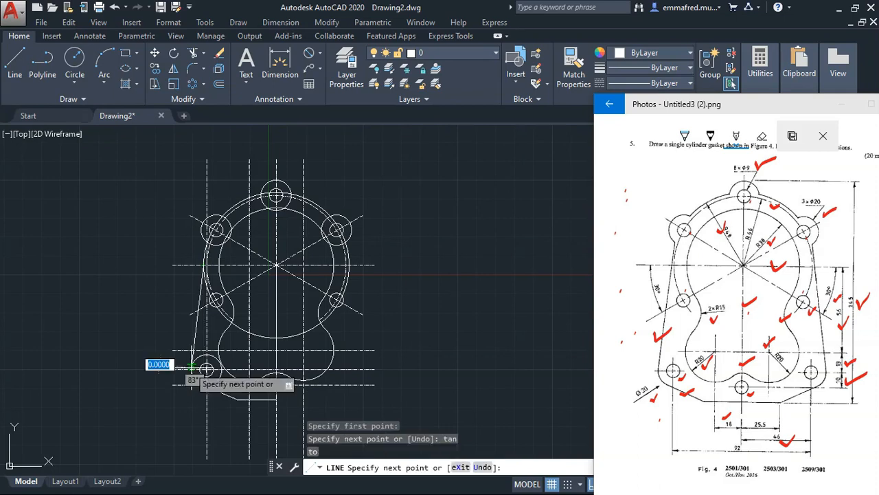
Step: Continue the line from the lower-left circle's tangent point back up tangent to the outer R48 circle and end the command
{"action": "scroll", "coordinate": [202, 237], "scroll_direction": "up", "scroll_amount": 4}
{"action": "scroll", "coordinate": [208, 279], "scroll_direction": "up", "scroll_amount": 4}
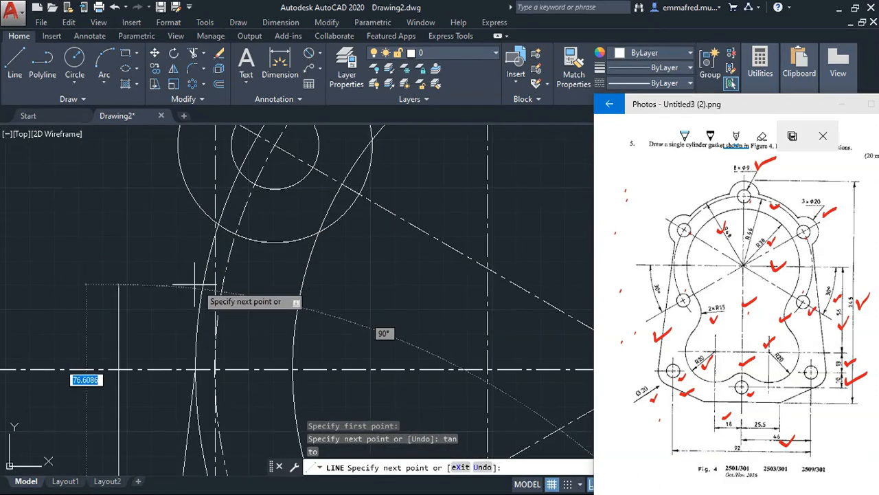
{"action": "type", "text": "tan"}
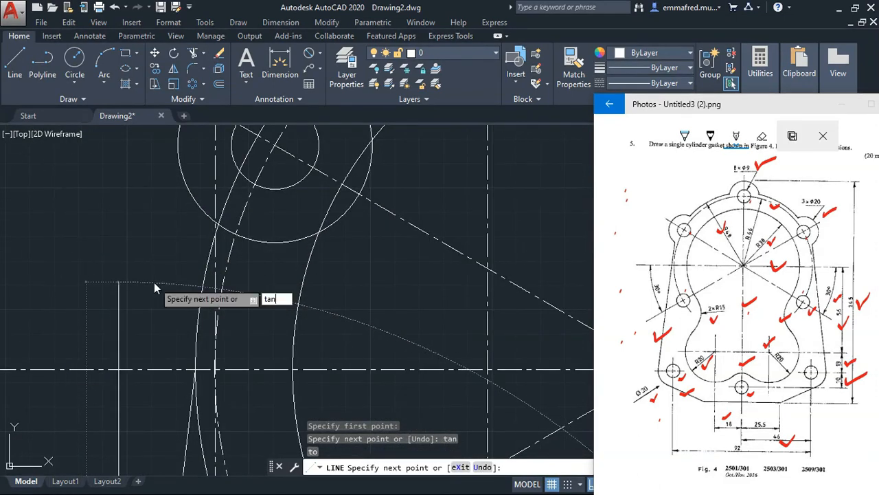
{"action": "key", "text": "Return"}
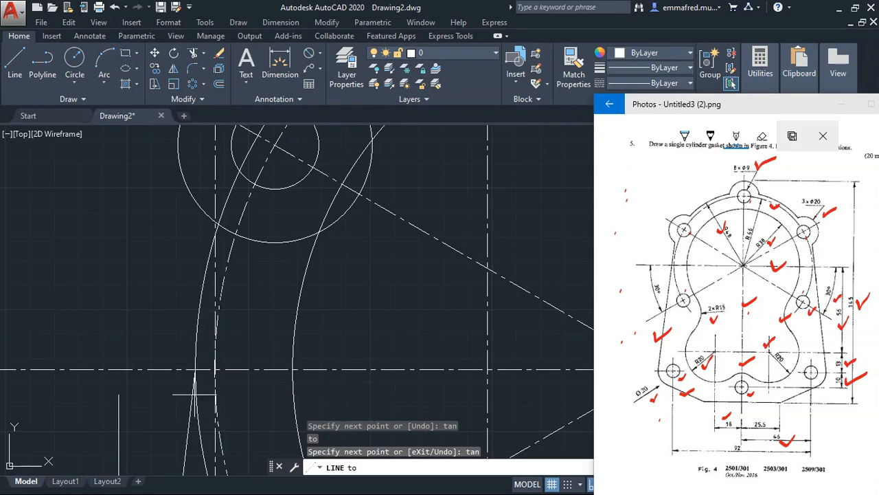
{"action": "left_click", "coordinate": [198, 317]}
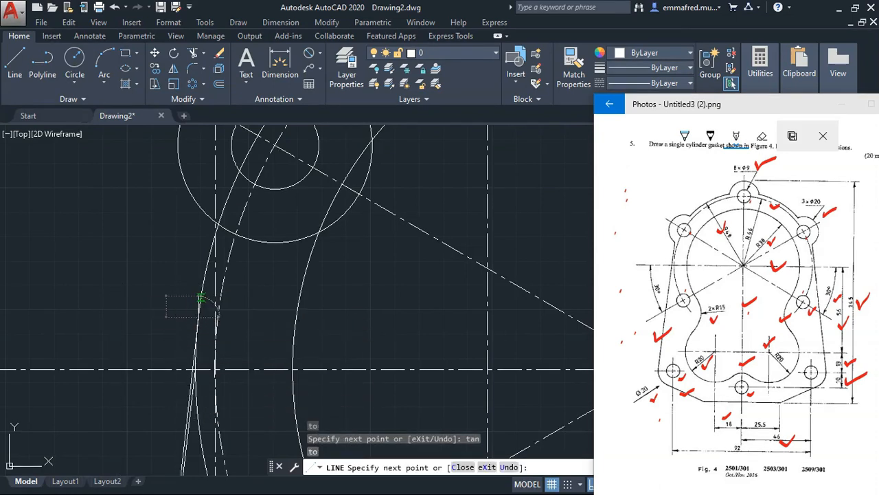
{"action": "key", "text": "Escape"}
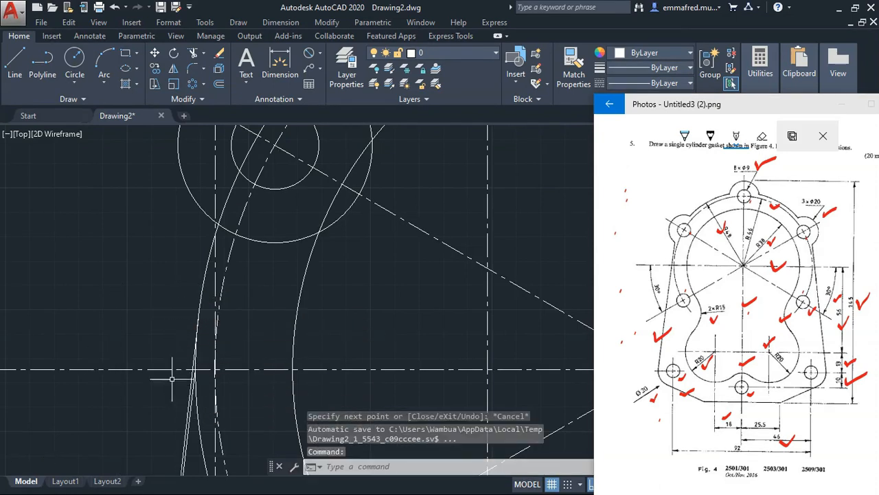
Step: Erase the extra line running from the R48 circle's left quadrant to the lower-left 20 mm circle
{"action": "scroll", "coordinate": [185, 378], "scroll_direction": "down", "scroll_amount": 3}
{"action": "scroll", "coordinate": [193, 379], "scroll_direction": "up", "scroll_amount": 5}
{"action": "scroll", "coordinate": [193, 379], "scroll_direction": "down", "scroll_amount": 3}
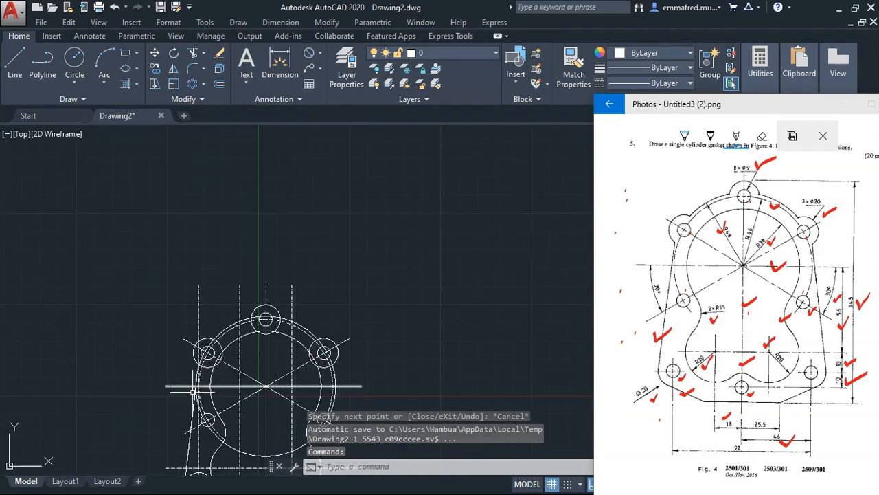
{"action": "scroll", "coordinate": [192, 416], "scroll_direction": "up", "scroll_amount": 3}
{"action": "scroll", "coordinate": [178, 300], "scroll_direction": "up", "scroll_amount": 3}
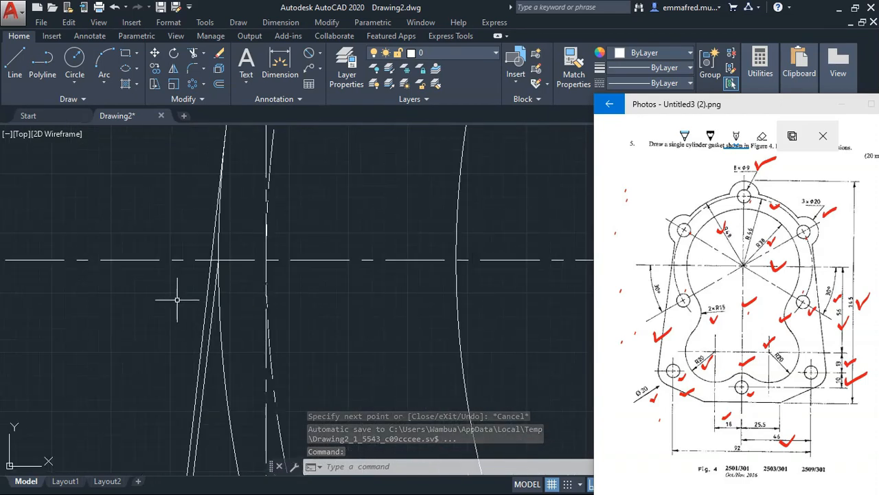
{"action": "left_click", "coordinate": [215, 309]}
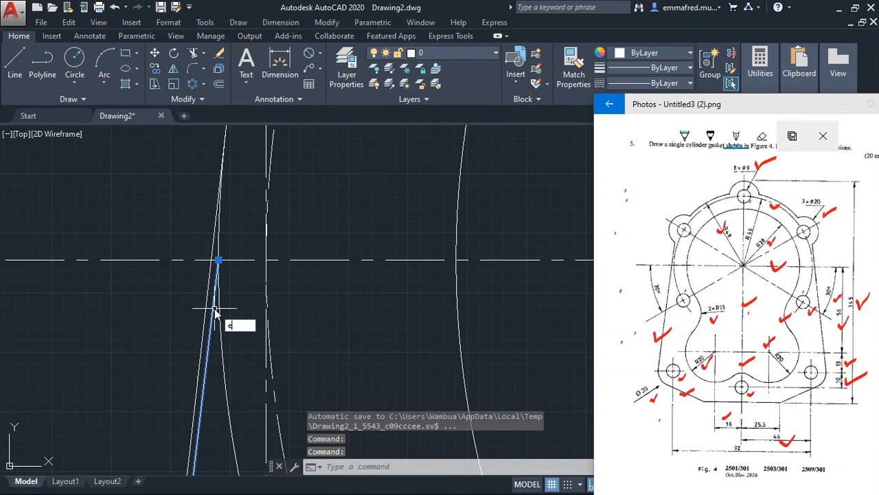
{"action": "type", "text": "e"}
{"action": "key", "text": "Return"}
{"action": "scroll", "coordinate": [216, 302], "scroll_direction": "down", "scroll_amount": 5}
{"action": "scroll", "coordinate": [197, 248], "scroll_direction": "up", "scroll_amount": 2}
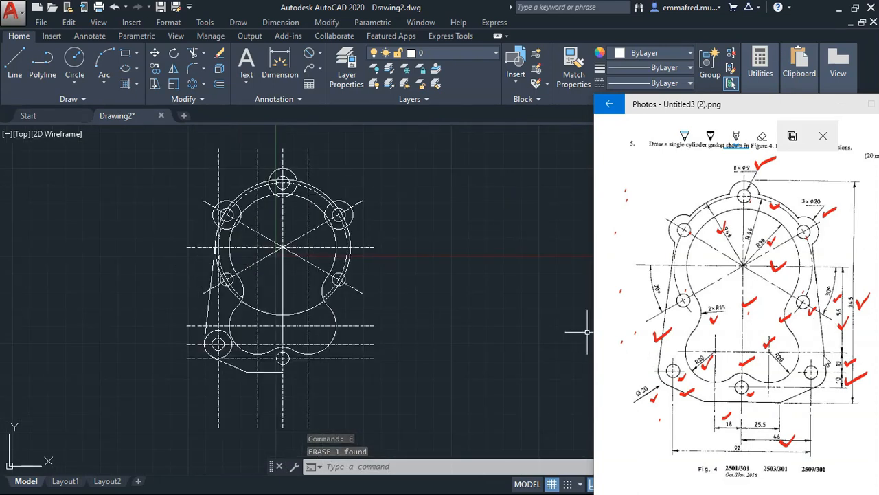
Step: Tick the right-side outline on the reference and mirror the left bottom edge, slope, side line, 20 mm circle and centreline about the central axis, keeping the originals
{"action": "left_click", "coordinate": [840, 440]}
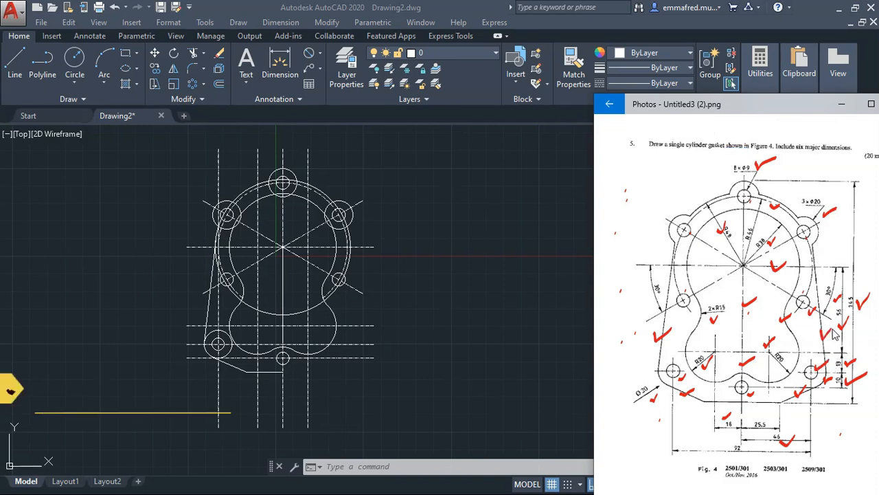
{"action": "left_click", "coordinate": [371, 272]}
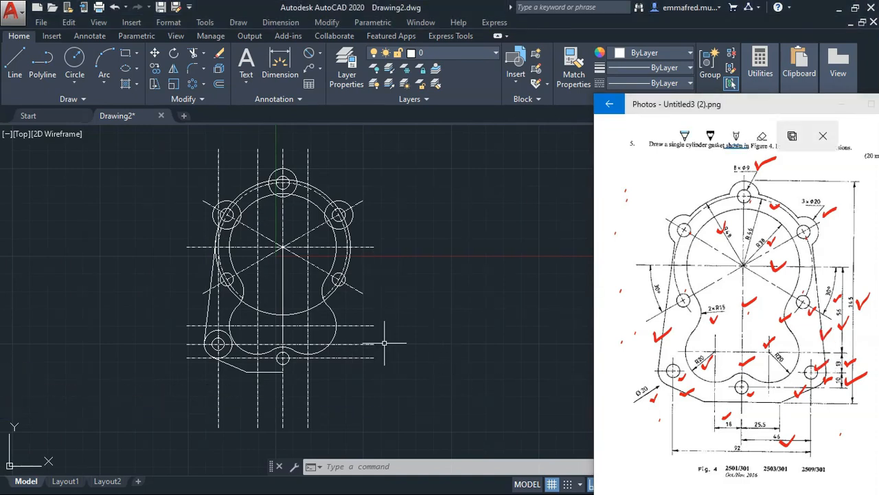
{"action": "type", "text": "mirr"}
{"action": "key", "text": "Return"}
{"action": "left_click", "coordinate": [270, 371]}
{"action": "left_click", "coordinate": [237, 369]}
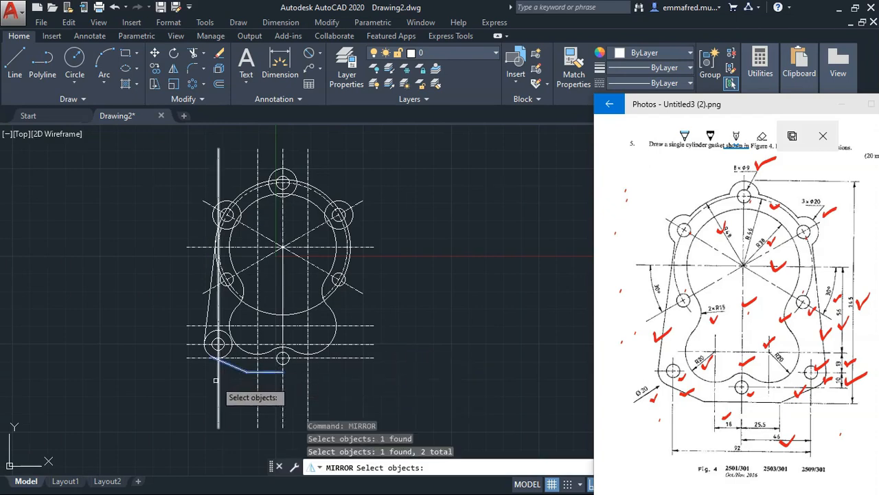
{"action": "left_click", "coordinate": [218, 382]}
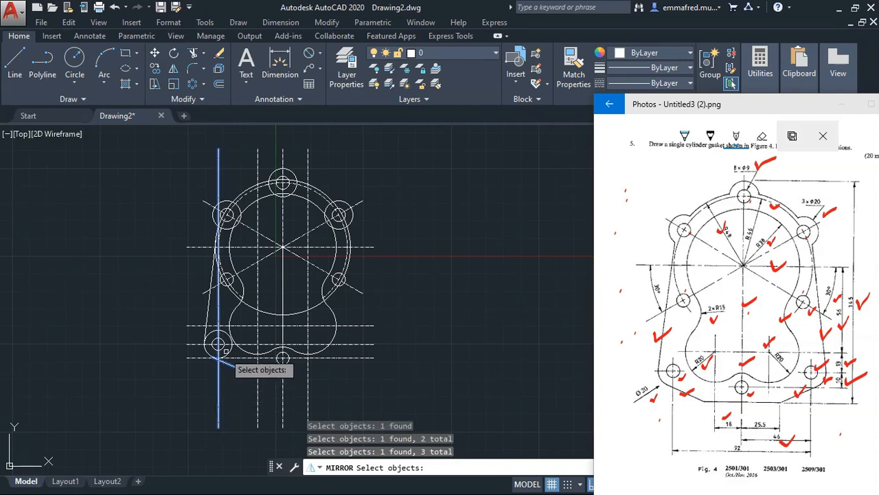
{"action": "left_click", "coordinate": [226, 347]}
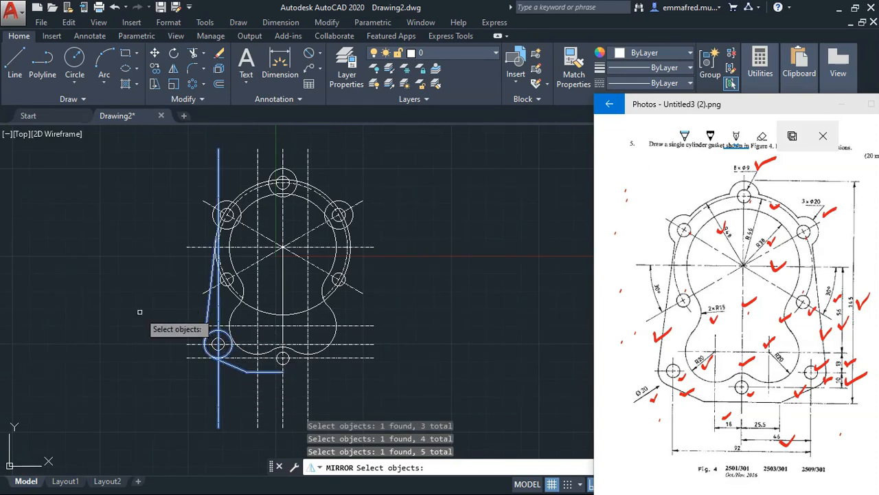
{"action": "key", "text": "Return"}
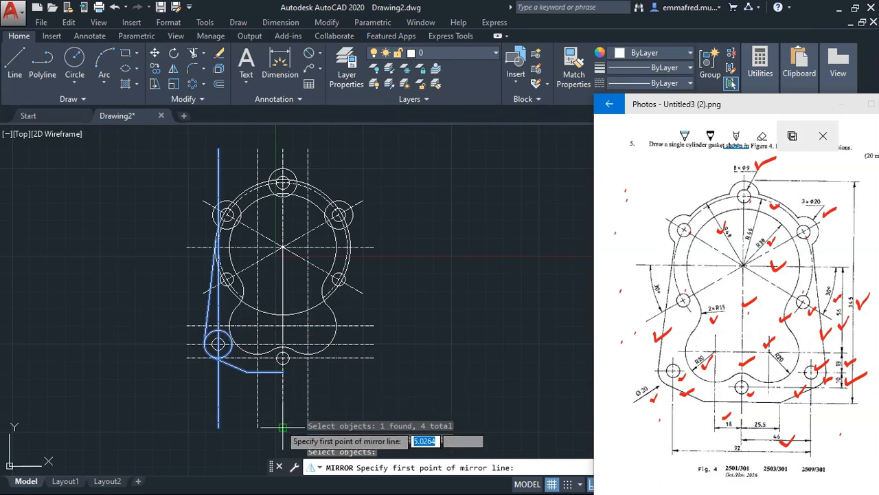
{"action": "left_click", "coordinate": [283, 358]}
{"action": "left_click", "coordinate": [295, 276]}
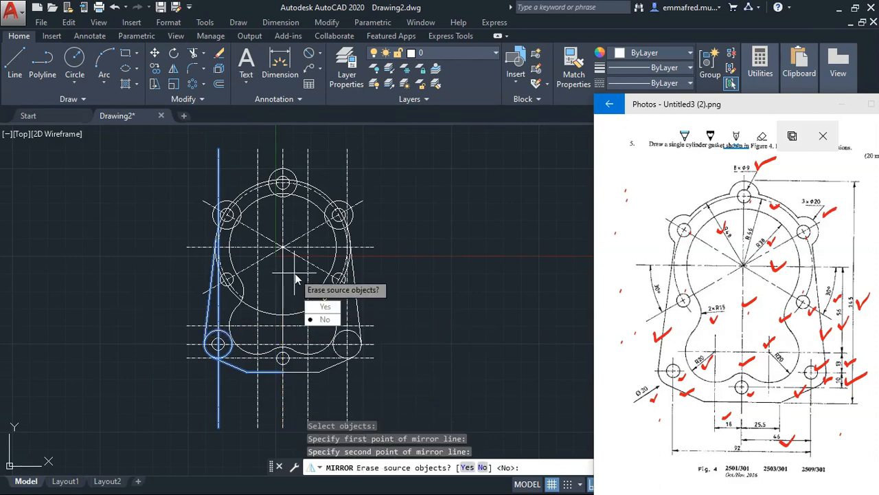
{"action": "key", "text": "Return"}
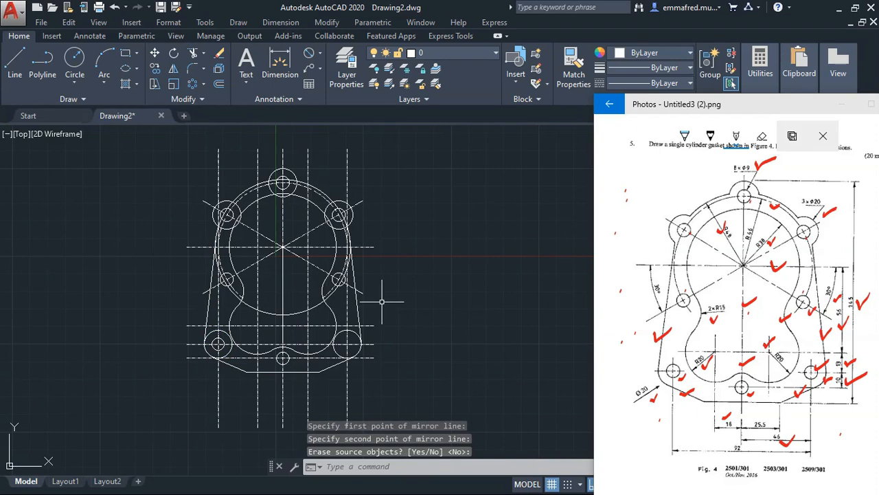
Step: Start Trim with both side lines, both sloping edges, the R48 circle and all five 20 mm circles as cutting edges
{"action": "scroll", "coordinate": [380, 300], "scroll_direction": "up", "scroll_amount": 2}
{"action": "scroll", "coordinate": [389, 303], "scroll_direction": "down", "scroll_amount": 2}
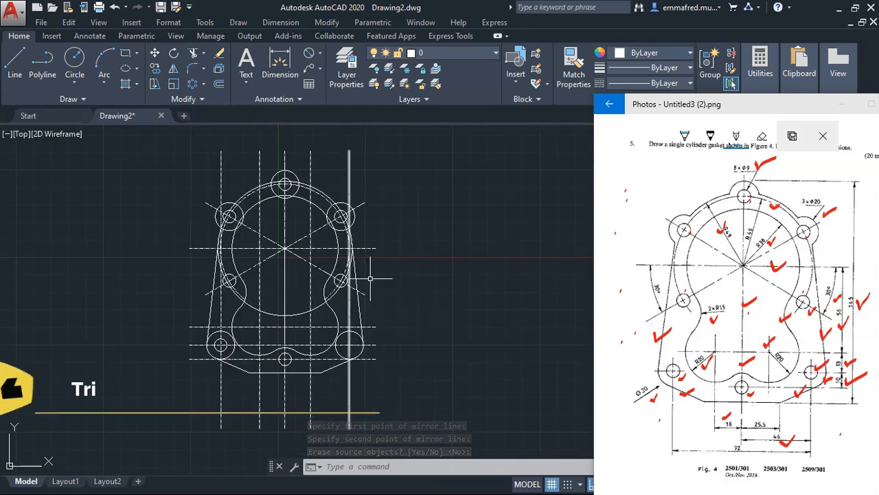
{"action": "type", "text": "TR"}
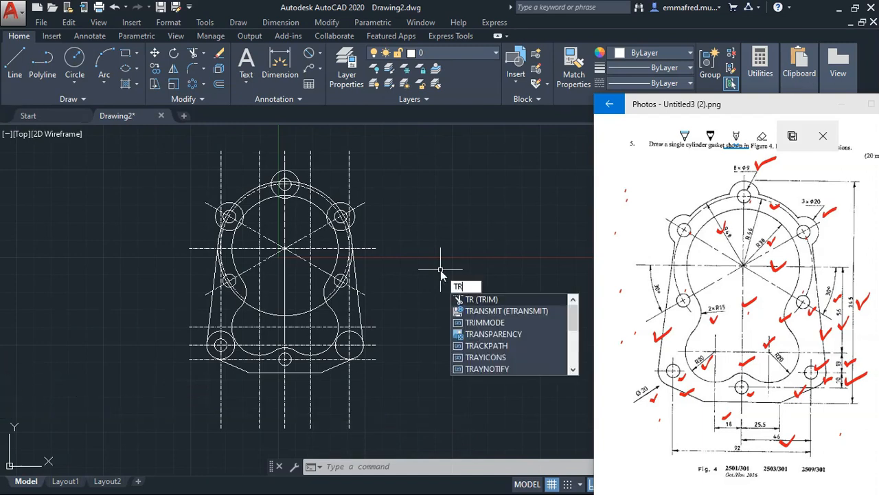
{"action": "type", "text": "IM"}
{"action": "key", "text": "Return"}
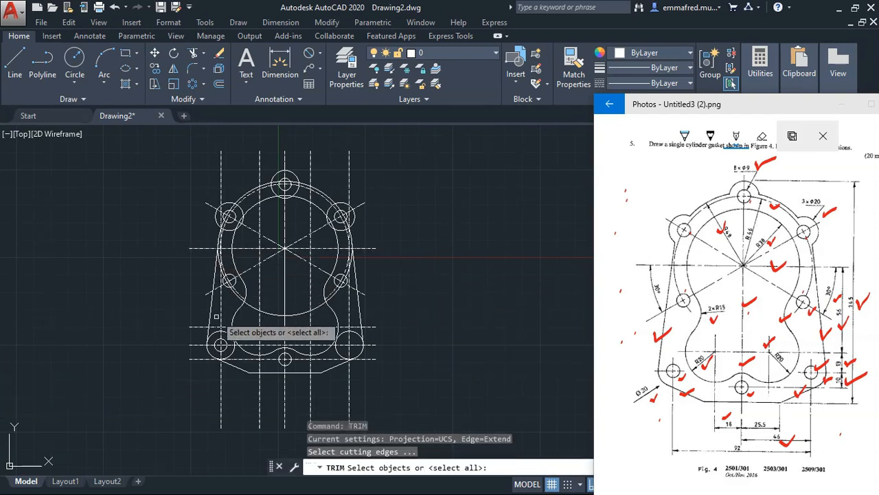
{"action": "left_click", "coordinate": [215, 332]}
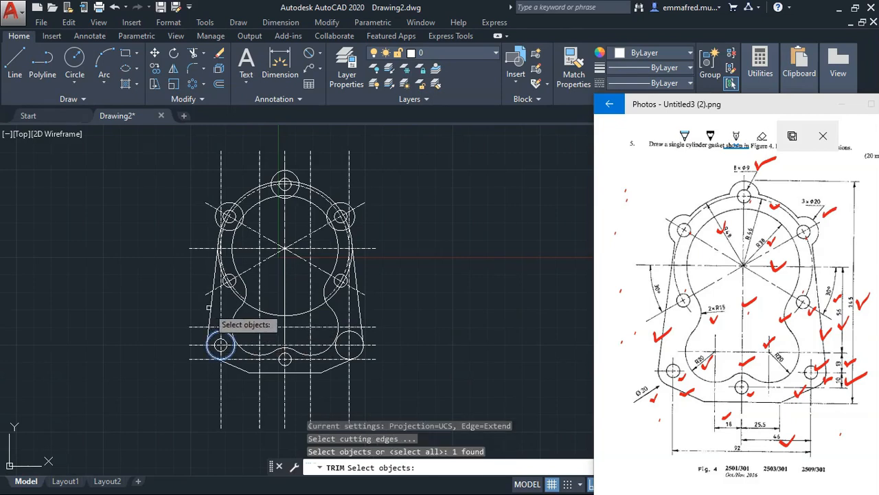
{"action": "left_click", "coordinate": [211, 313]}
{"action": "left_click", "coordinate": [236, 365]}
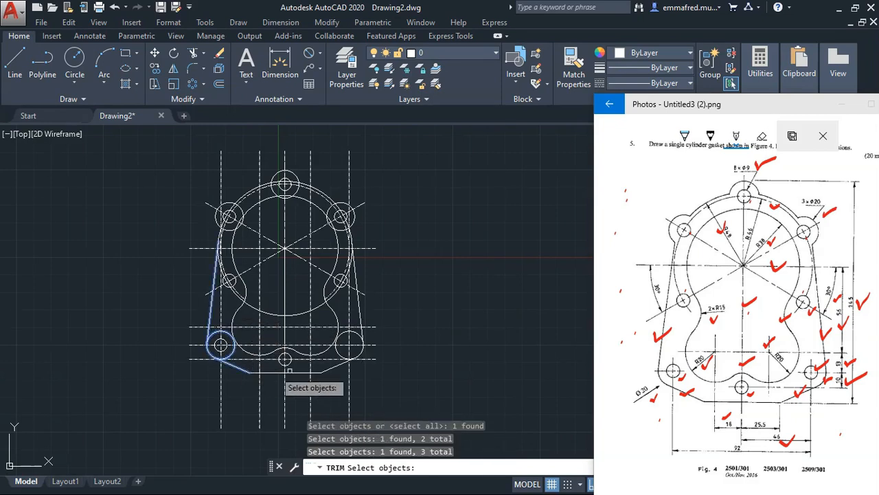
{"action": "left_click", "coordinate": [329, 369]}
{"action": "left_click", "coordinate": [339, 354]}
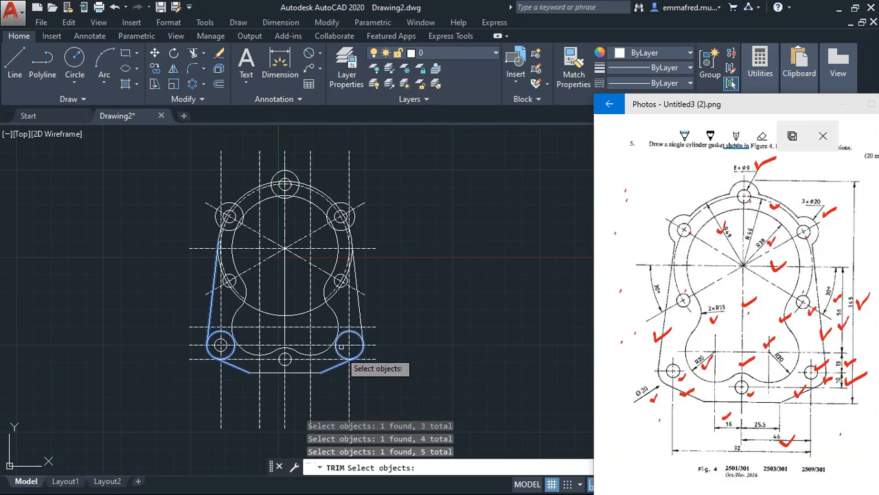
{"action": "left_click", "coordinate": [356, 306]}
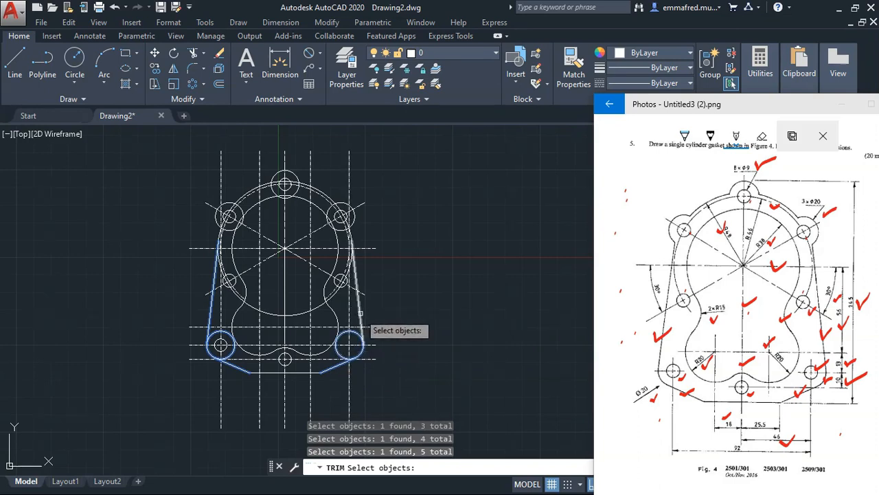
{"action": "left_click", "coordinate": [321, 307]}
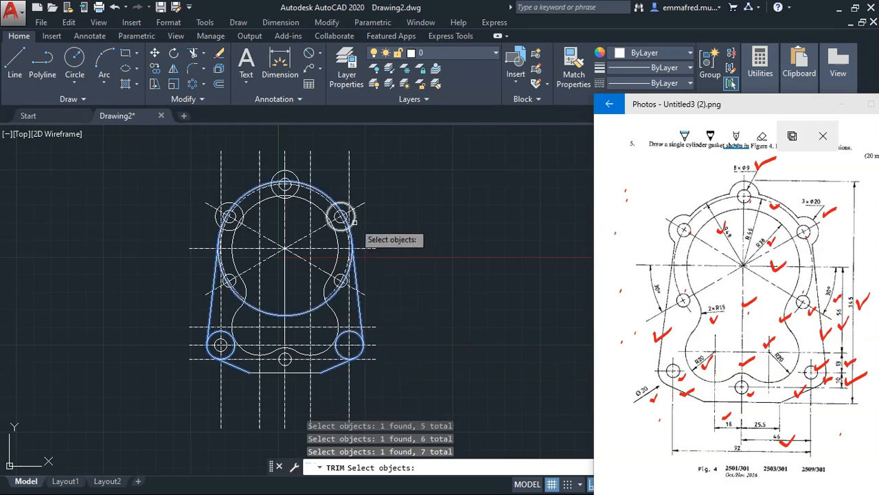
{"action": "left_click", "coordinate": [354, 222]}
{"action": "left_click", "coordinate": [287, 170]}
{"action": "left_click", "coordinate": [230, 202]}
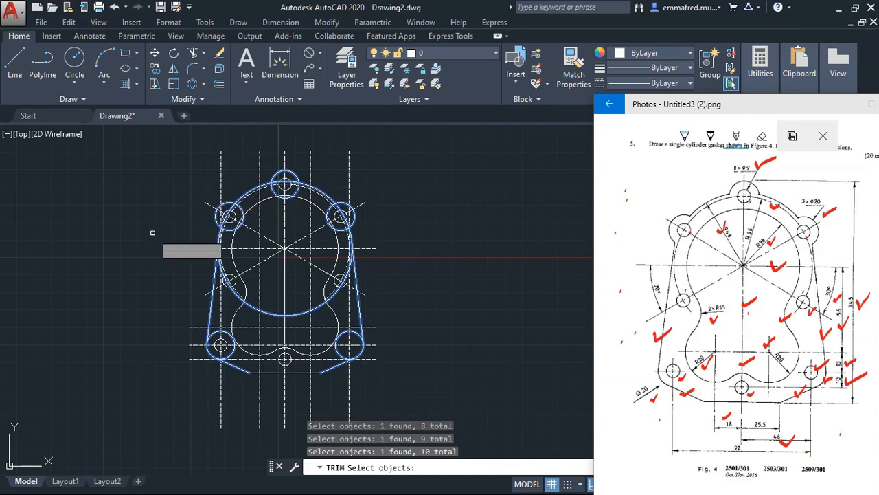
{"action": "key", "text": "Return"}
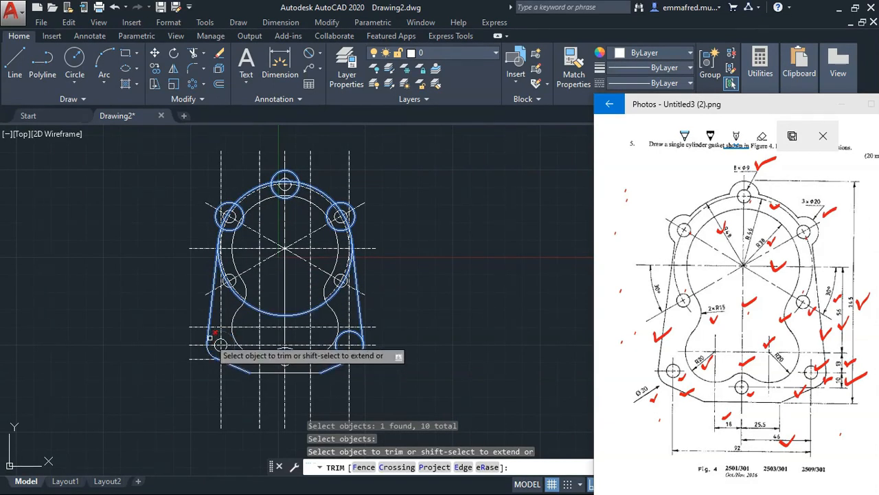
Step: Trim the lower 20 mm circles' inner arcs, the R48 circle's lower arc and the overlapping arcs inside the three upper 20 mm circles
{"action": "left_click", "coordinate": [213, 333]}
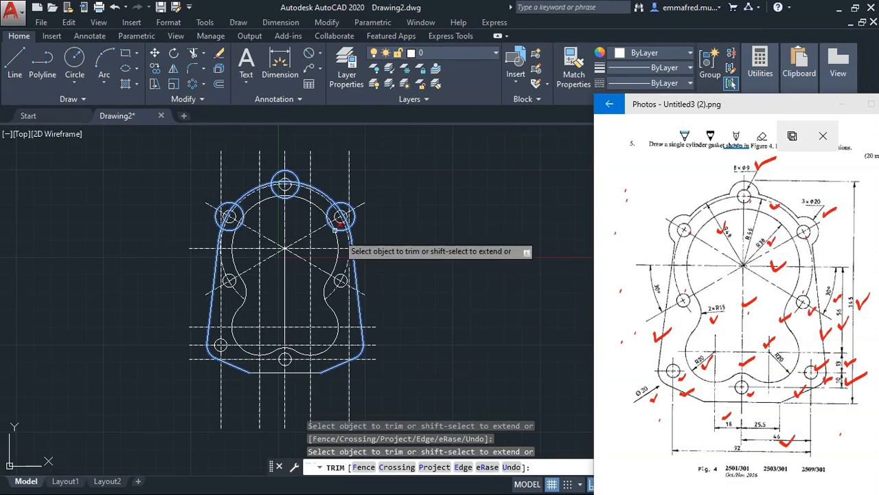
{"action": "scroll", "coordinate": [234, 213], "scroll_direction": "up", "scroll_amount": 4}
{"action": "scroll", "coordinate": [234, 214], "scroll_direction": "up", "scroll_amount": 2}
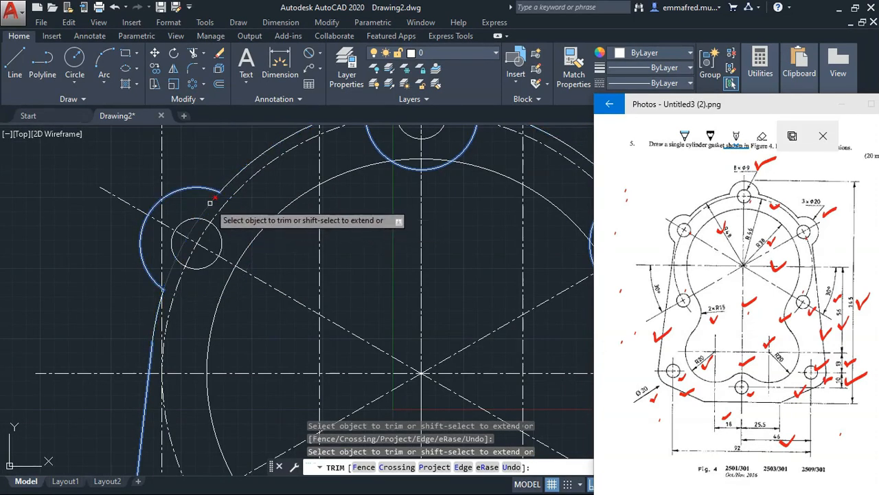
{"action": "scroll", "coordinate": [210, 204], "scroll_direction": "down", "scroll_amount": 5}
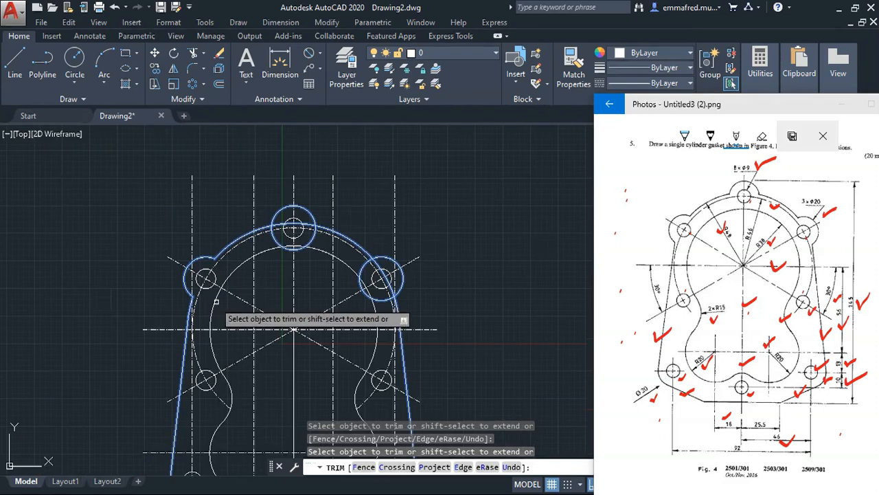
{"action": "left_click", "coordinate": [274, 229]}
{"action": "left_click", "coordinate": [279, 223]}
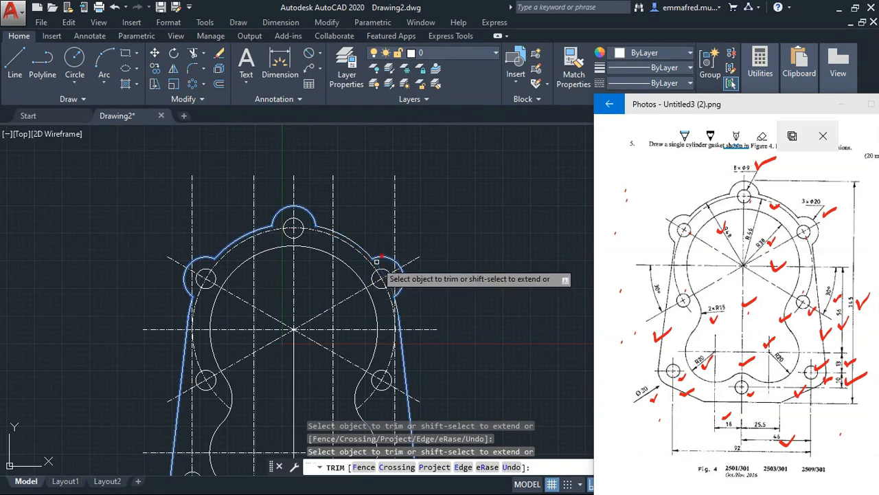
{"action": "scroll", "coordinate": [431, 260], "scroll_direction": "up", "scroll_amount": 4}
{"action": "scroll", "coordinate": [432, 269], "scroll_direction": "down", "scroll_amount": 5}
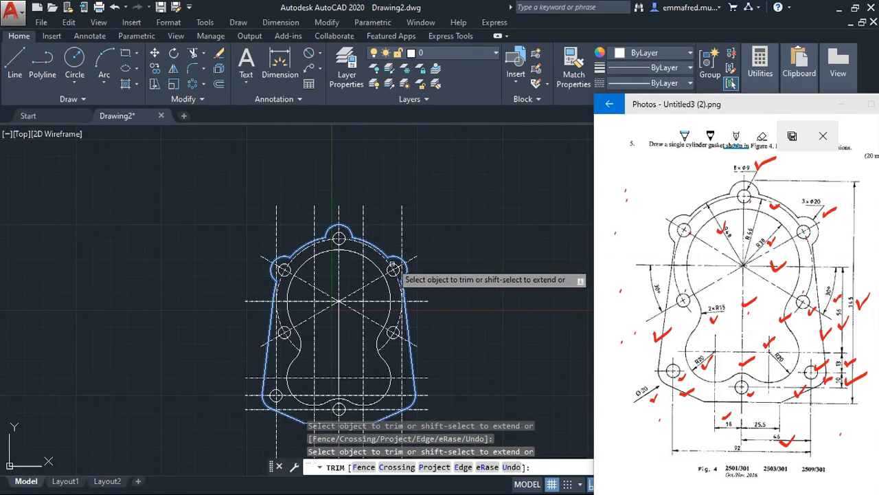
{"action": "scroll", "coordinate": [439, 306], "scroll_direction": "up", "scroll_amount": 2}
{"action": "scroll", "coordinate": [439, 312], "scroll_direction": "down", "scroll_amount": 3}
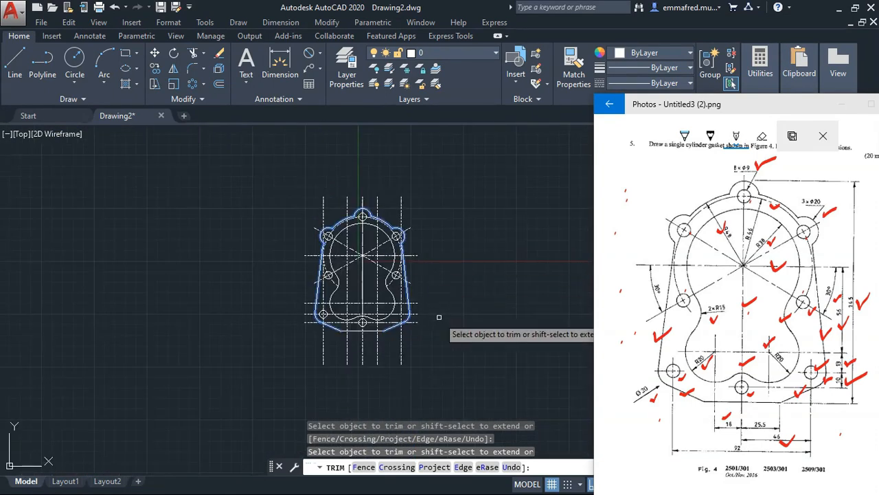
{"action": "scroll", "coordinate": [438, 322], "scroll_direction": "up", "scroll_amount": 1}
{"action": "key", "text": "Return"}
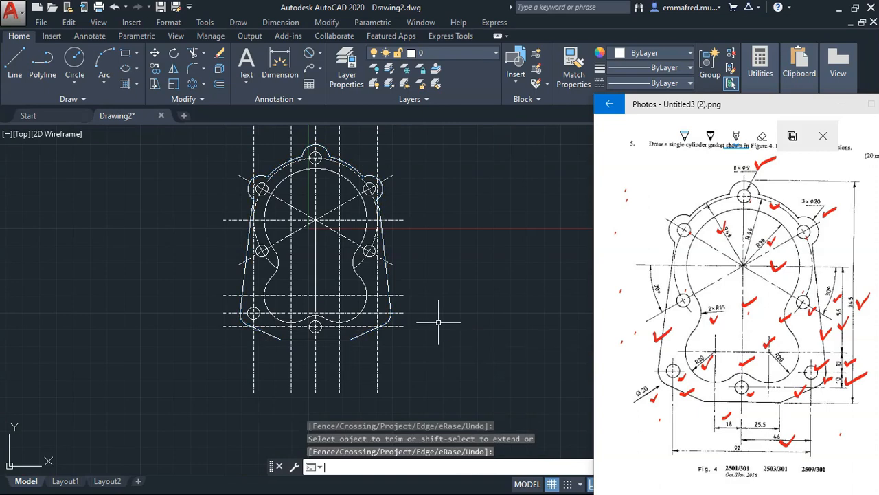
{"action": "scroll", "coordinate": [435, 312], "scroll_direction": "down", "scroll_amount": 3}
{"action": "scroll", "coordinate": [420, 324], "scroll_direction": "up", "scroll_amount": 2}
{"action": "scroll", "coordinate": [420, 324], "scroll_direction": "up", "scroll_amount": 2}
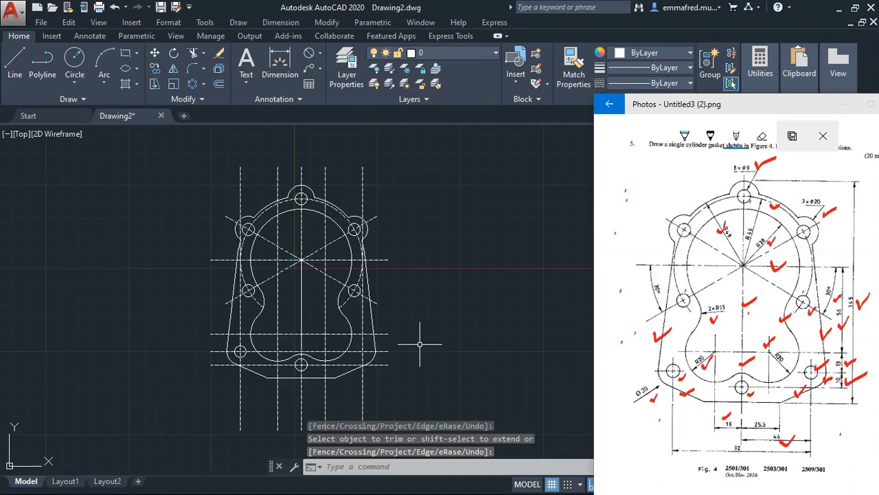
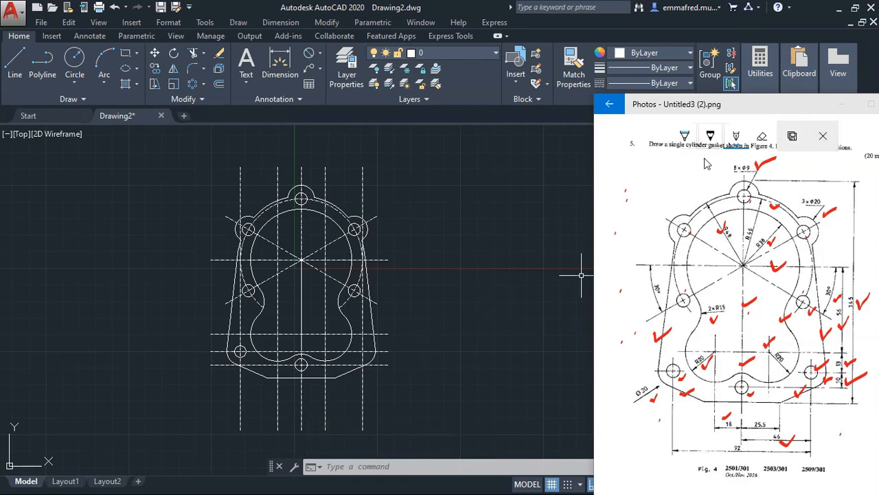
{"action": "left_click", "coordinate": [680, 178]}
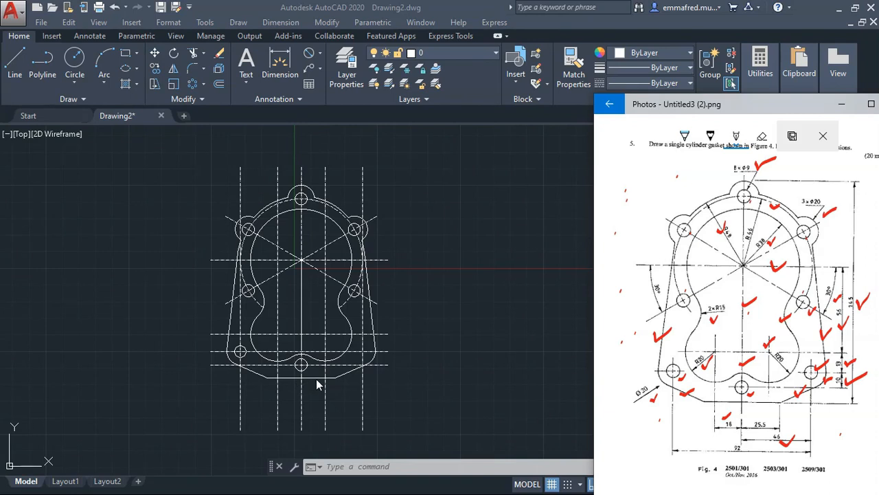
{"action": "left_click", "coordinate": [447, 380]}
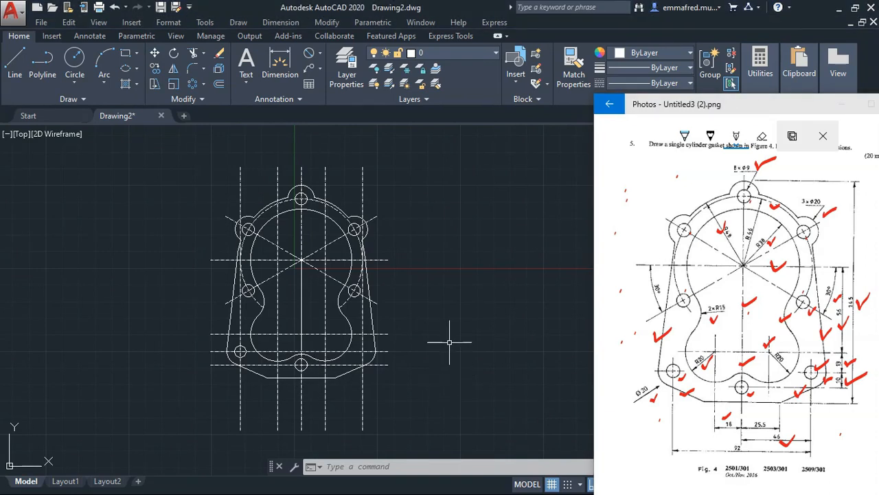
{"action": "left_click", "coordinate": [380, 187]}
{"action": "left_click", "coordinate": [351, 176]}
{"action": "left_click", "coordinate": [363, 167]}
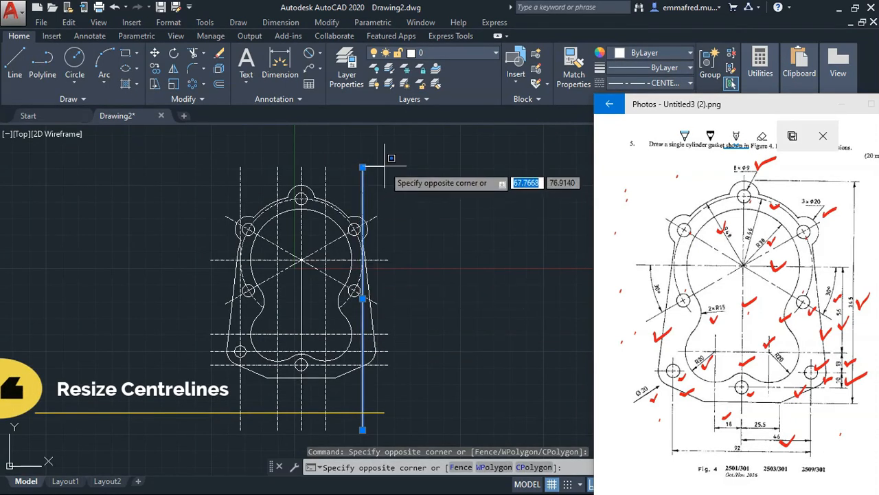
{"action": "key", "text": "Escape"}
{"action": "key", "text": "Escape"}
{"action": "key", "text": "Escape"}
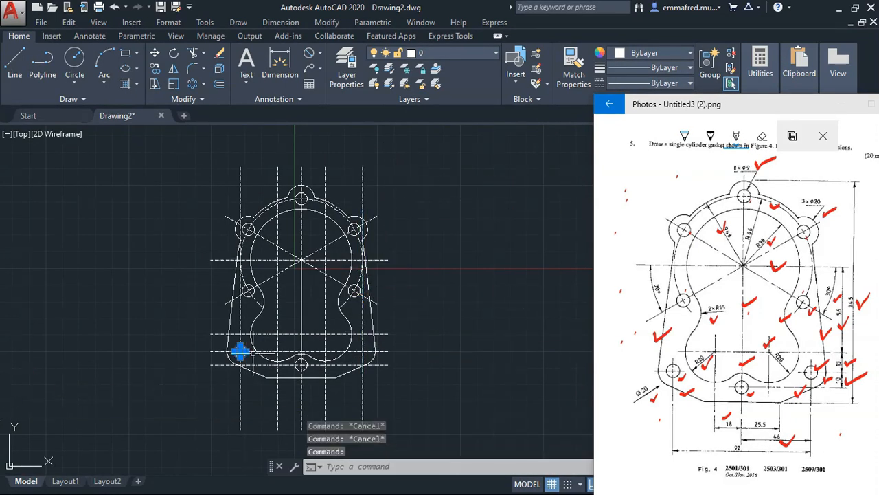
Step: Mirror the small hole inside the lower-left 20 mm circle about the vertical central axis, keeping the original
{"action": "type", "text": "mi"}
{"action": "key", "text": "Return"}
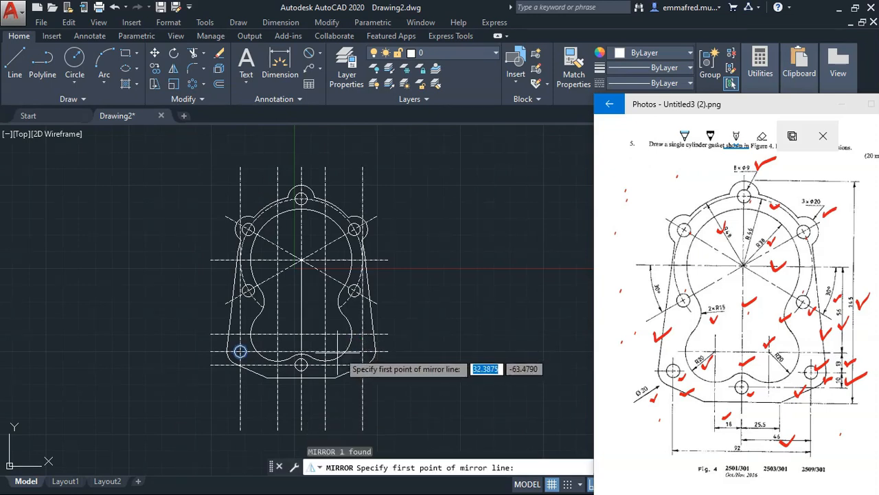
{"action": "left_click", "coordinate": [301, 348]}
{"action": "left_click", "coordinate": [302, 411]}
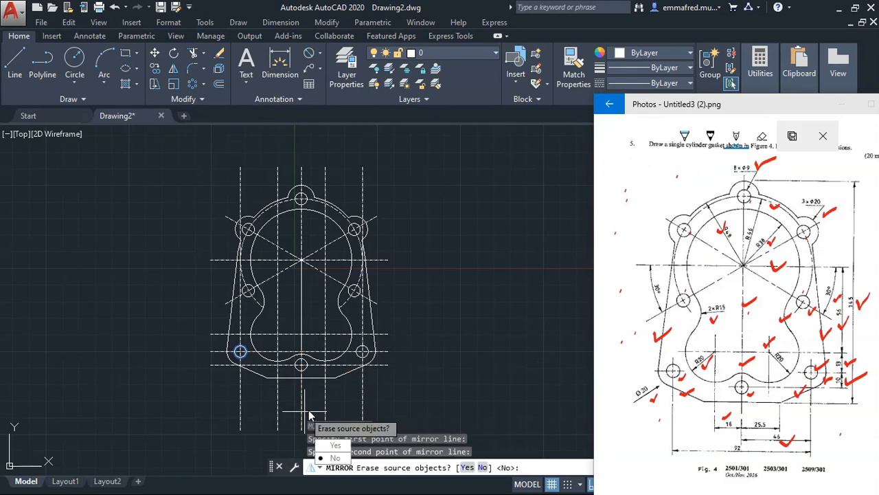
{"action": "key", "text": "Return"}
{"action": "key", "text": "Escape"}
{"action": "key", "text": "Escape"}
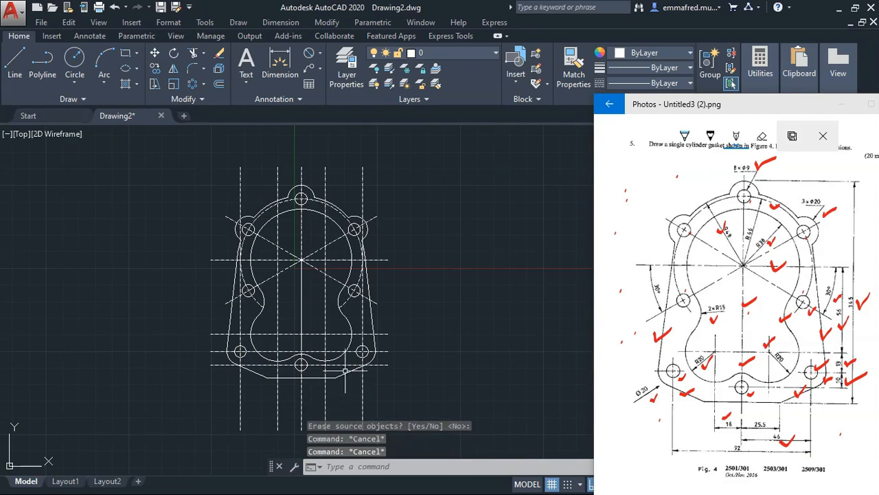
Step: Shorten the far-left vertical centreline from both ends so it extends only slightly above and below the lower-left hole
{"action": "scroll", "coordinate": [365, 352], "scroll_direction": "up", "scroll_amount": 2}
{"action": "scroll", "coordinate": [365, 353], "scroll_direction": "up", "scroll_amount": 4}
{"action": "scroll", "coordinate": [374, 347], "scroll_direction": "down", "scroll_amount": 7}
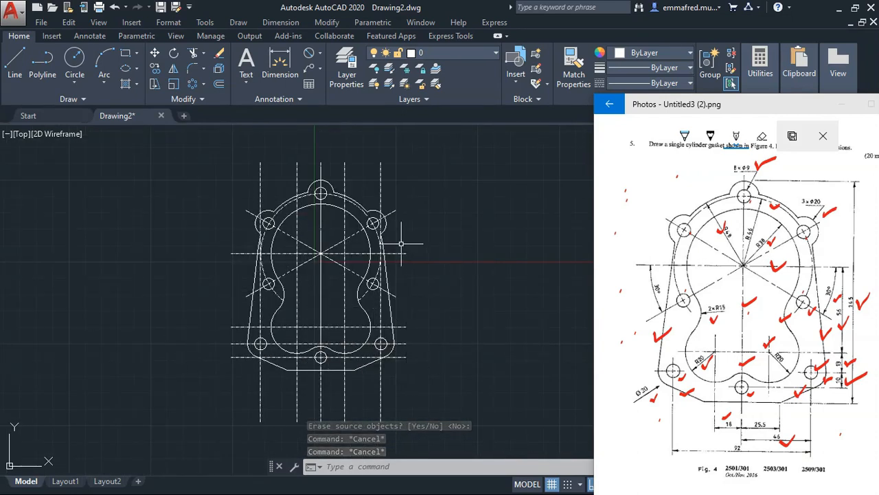
{"action": "left_click", "coordinate": [259, 169]}
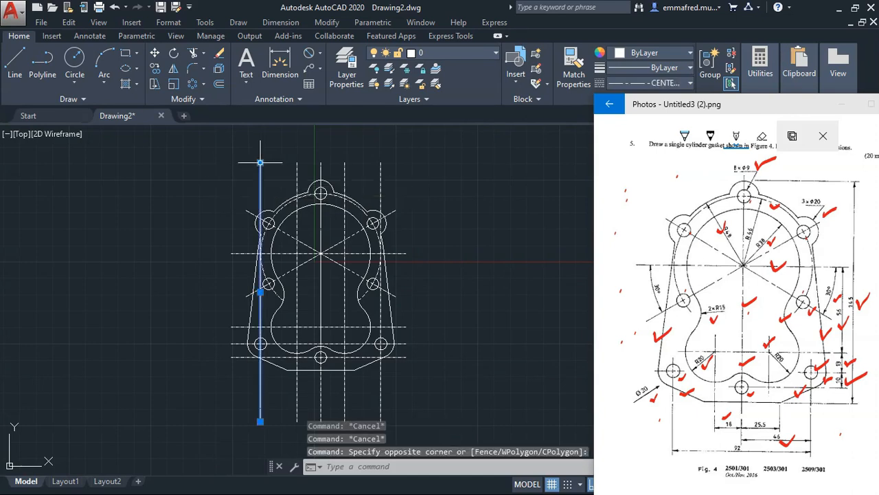
{"action": "left_click", "coordinate": [260, 163]}
{"action": "scroll", "coordinate": [257, 330], "scroll_direction": "up", "scroll_amount": 8}
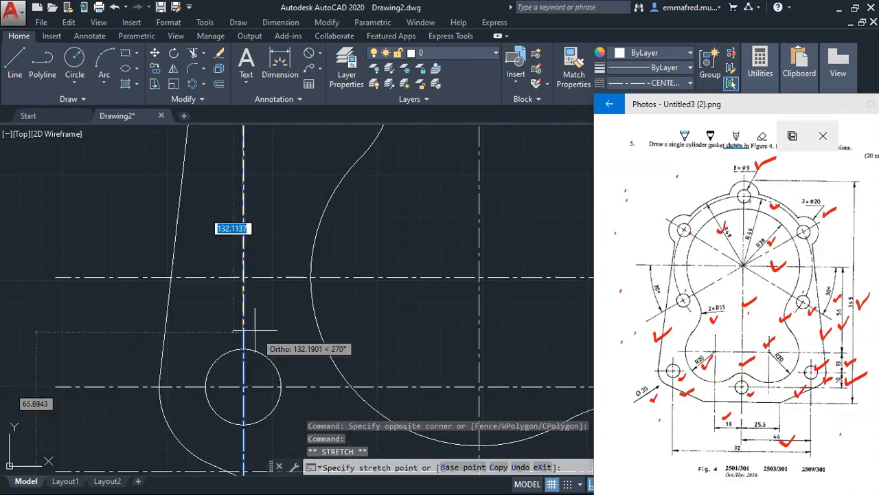
{"action": "scroll", "coordinate": [254, 331], "scroll_direction": "down", "scroll_amount": 8}
{"action": "left_click", "coordinate": [262, 374]}
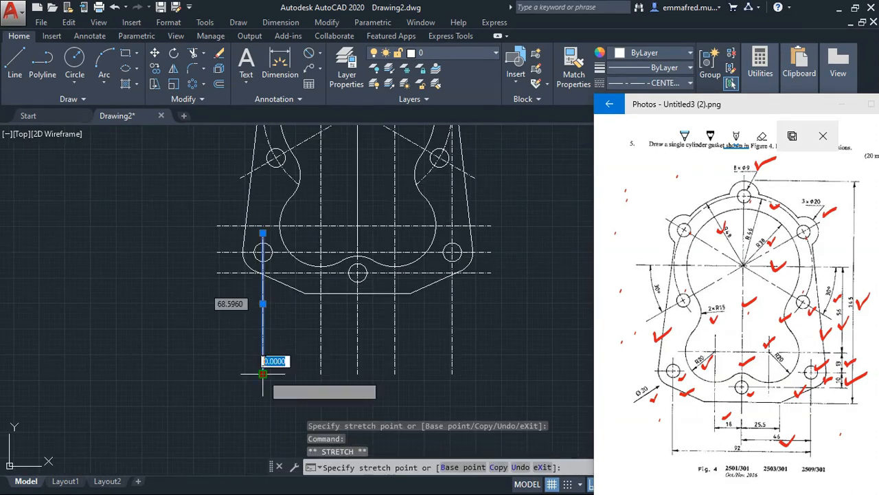
{"action": "left_click", "coordinate": [263, 285]}
{"action": "key", "text": "Escape"}
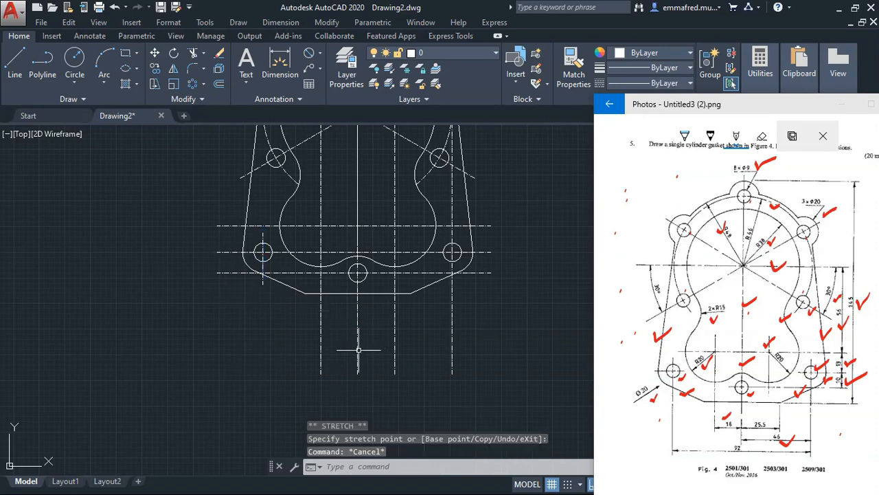
Step: Stretch the lower end of the left R20 lobe's vertical centreline up to just below the gasket's bottom edge
{"action": "left_click", "coordinate": [338, 327]}
{"action": "left_click", "coordinate": [284, 354]}
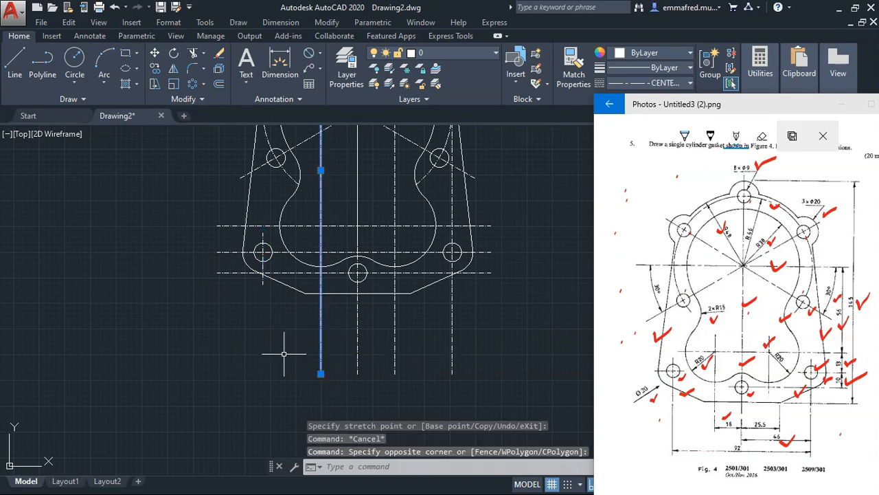
{"action": "left_click", "coordinate": [321, 374]}
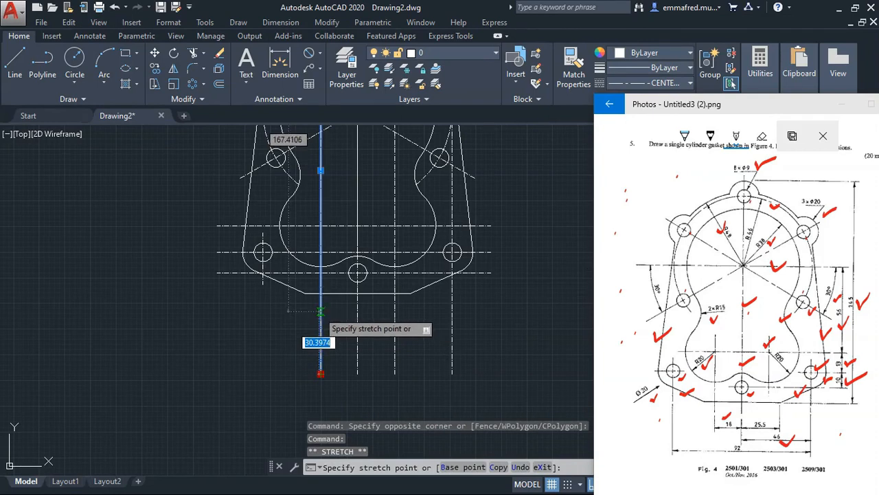
{"action": "left_click", "coordinate": [321, 311]}
{"action": "key", "text": "Escape"}
Step: Stretch the upper end of the left R20 lobe's vertical centreline down to just above the lobe's horizontal centreline
{"action": "scroll", "coordinate": [299, 359], "scroll_direction": "down", "scroll_amount": 2}
{"action": "scroll", "coordinate": [313, 263], "scroll_direction": "up", "scroll_amount": 4}
{"action": "left_click", "coordinate": [331, 271]}
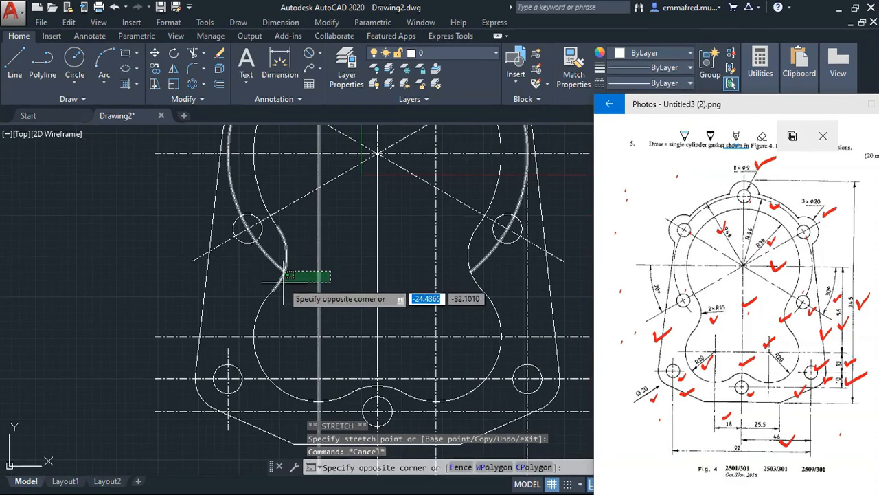
{"action": "key", "text": "Escape"}
{"action": "scroll", "coordinate": [311, 304], "scroll_direction": "down", "scroll_amount": 3}
{"action": "left_click", "coordinate": [312, 166]}
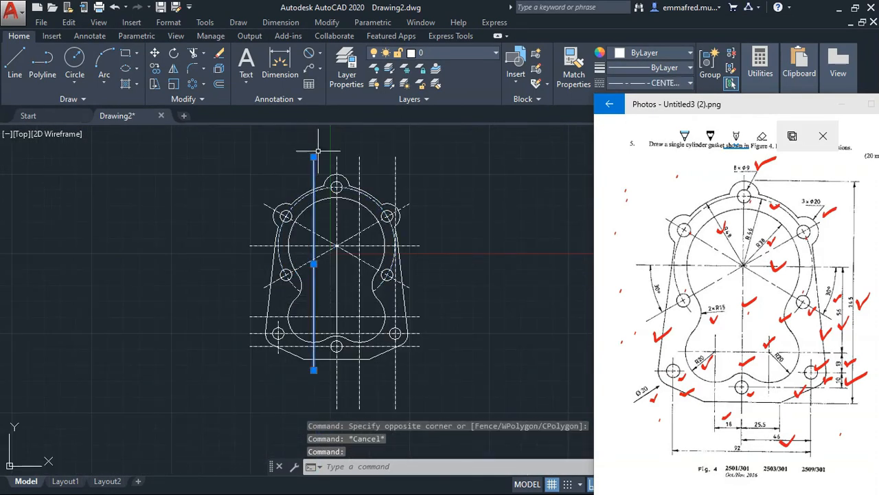
{"action": "left_click", "coordinate": [314, 156]}
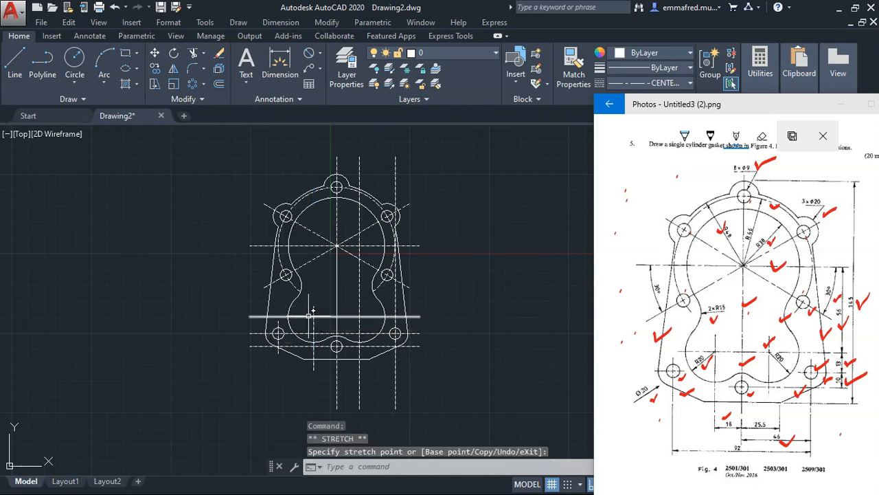
{"action": "key", "text": "Escape"}
Step: Stretch the lower end of the right R20 lobe's vertical centreline up to just below the gasket's bottom edge
{"action": "scroll", "coordinate": [355, 383], "scroll_direction": "up", "scroll_amount": 2}
{"action": "left_click", "coordinate": [383, 384]}
{"action": "left_click", "coordinate": [355, 382]}
{"action": "scroll", "coordinate": [375, 362], "scroll_direction": "down", "scroll_amount": 6}
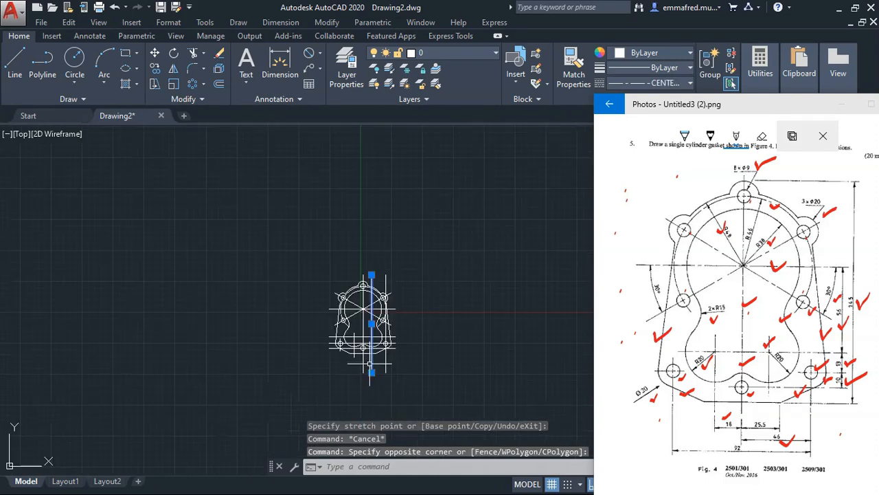
{"action": "left_click", "coordinate": [371, 372]}
{"action": "scroll", "coordinate": [369, 364], "scroll_direction": "up", "scroll_amount": 5}
{"action": "scroll", "coordinate": [373, 353], "scroll_direction": "down", "scroll_amount": 5}
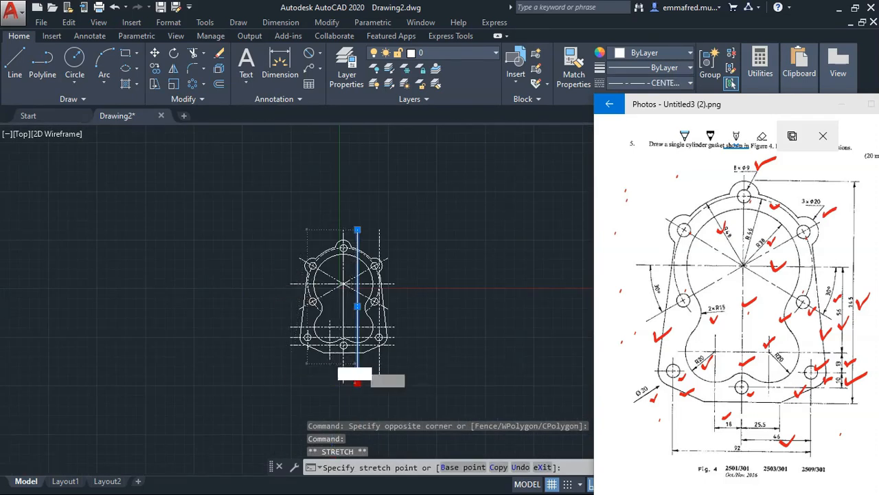
{"action": "scroll", "coordinate": [355, 351], "scroll_direction": "up", "scroll_amount": 4}
{"action": "key", "text": "Escape"}
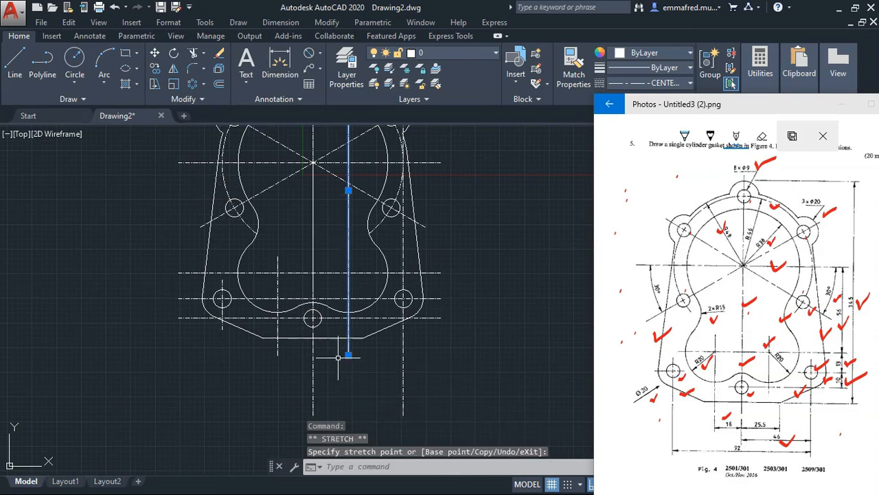
Step: Stretch the upper end of the right R20 lobe's vertical centreline down to match the left lobe's shortened centreline
{"action": "scroll", "coordinate": [348, 264], "scroll_direction": "up", "scroll_amount": 2}
{"action": "left_click", "coordinate": [353, 259]}
{"action": "left_click", "coordinate": [332, 252]}
{"action": "scroll", "coordinate": [330, 300], "scroll_direction": "down", "scroll_amount": 6}
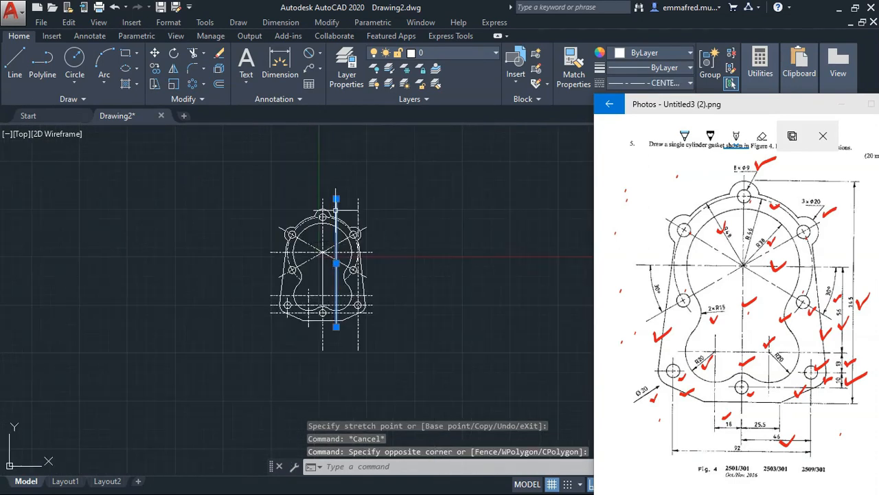
{"action": "left_click", "coordinate": [336, 263]}
{"action": "scroll", "coordinate": [340, 293], "scroll_direction": "up", "scroll_amount": 4}
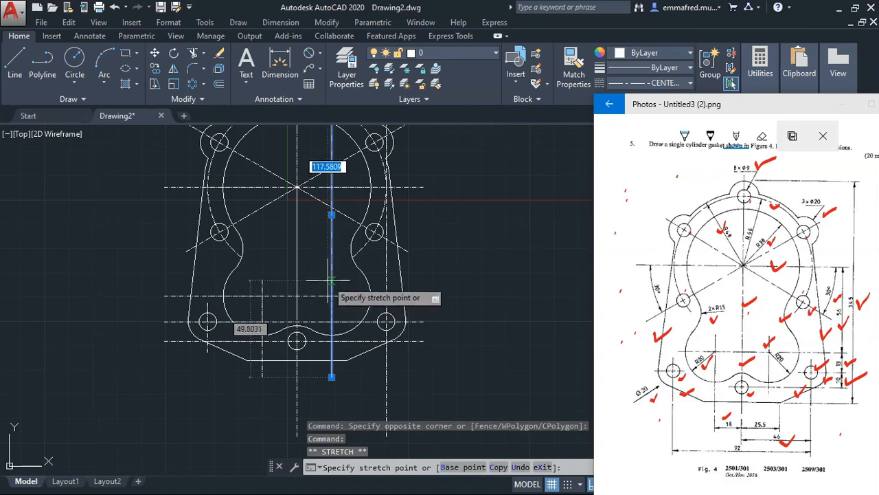
{"action": "key", "text": "Escape"}
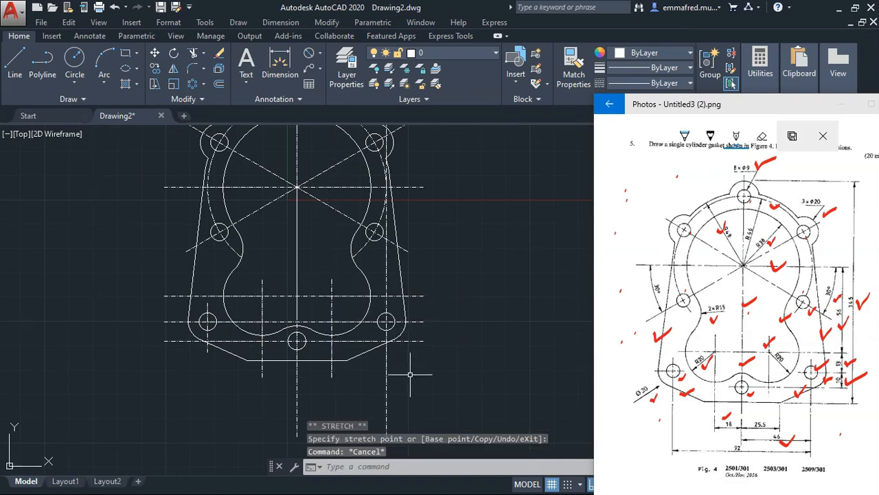
Step: Stretch the lower end of the far-right vertical centreline up to slightly below the lower-right hole
{"action": "left_click", "coordinate": [474, 371]}
{"action": "left_click", "coordinate": [383, 314]}
{"action": "scroll", "coordinate": [381, 316], "scroll_direction": "down", "scroll_amount": 5}
{"action": "scroll", "coordinate": [378, 325], "scroll_direction": "up", "scroll_amount": 3}
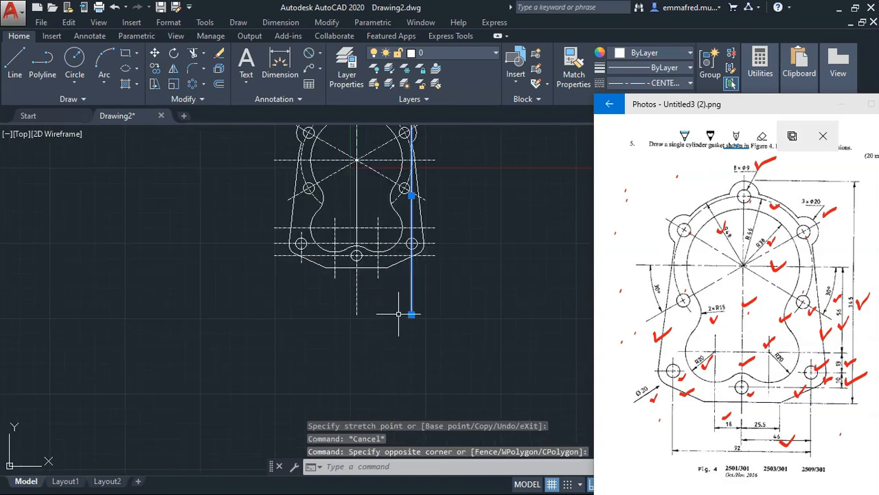
{"action": "left_click", "coordinate": [411, 315]}
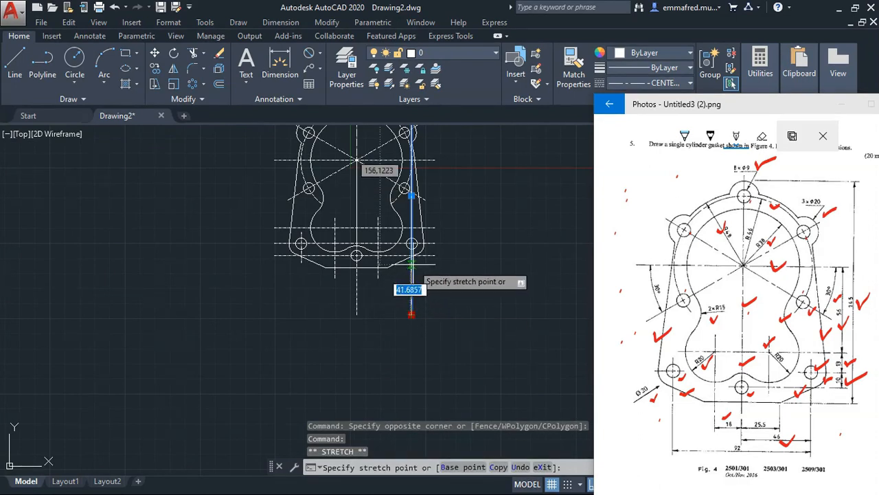
{"action": "key", "text": "Escape"}
Step: Stretch the upper end of the far-right vertical centreline down to slightly above the lower-right hole
{"action": "scroll", "coordinate": [403, 284], "scroll_direction": "down", "scroll_amount": 2}
{"action": "scroll", "coordinate": [412, 242], "scroll_direction": "up", "scroll_amount": 4}
{"action": "scroll", "coordinate": [410, 242], "scroll_direction": "up", "scroll_amount": 3}
{"action": "left_click", "coordinate": [412, 137]}
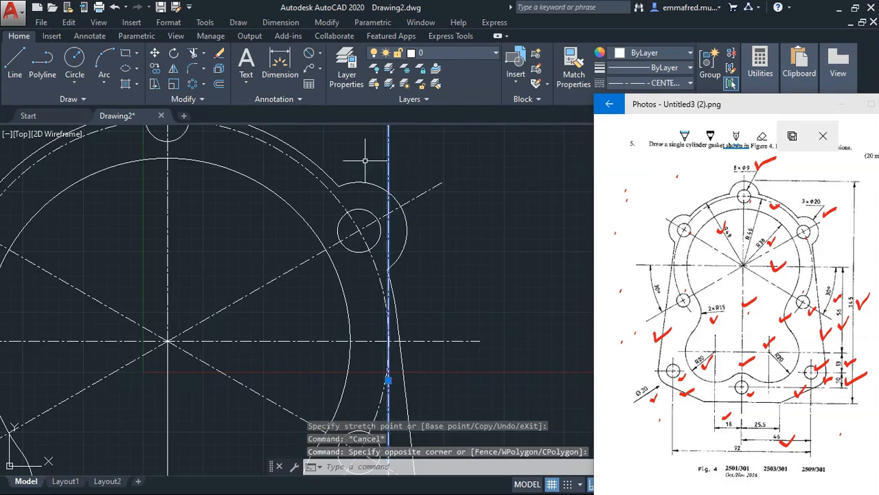
{"action": "left_click", "coordinate": [401, 148]}
{"action": "scroll", "coordinate": [401, 148], "scroll_direction": "down", "scroll_amount": 3}
{"action": "left_click", "coordinate": [378, 136]}
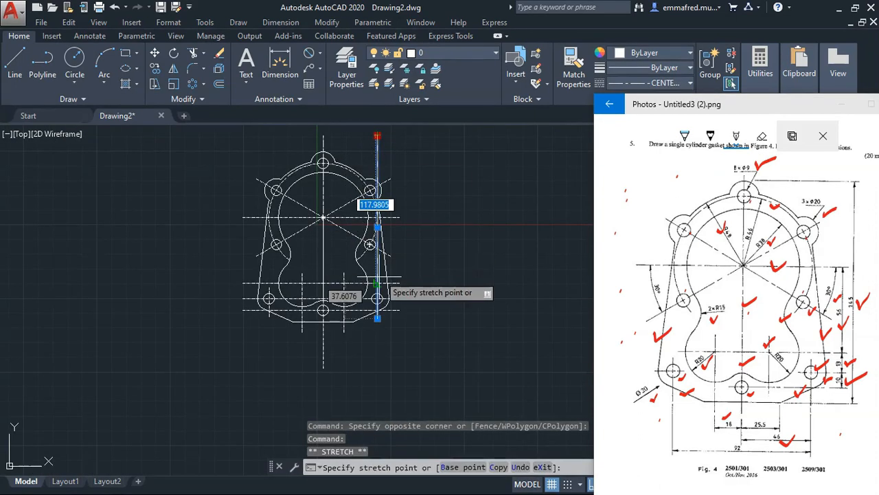
{"action": "scroll", "coordinate": [364, 301], "scroll_direction": "up", "scroll_amount": 4}
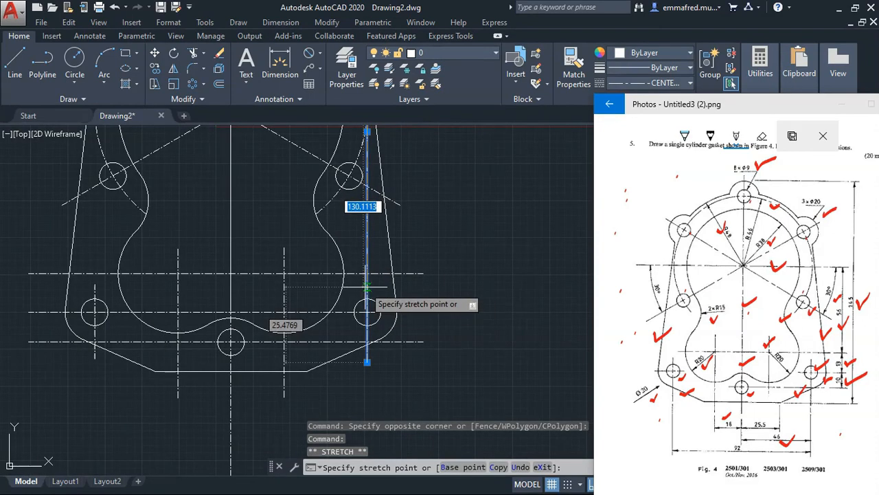
{"action": "key", "text": "Escape"}
{"action": "scroll", "coordinate": [411, 299], "scroll_direction": "down", "scroll_amount": 4}
{"action": "scroll", "coordinate": [391, 270], "scroll_direction": "up", "scroll_amount": 4}
{"action": "scroll", "coordinate": [444, 274], "scroll_direction": "down", "scroll_amount": 4}
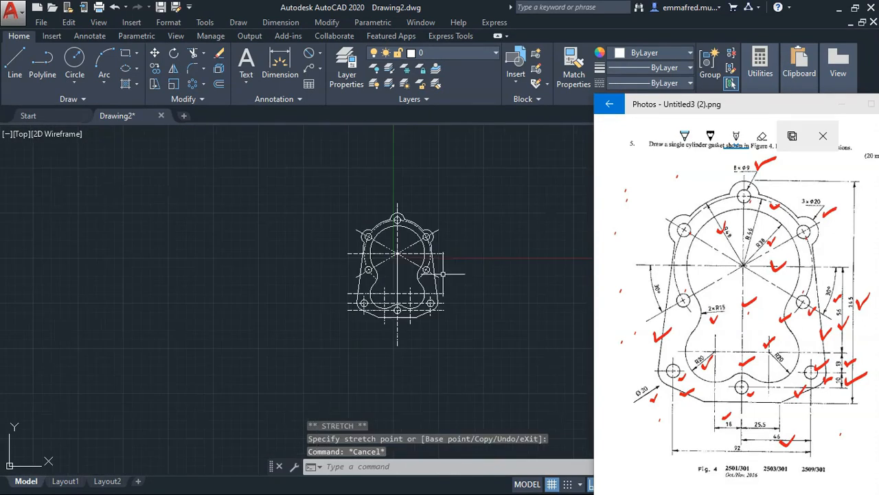
{"action": "scroll", "coordinate": [386, 234], "scroll_direction": "up", "scroll_amount": 2}
{"action": "scroll", "coordinate": [402, 250], "scroll_direction": "down", "scroll_amount": 4}
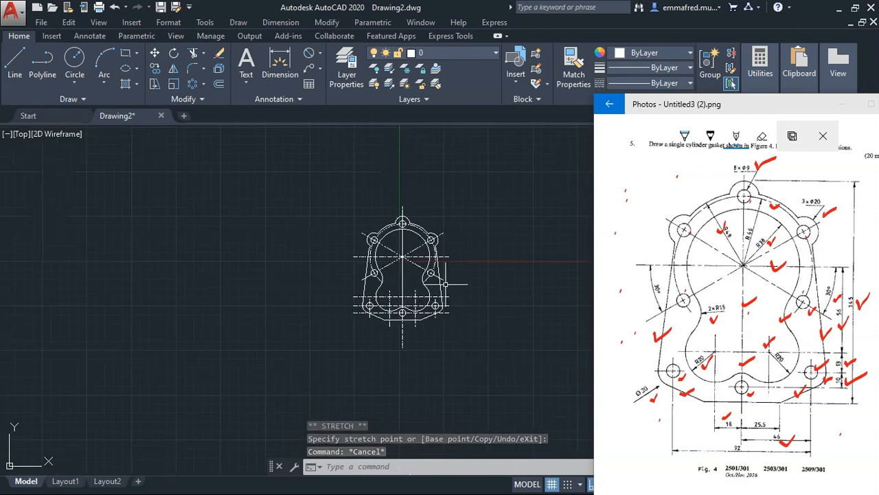
{"action": "scroll", "coordinate": [455, 288], "scroll_direction": "up", "scroll_amount": 2}
{"action": "scroll", "coordinate": [421, 220], "scroll_direction": "up", "scroll_amount": 2}
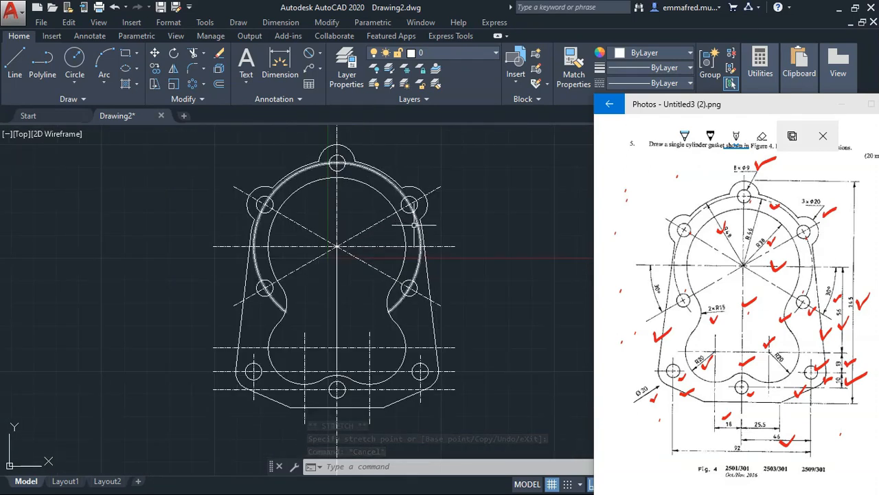
Step: Set the linetype of the overlapping vertical lines on the central axis to CENTER
{"action": "left_click", "coordinate": [360, 304]}
{"action": "left_click", "coordinate": [320, 303]}
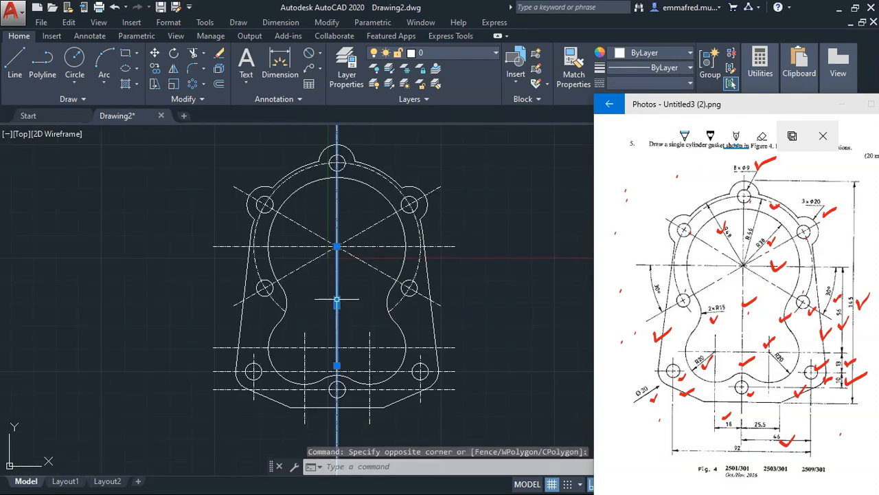
{"action": "left_click", "coordinate": [680, 84]}
{"action": "left_click", "coordinate": [656, 130]}
{"action": "key", "text": "Escape"}
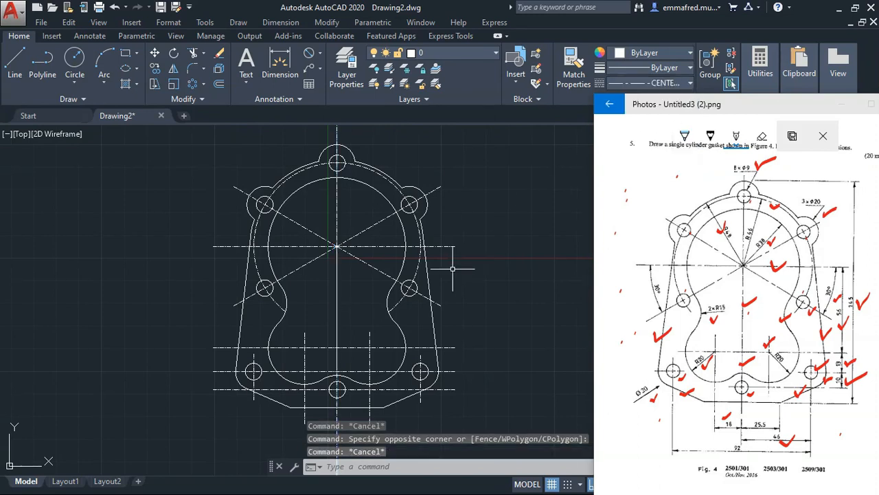
Step: Erase the short duplicate line on the central axis running down from the main circle's centre
{"action": "left_click", "coordinate": [336, 294]}
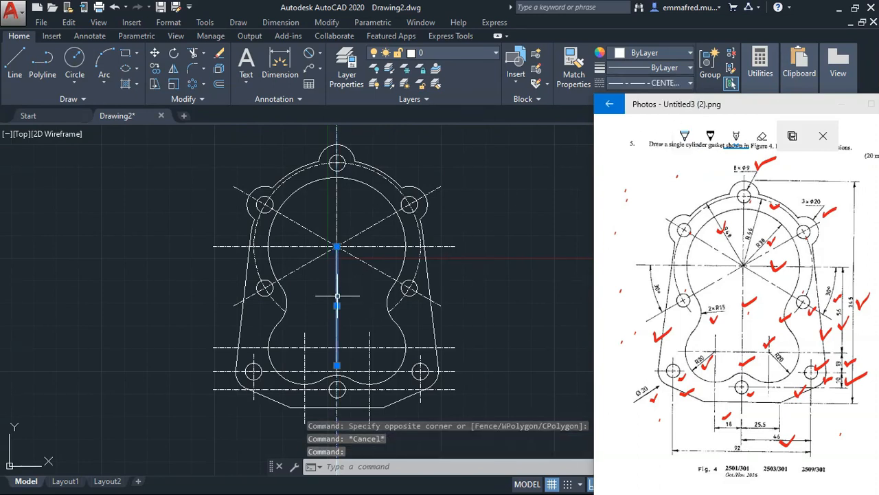
{"action": "key", "text": "Delete"}
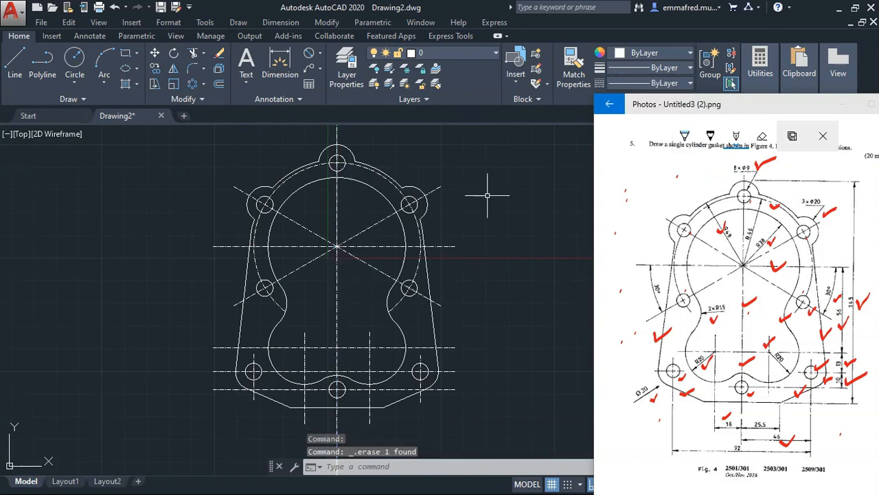
{"action": "scroll", "coordinate": [478, 251], "scroll_direction": "down", "scroll_amount": 2}
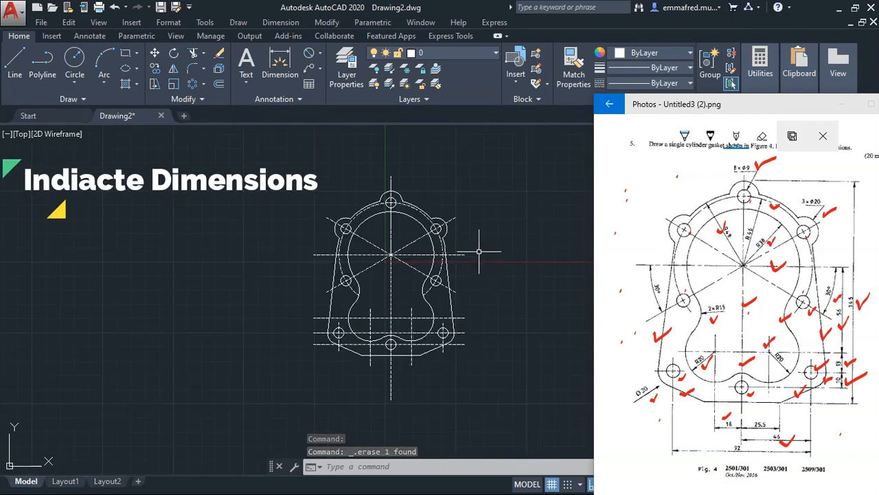
{"action": "scroll", "coordinate": [482, 251], "scroll_direction": "up", "scroll_amount": 2}
{"action": "scroll", "coordinate": [476, 244], "scroll_direction": "down", "scroll_amount": 2}
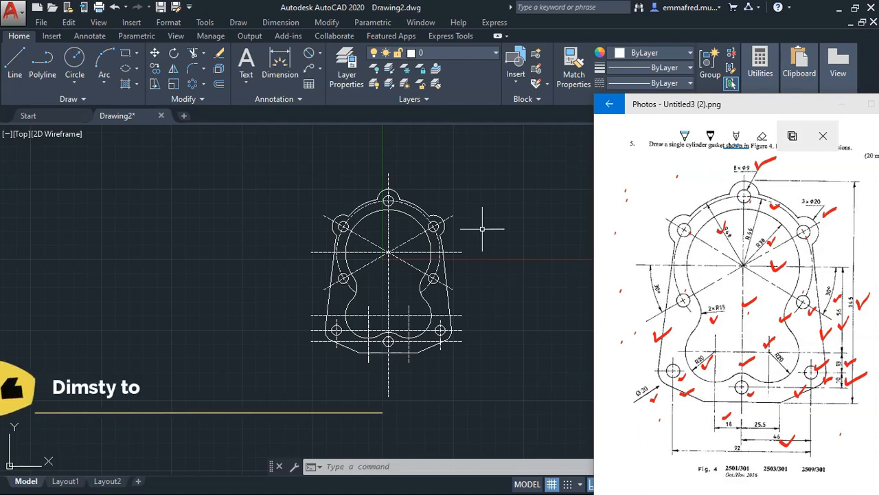
{"action": "type", "text": "i"}
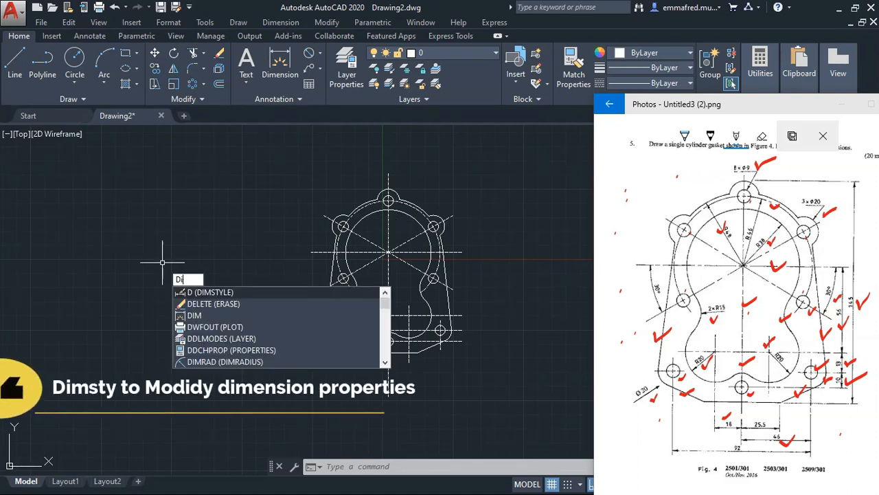
{"action": "key", "text": "Return"}
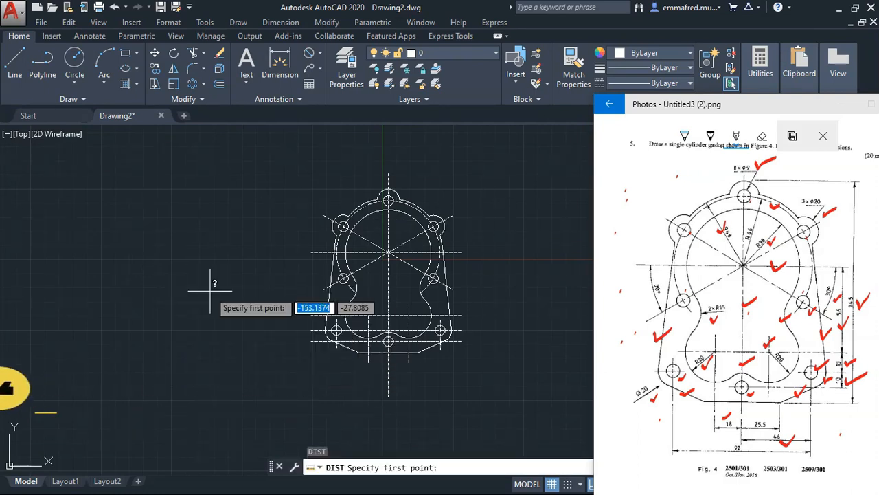
{"action": "key", "text": "Escape"}
Step: Open the Standard dimension style for modification from the Dimension Style Manager
{"action": "type", "text": "dim"}
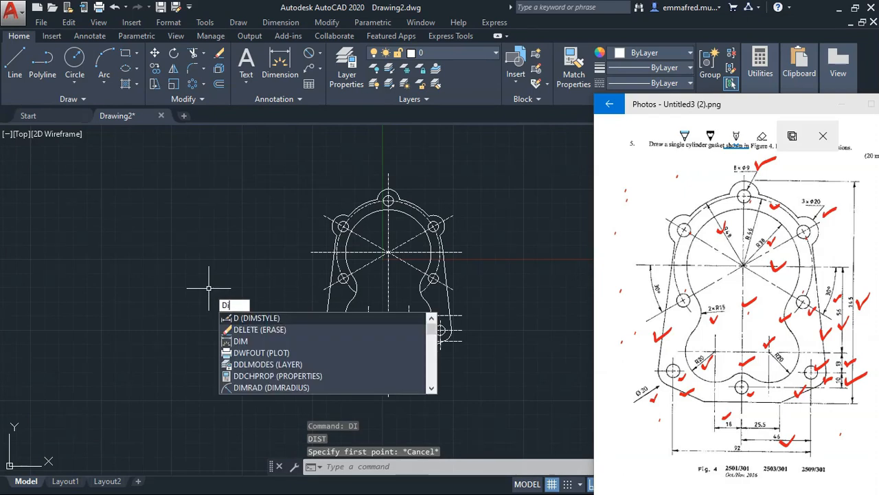
{"action": "key", "text": "Escape"}
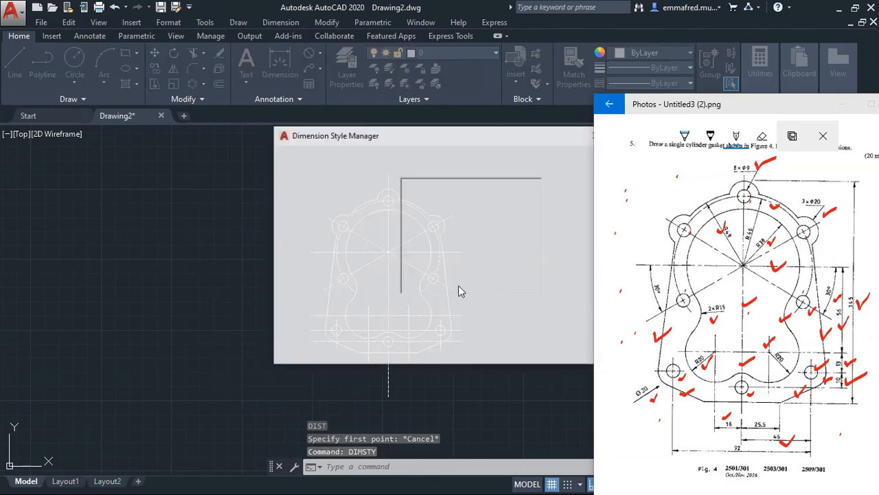
{"action": "left_click_drag", "start_coordinate": [482, 140], "coordinate": [226, 186]}
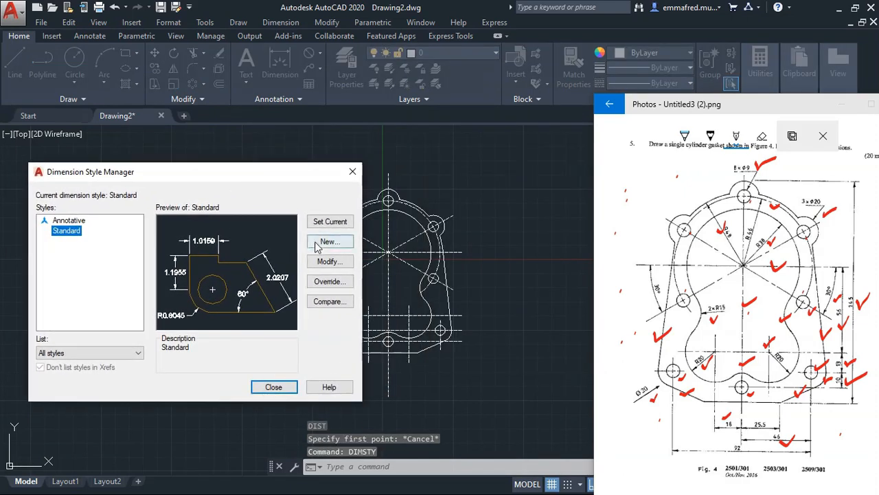
{"action": "left_click", "coordinate": [327, 261]}
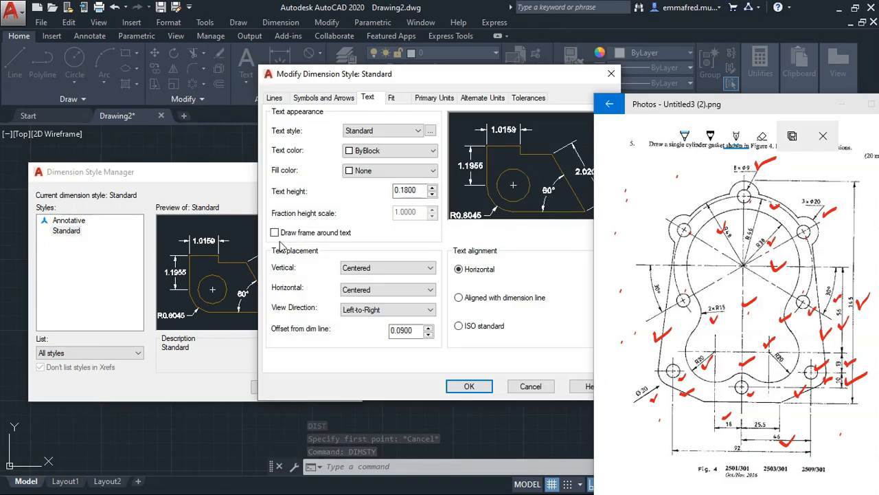
{"action": "left_click_drag", "start_coordinate": [492, 77], "coordinate": [393, 87]}
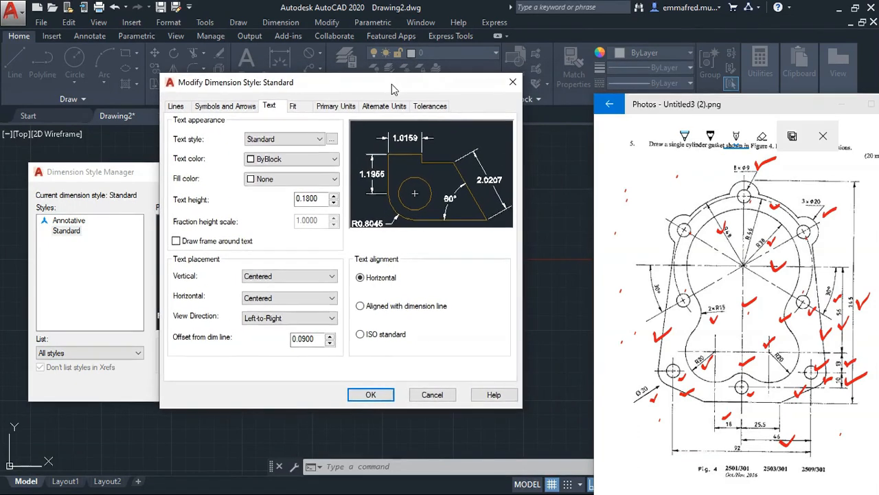
{"action": "left_click", "coordinate": [176, 109]}
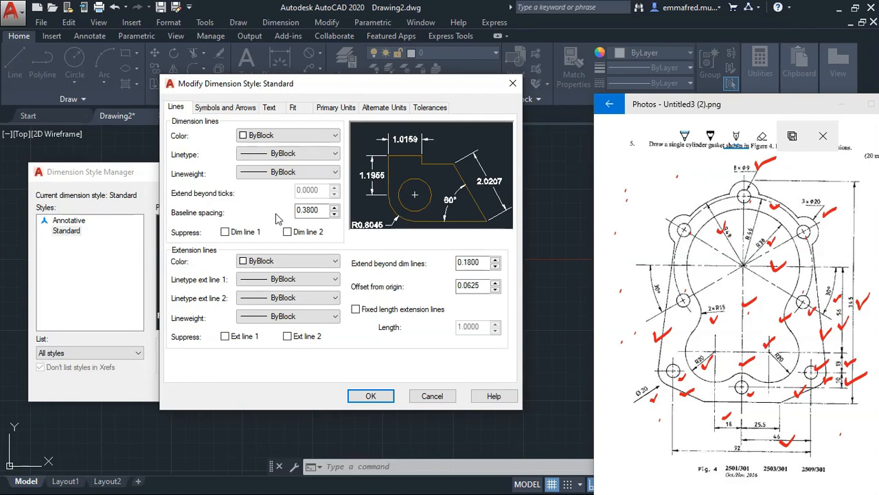
Step: Set the Standard dimension style's arrow size to 1.5 and its text height to 3.5
{"action": "left_click", "coordinate": [233, 108]}
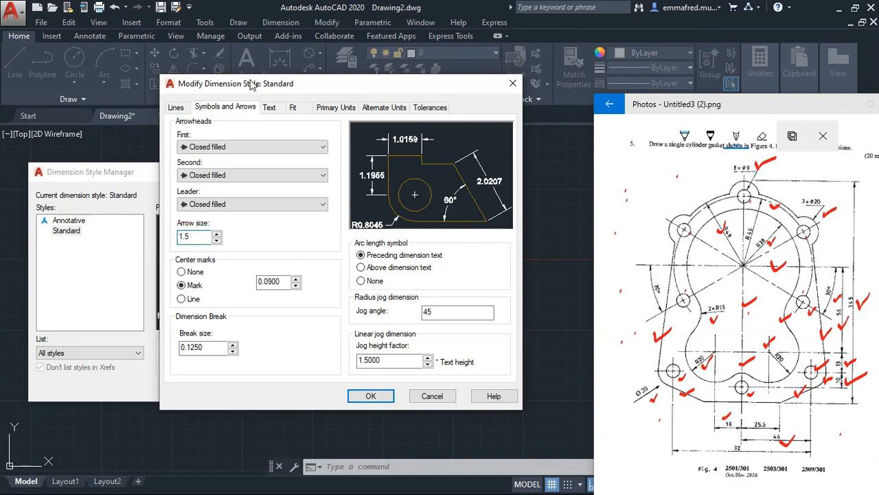
{"action": "left_click", "coordinate": [275, 110]}
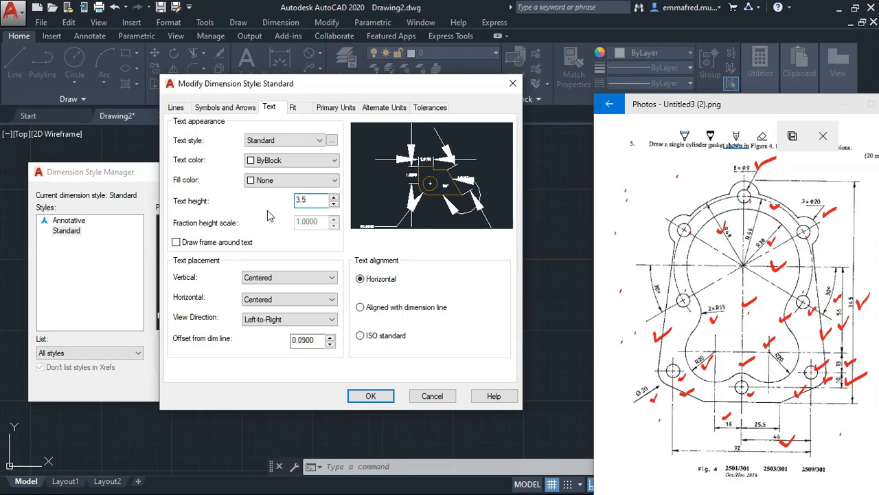
Step: Set the Standard dimension style's linear precision to one decimal place (0.0)
{"action": "left_click", "coordinate": [301, 110]}
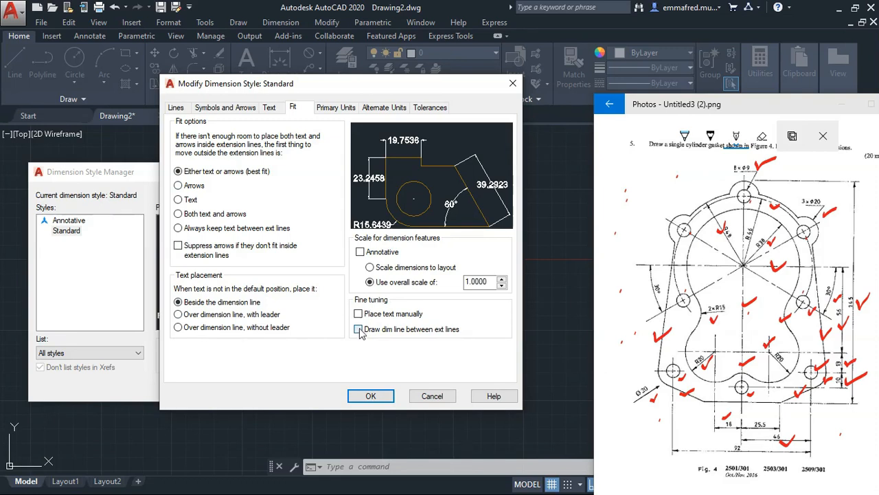
{"action": "left_click", "coordinate": [328, 109]}
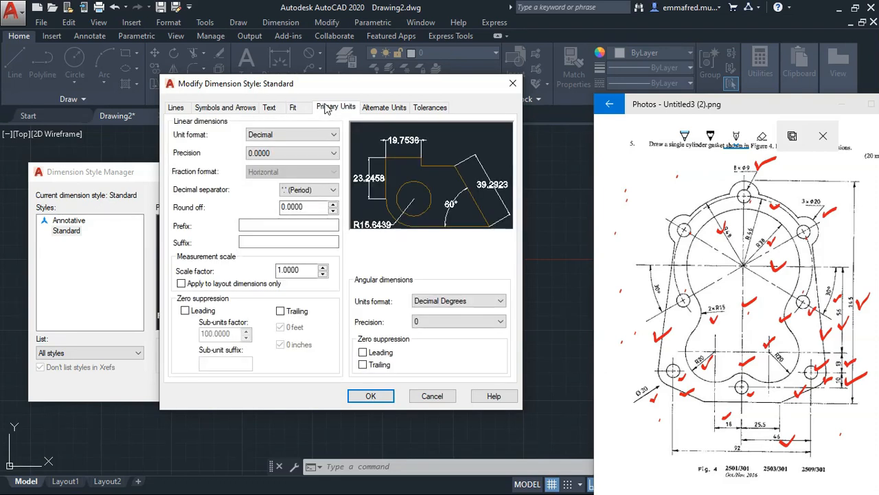
{"action": "left_click", "coordinate": [305, 153]}
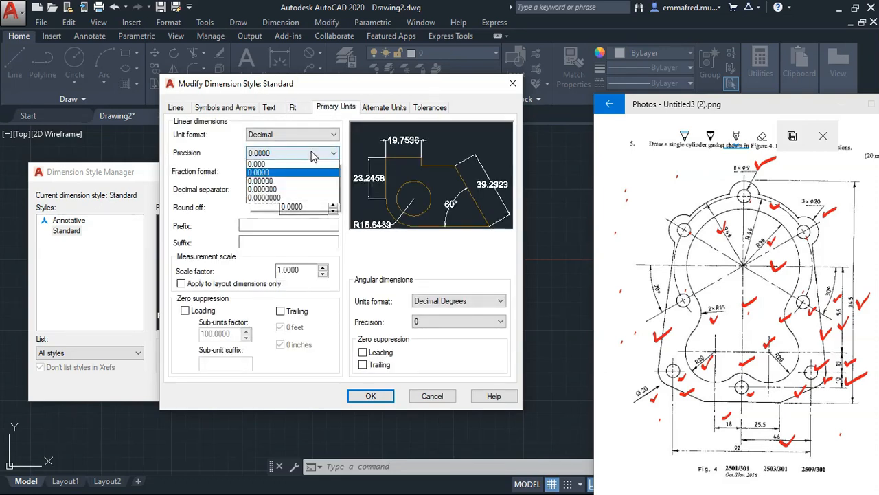
{"action": "left_click", "coordinate": [276, 177]}
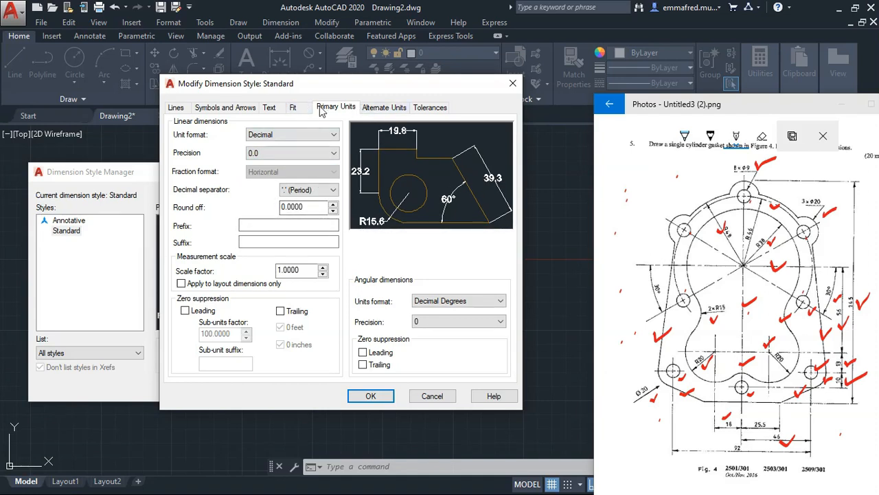
Step: Set the Standard dimension style's text alignment to ISO standard, then save the style changes and leave the Dimension Style Manager
{"action": "left_click", "coordinate": [270, 108]}
{"action": "left_click", "coordinate": [380, 339]}
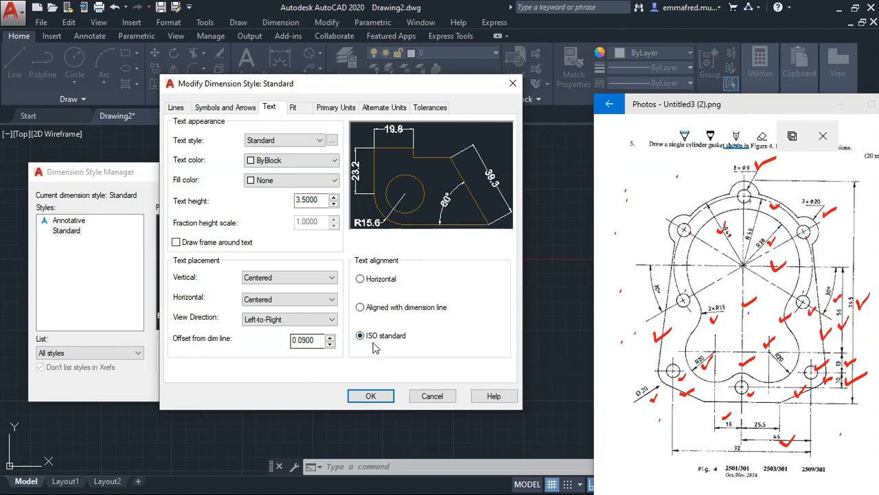
{"action": "left_click", "coordinate": [371, 397]}
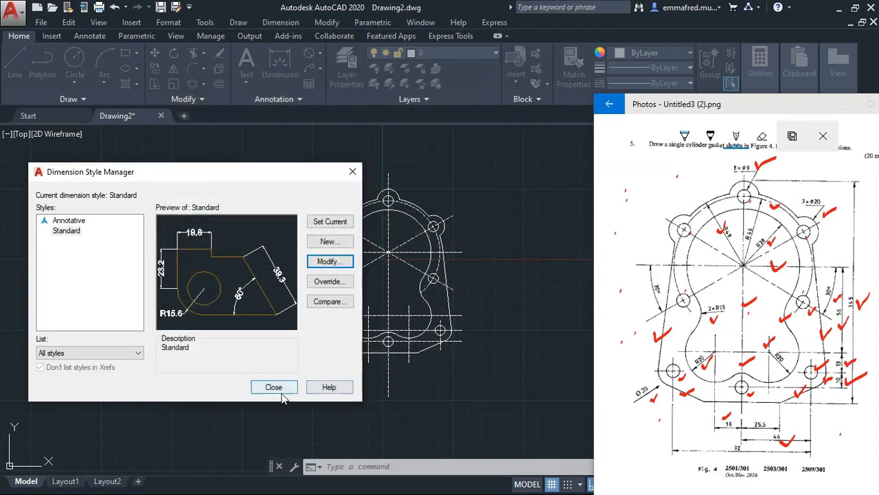
{"action": "left_click", "coordinate": [274, 388]}
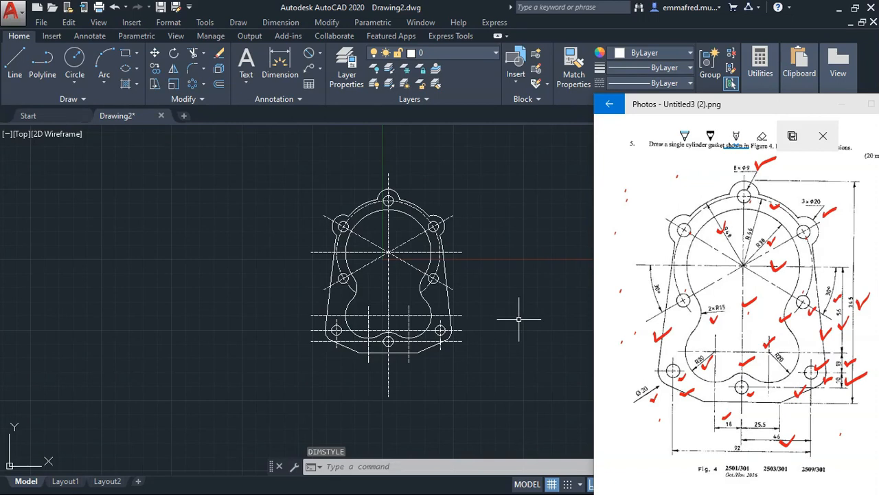
Step: Add a vertical linear dimension between the right ends of the bottom-hole centreline and the lower side holes' centreline
{"action": "left_click", "coordinate": [320, 54]}
{"action": "left_click", "coordinate": [326, 72]}
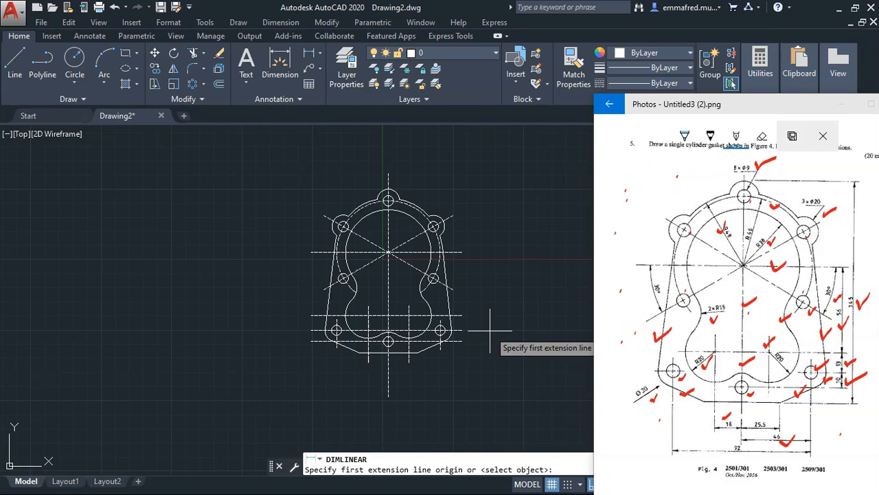
{"action": "scroll", "coordinate": [490, 330], "scroll_direction": "up", "scroll_amount": 2}
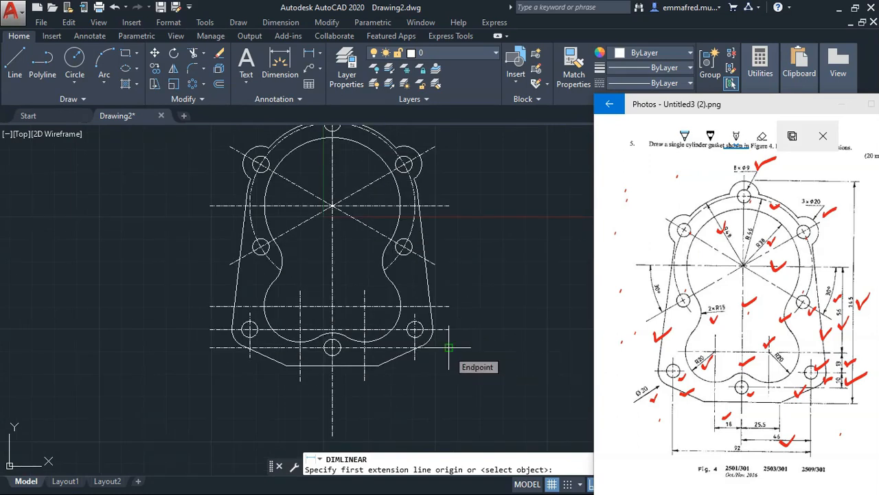
{"action": "left_click", "coordinate": [449, 348]}
{"action": "left_click", "coordinate": [448, 330]}
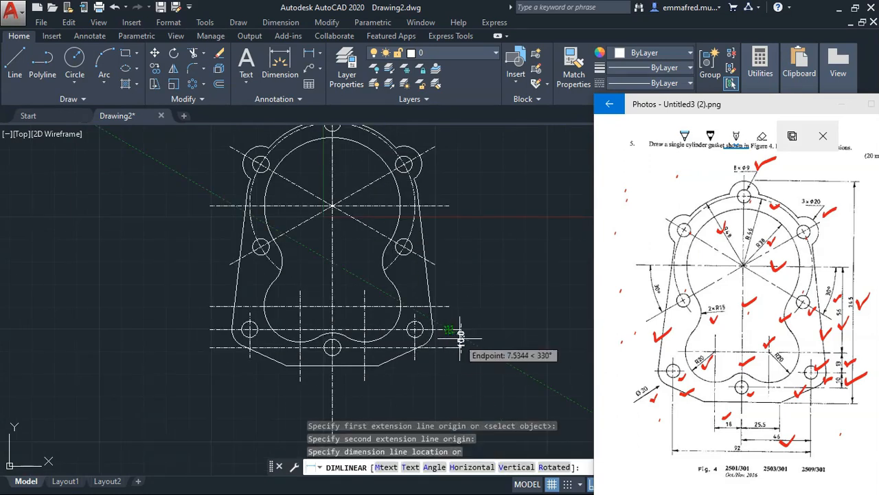
{"action": "scroll", "coordinate": [461, 337], "scroll_direction": "up", "scroll_amount": 2}
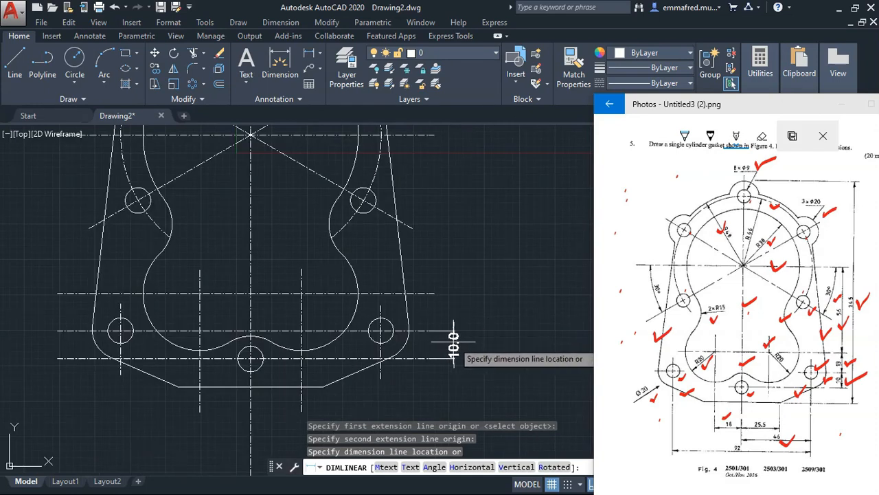
{"action": "left_click", "coordinate": [447, 339]}
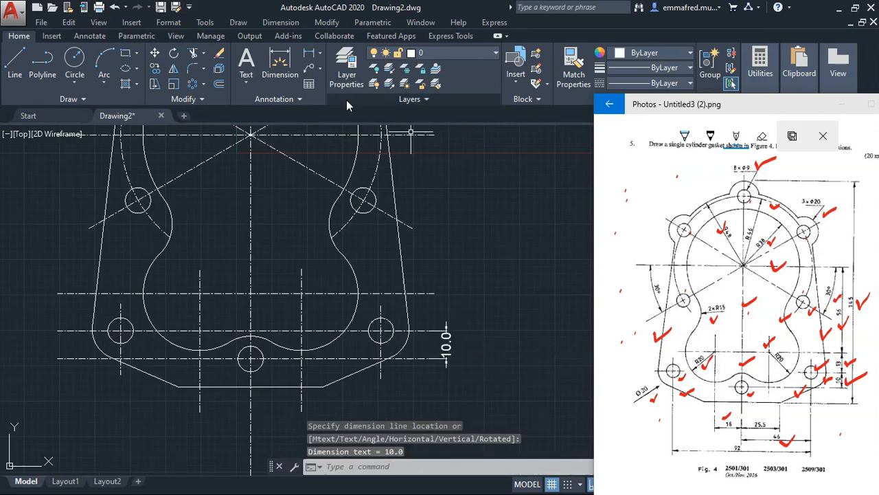
Step: Continue the vertical dimension chain up to the lower lobes' horizontal centreline and on to the main circle's horizontal centreline
{"action": "left_click", "coordinate": [90, 36]}
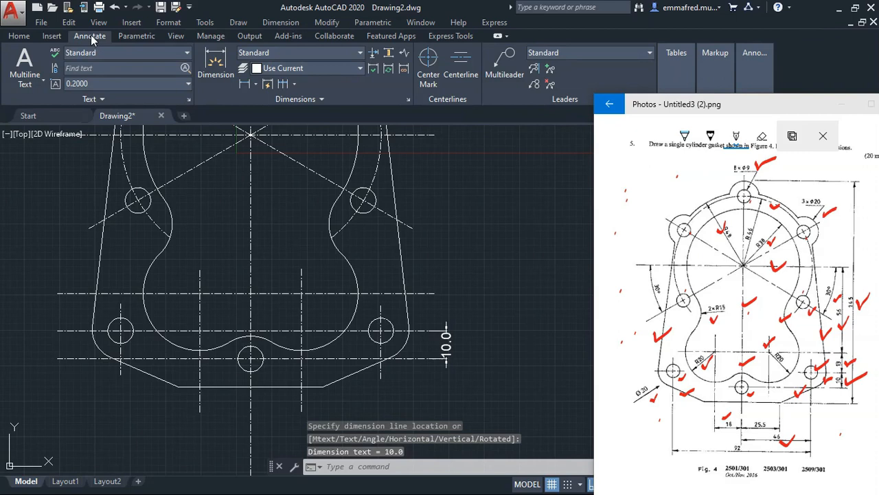
{"action": "left_click", "coordinate": [282, 85]}
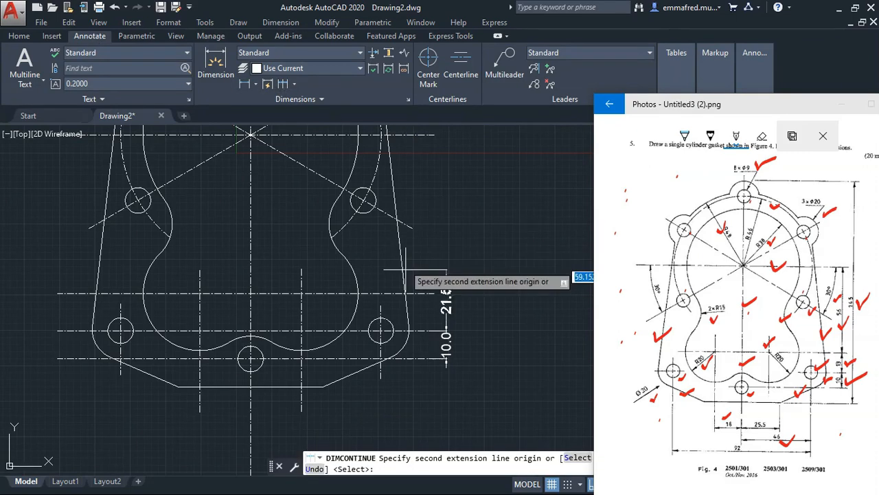
{"action": "left_click", "coordinate": [434, 293]}
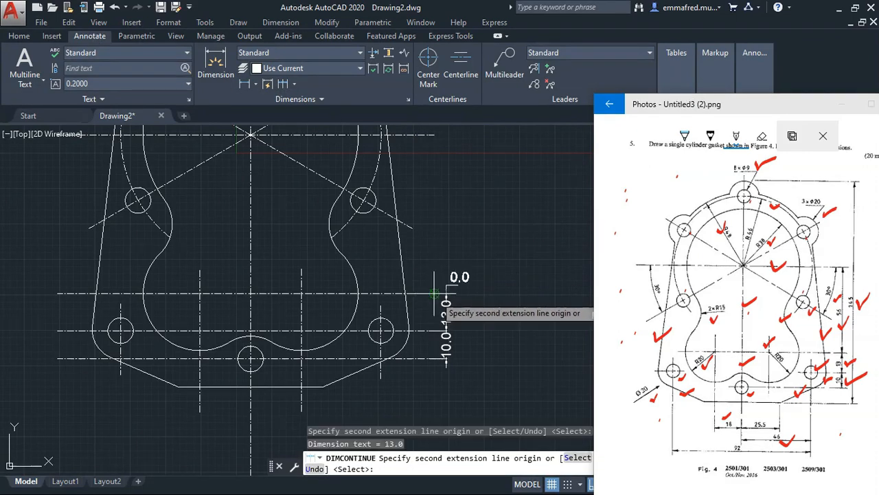
{"action": "left_click", "coordinate": [433, 134]}
{"action": "scroll", "coordinate": [433, 247], "scroll_direction": "up", "scroll_amount": 4}
{"action": "scroll", "coordinate": [431, 234], "scroll_direction": "down", "scroll_amount": 10}
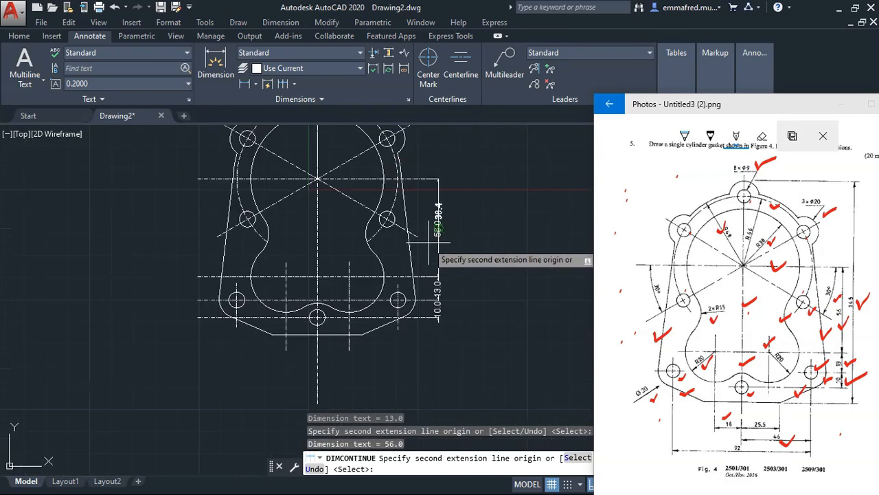
{"action": "scroll", "coordinate": [430, 227], "scroll_direction": "up", "scroll_amount": 4}
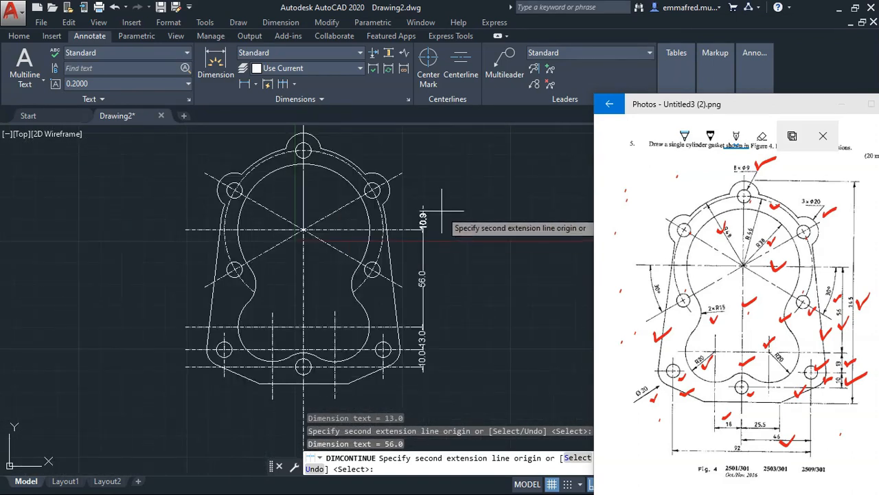
{"action": "right_click", "coordinate": [439, 190]}
{"action": "left_click", "coordinate": [439, 296]}
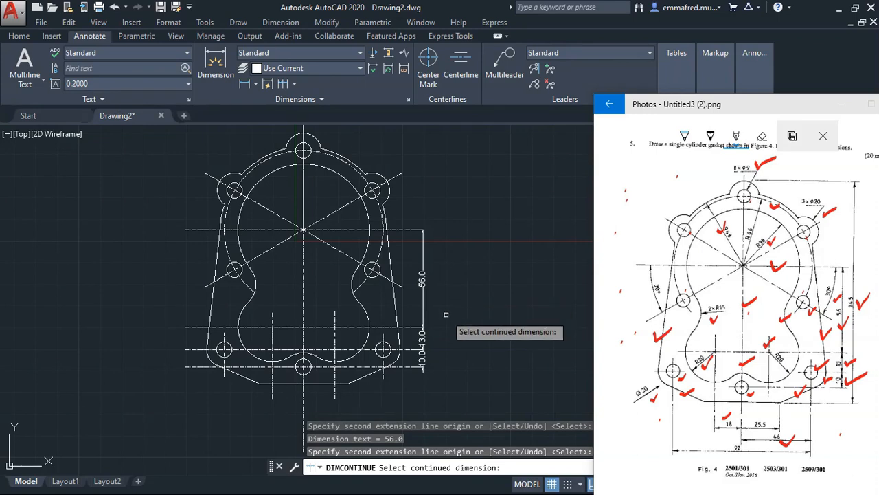
{"action": "key", "text": "Escape"}
{"action": "key", "text": "Escape"}
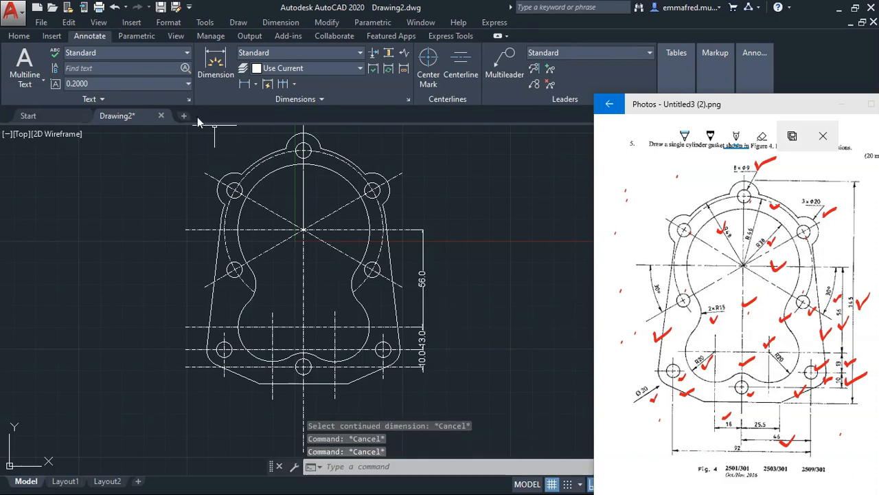
{"action": "scroll", "coordinate": [365, 156], "scroll_direction": "down", "scroll_amount": 2}
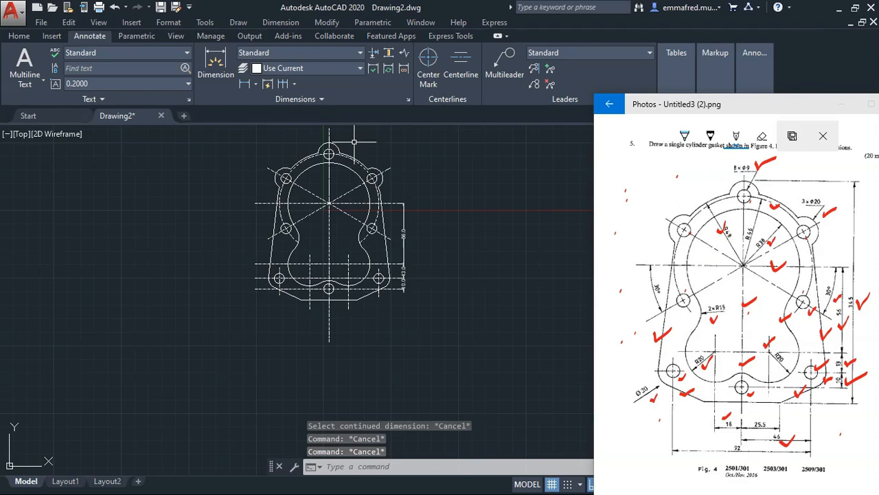
{"action": "type", "text": "D"}
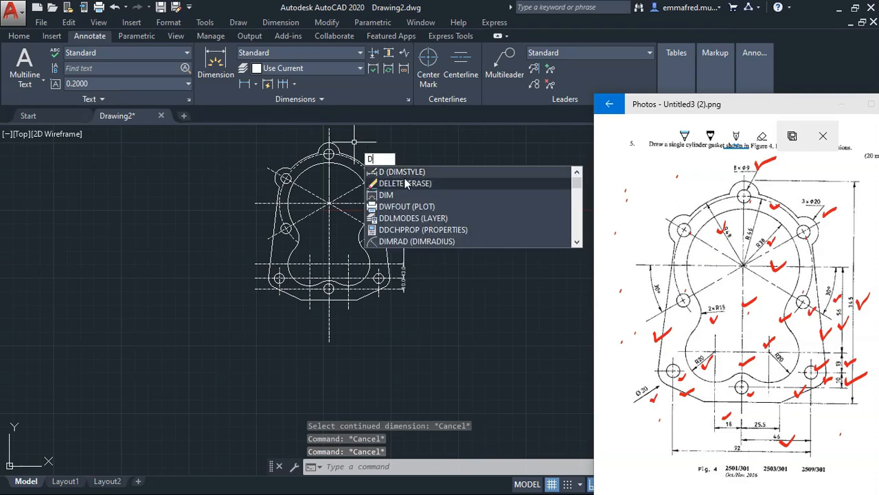
{"action": "key", "text": "Escape"}
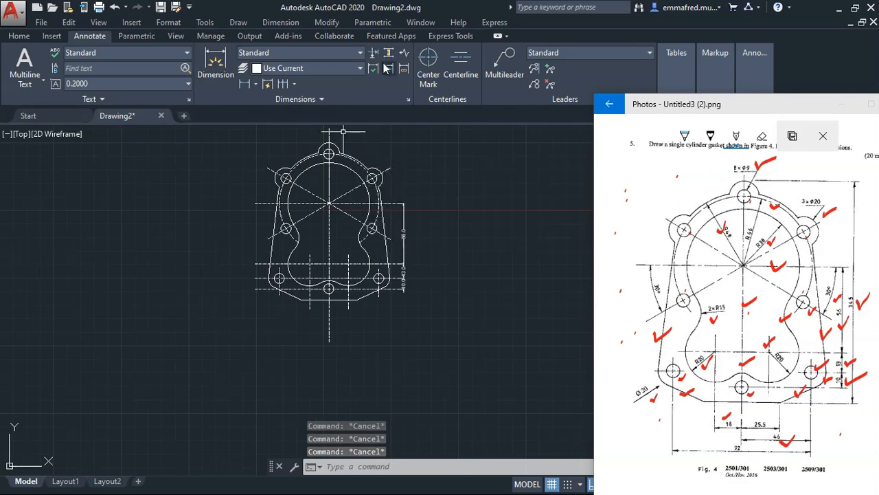
{"action": "left_click", "coordinate": [349, 53]}
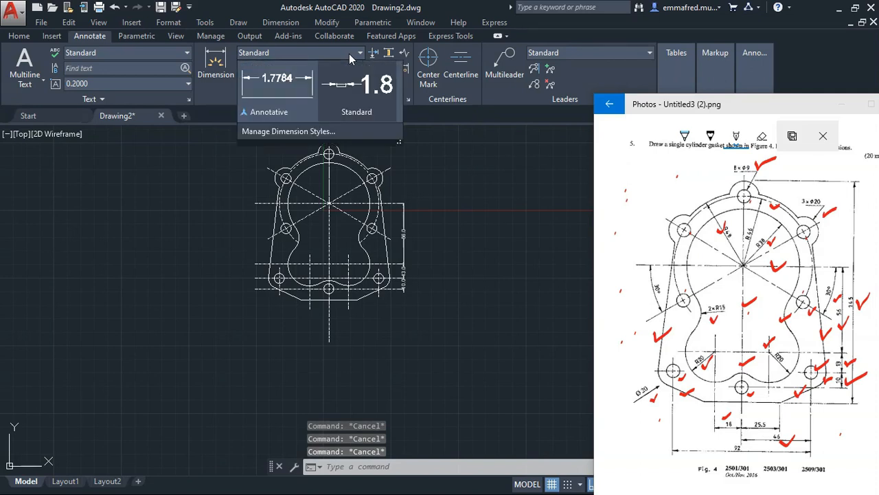
{"action": "left_click", "coordinate": [349, 54]}
Step: Add a vertical linear dimension for the gasket's overall height, from the bottom edge's right corner to the top of the upper lug, outside the existing chain
{"action": "left_click", "coordinate": [21, 37]}
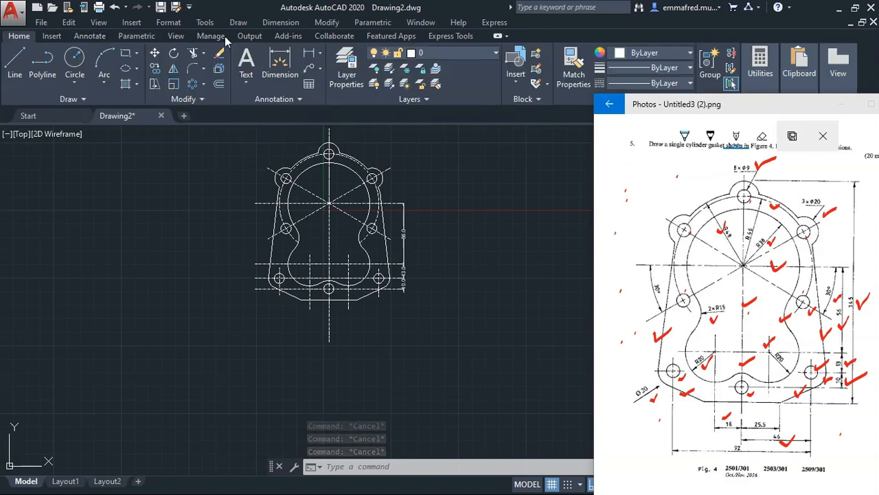
{"action": "left_click", "coordinate": [320, 54]}
{"action": "left_click", "coordinate": [330, 74]}
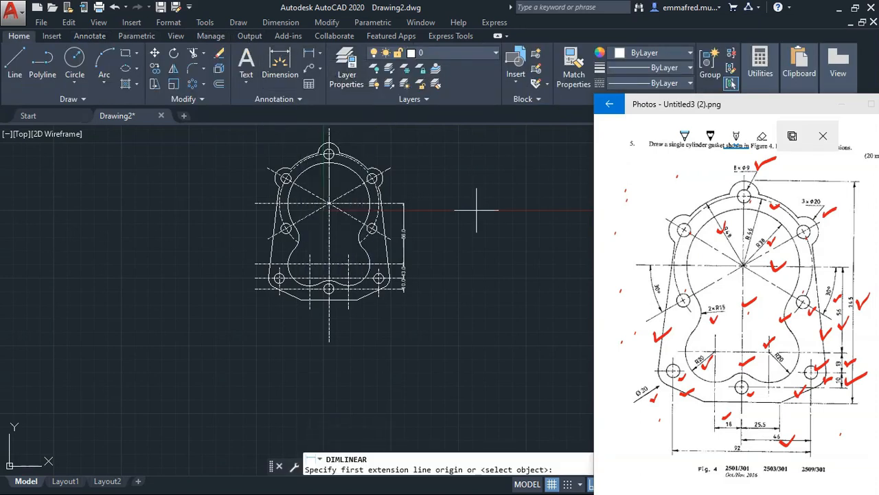
{"action": "left_click", "coordinate": [356, 300]}
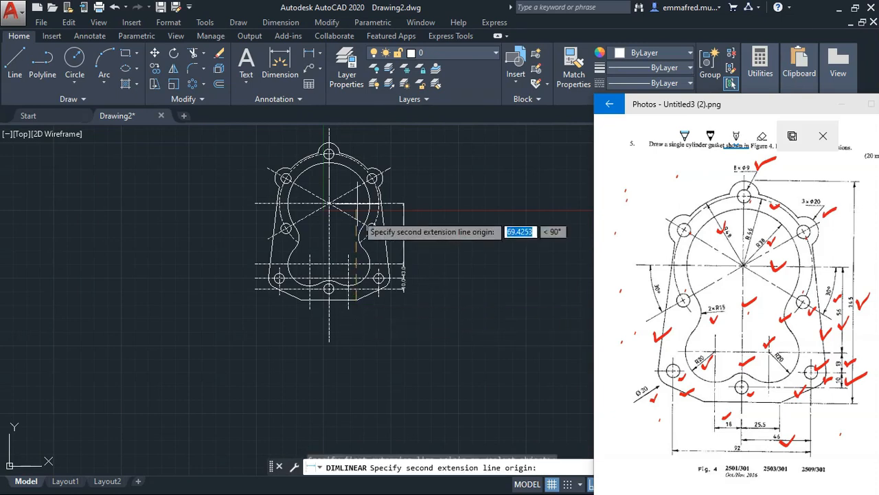
{"action": "left_click", "coordinate": [329, 143]}
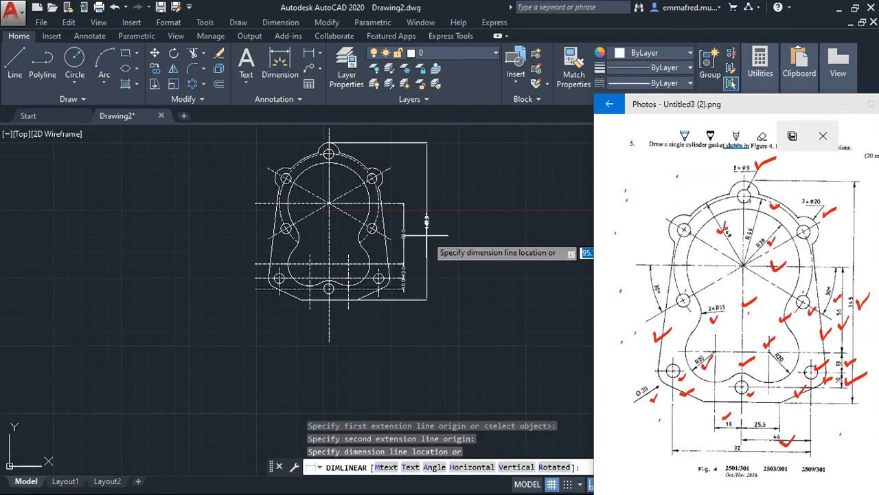
{"action": "left_click", "coordinate": [417, 242]}
{"action": "scroll", "coordinate": [405, 227], "scroll_direction": "up", "scroll_amount": 4}
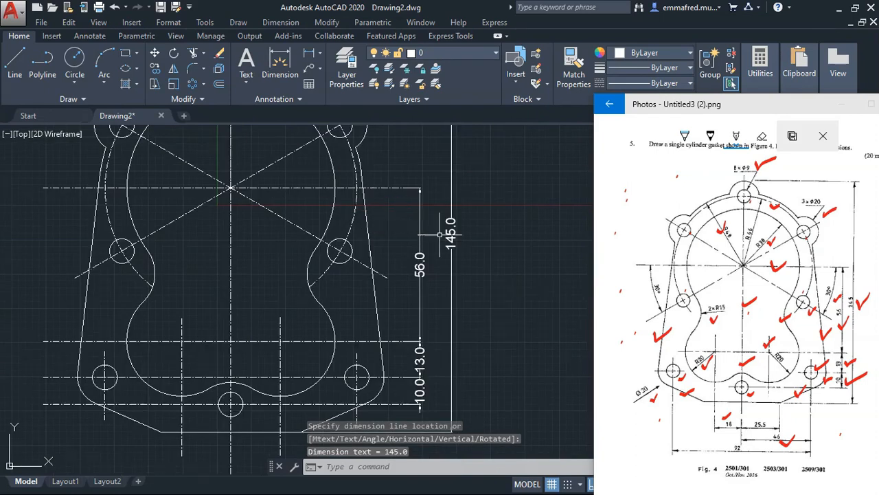
{"action": "scroll", "coordinate": [412, 219], "scroll_direction": "down", "scroll_amount": 3}
Step: Add a radius dimension to the large inner circular arc, with its text outside the outline at the upper left
{"action": "scroll", "coordinate": [415, 206], "scroll_direction": "up", "scroll_amount": 2}
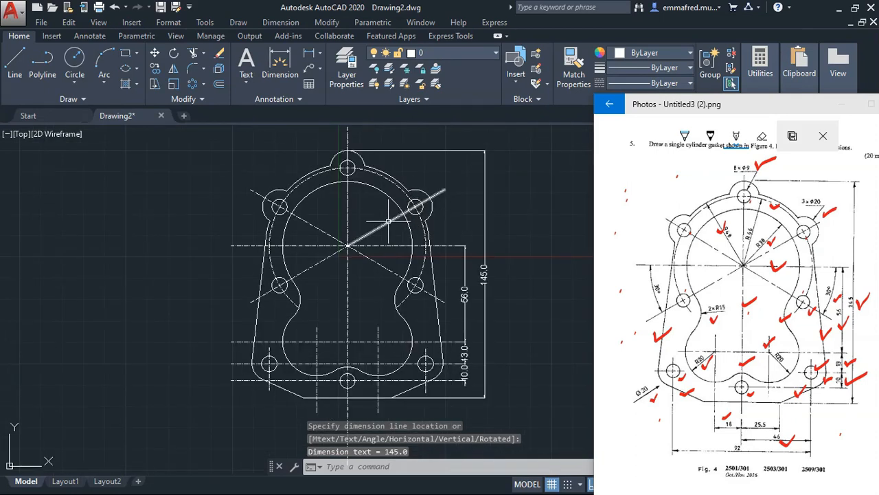
{"action": "left_click", "coordinate": [317, 55]}
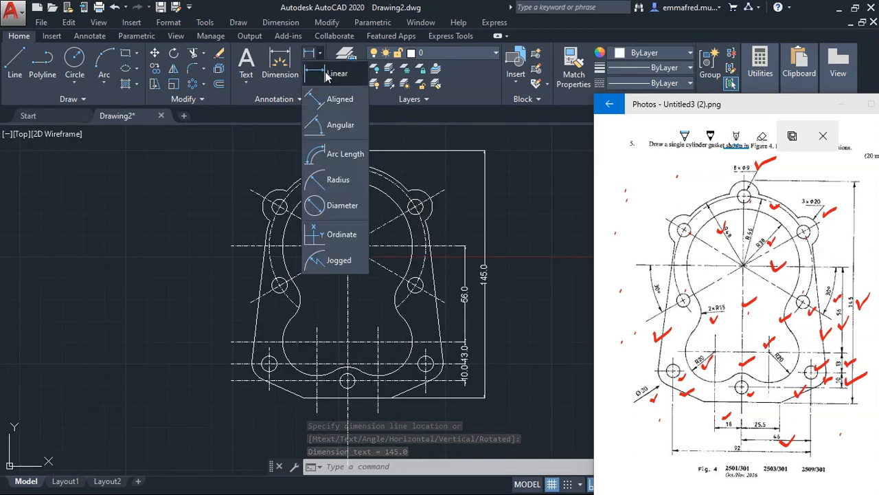
{"action": "left_click", "coordinate": [335, 179]}
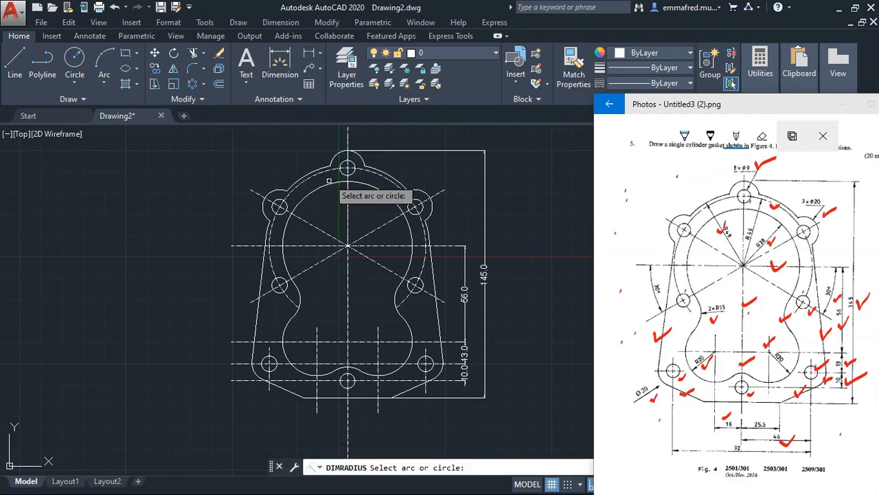
{"action": "left_click", "coordinate": [314, 193]}
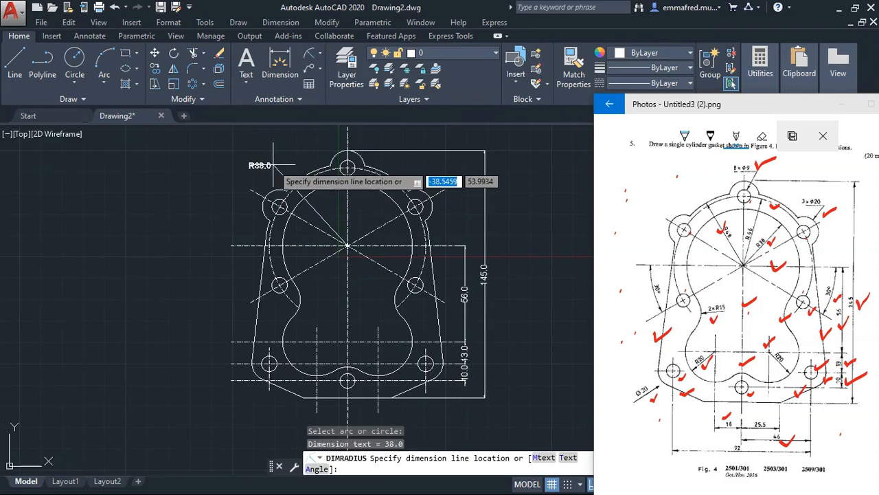
{"action": "left_click", "coordinate": [292, 160]}
Step: Add a radius dimension to the outer contour arc between the top and upper-left lugs, with its text above the inner arc's radius dimension
{"action": "scroll", "coordinate": [293, 158], "scroll_direction": "up", "scroll_amount": 4}
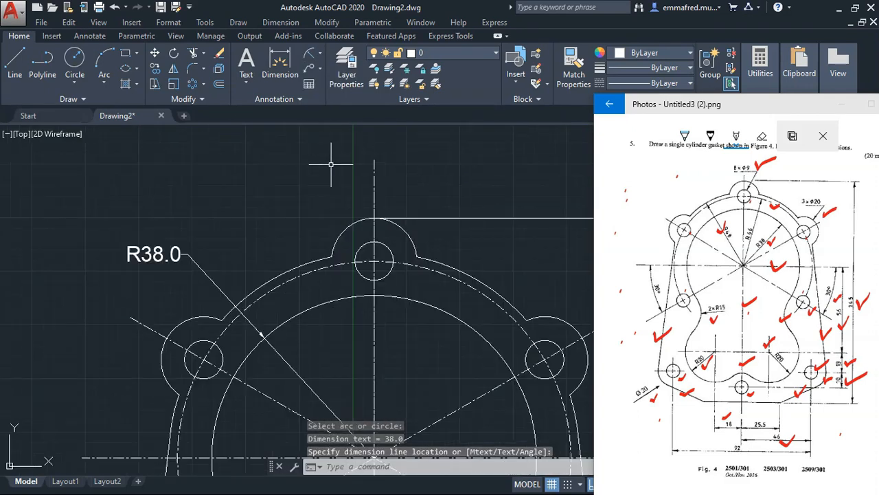
{"action": "scroll", "coordinate": [286, 263], "scroll_direction": "up", "scroll_amount": 2}
{"action": "key", "text": "Return"}
{"action": "left_click", "coordinate": [289, 270]}
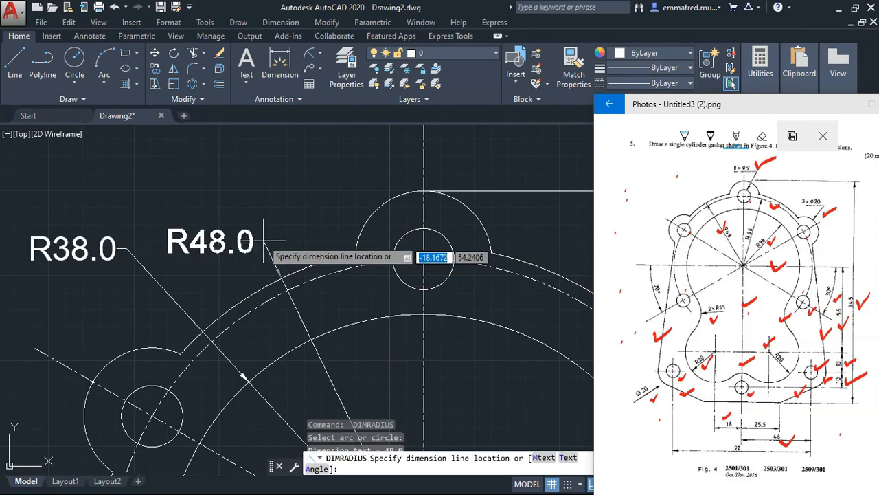
{"action": "left_click", "coordinate": [323, 186]}
Step: Add a radius dimension to the lower-left lobe of the inner opening, with its text inside the lobe
{"action": "scroll", "coordinate": [323, 186], "scroll_direction": "down", "scroll_amount": 2}
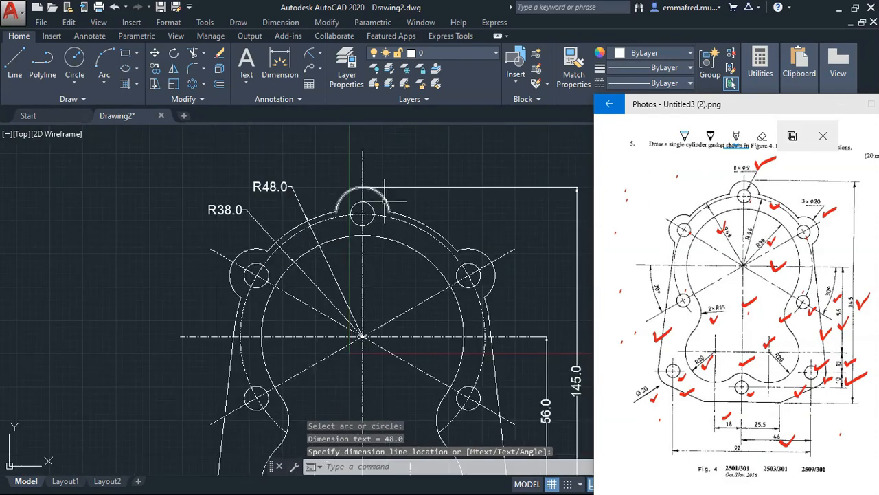
{"action": "scroll", "coordinate": [458, 228], "scroll_direction": "up", "scroll_amount": 2}
{"action": "scroll", "coordinate": [458, 227], "scroll_direction": "down", "scroll_amount": 3}
{"action": "scroll", "coordinate": [298, 332], "scroll_direction": "up", "scroll_amount": 3}
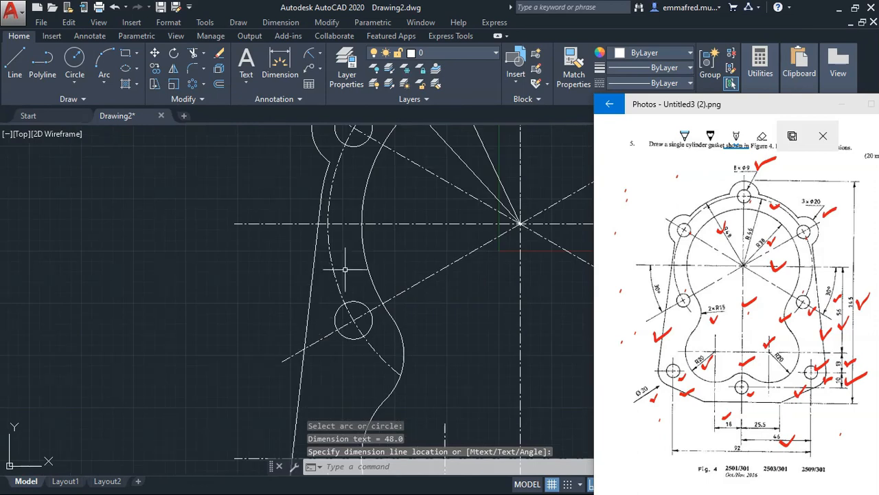
{"action": "scroll", "coordinate": [341, 334], "scroll_direction": "down", "scroll_amount": 3}
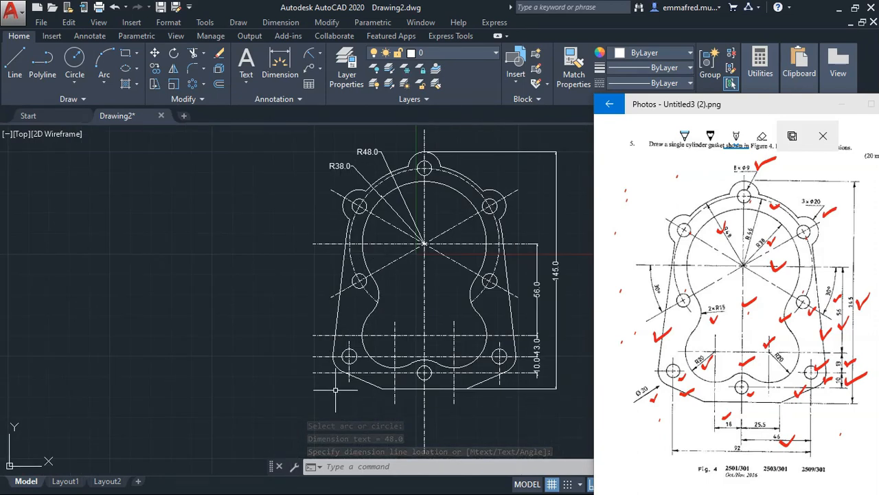
{"action": "key", "text": "Return"}
{"action": "scroll", "coordinate": [347, 385], "scroll_direction": "up", "scroll_amount": 2}
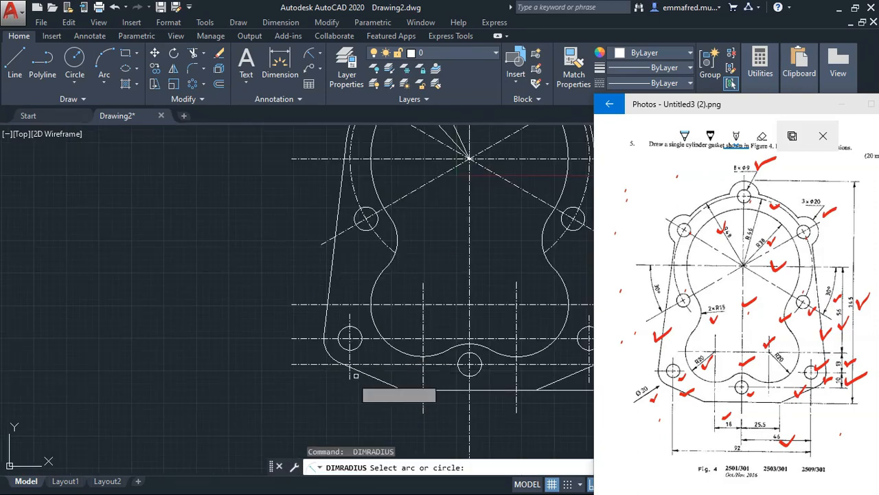
{"action": "left_click", "coordinate": [394, 352]}
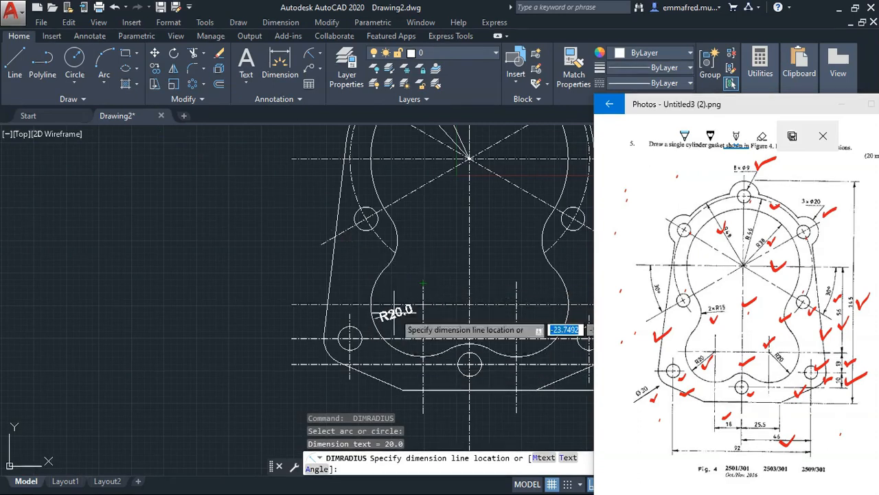
{"action": "left_click", "coordinate": [395, 303]}
{"action": "key", "text": "Escape"}
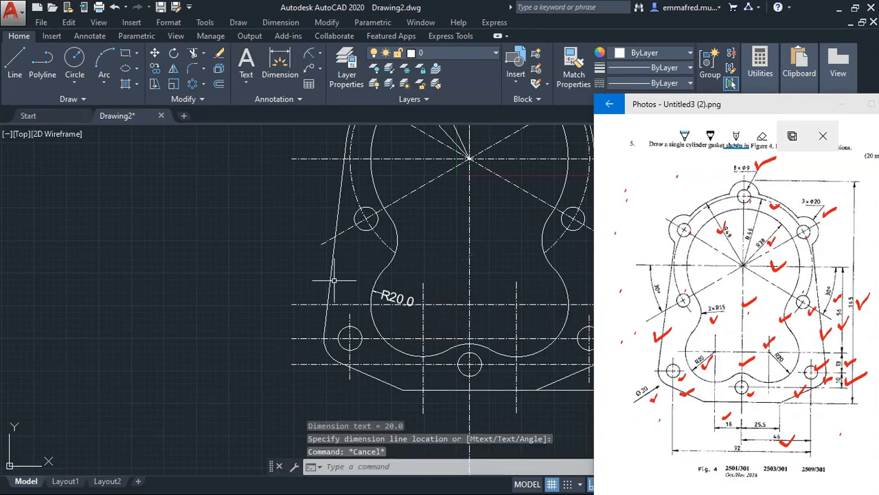
Step: Add a horizontal linear dimension between the vertical centrelines of the two lower side holes, placed below the gasket
{"action": "scroll", "coordinate": [332, 278], "scroll_direction": "up", "scroll_amount": 2}
{"action": "scroll", "coordinate": [256, 248], "scroll_direction": "down", "scroll_amount": 4}
{"action": "scroll", "coordinate": [256, 248], "scroll_direction": "down", "scroll_amount": 4}
{"action": "scroll", "coordinate": [346, 242], "scroll_direction": "up", "scroll_amount": 4}
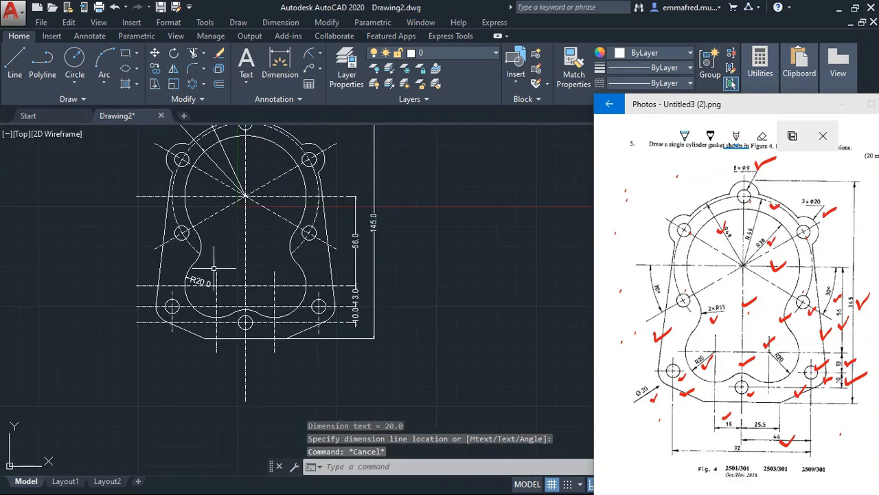
{"action": "left_click", "coordinate": [321, 55]}
{"action": "left_click", "coordinate": [330, 69]}
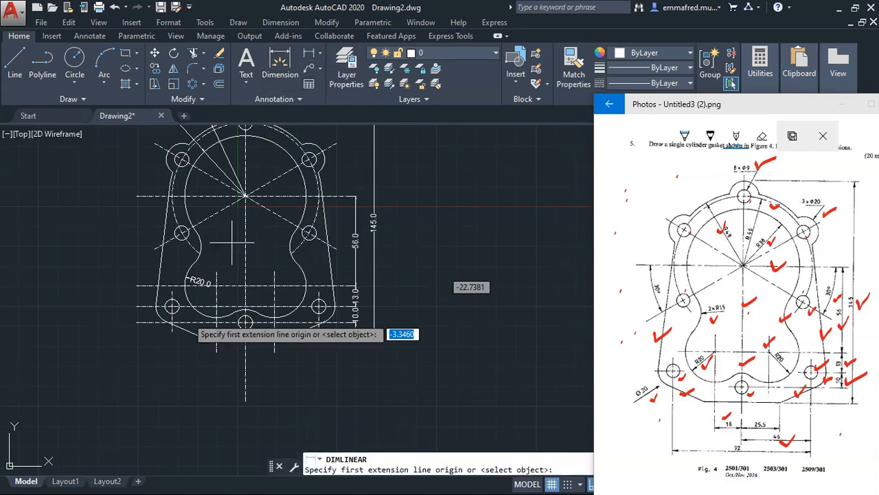
{"action": "left_click", "coordinate": [173, 326]}
{"action": "left_click", "coordinate": [318, 326]}
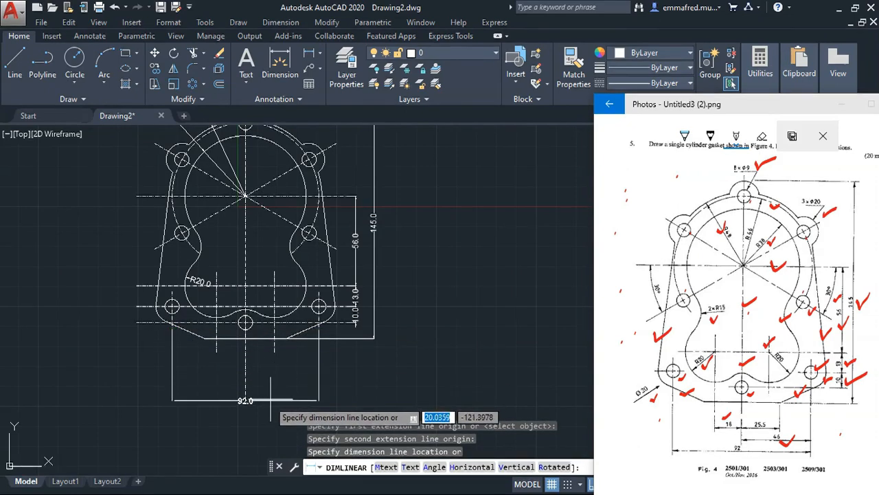
{"action": "left_click", "coordinate": [275, 393]}
Step: Add a horizontal linear dimension from the lower-left lobe's vertical centreline to the gasket's main vertical centreline, above the hole-spacing dimension
{"action": "key", "text": "Return"}
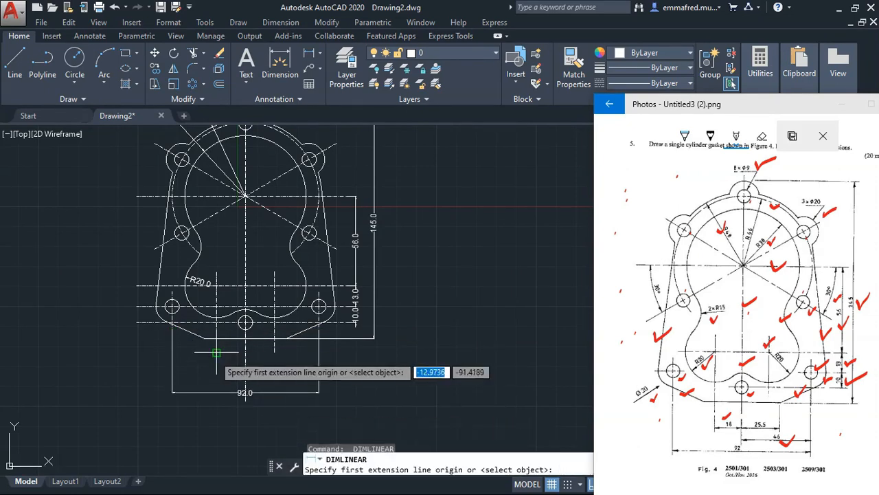
{"action": "left_click", "coordinate": [216, 353]}
{"action": "left_click", "coordinate": [245, 353]}
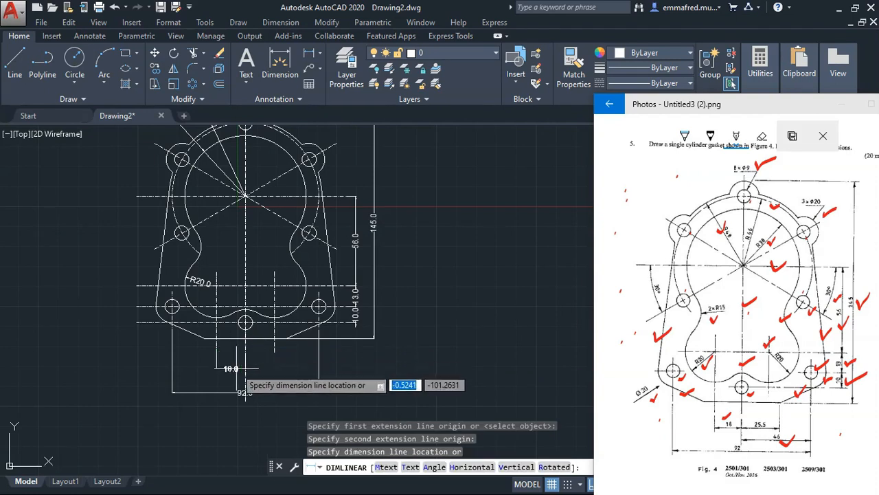
{"action": "left_click", "coordinate": [227, 363]}
{"action": "key", "text": "Return"}
{"action": "left_click", "coordinate": [273, 352]}
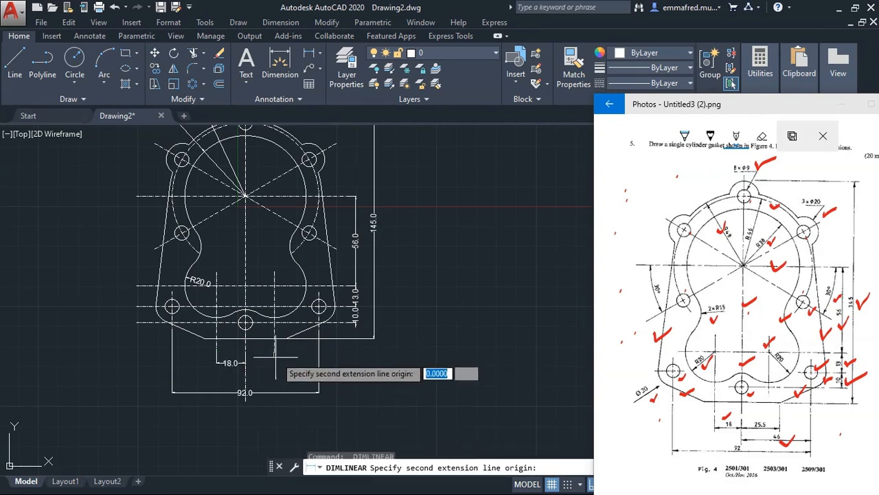
{"action": "left_click", "coordinate": [246, 353]}
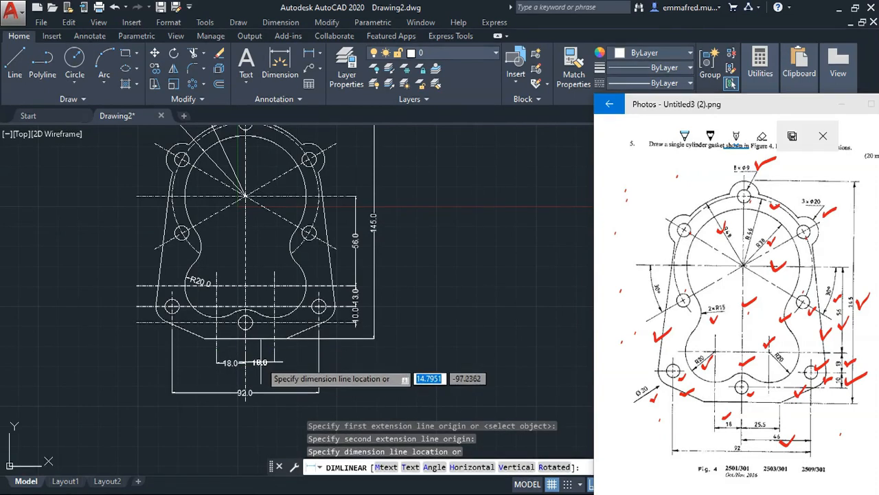
{"action": "key", "text": "Escape"}
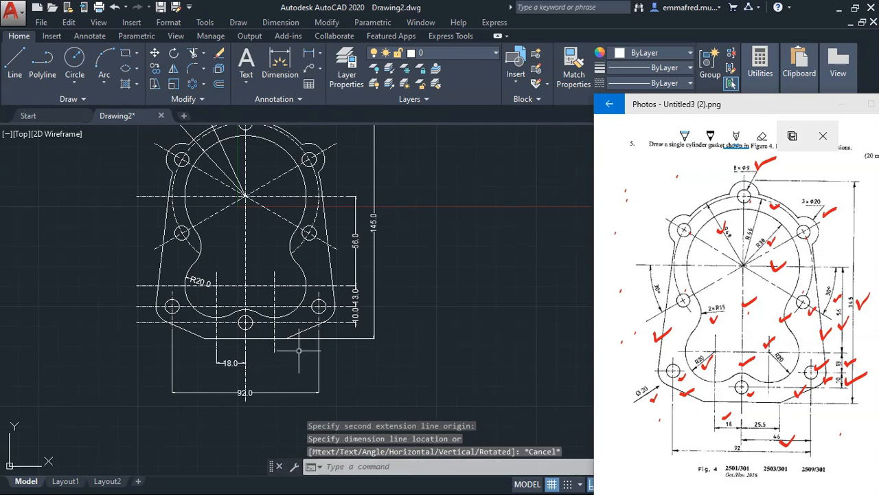
Step: Add a horizontal linear dimension from the lower-right hole's centreline to the main vertical centreline, in line with the left lobe's offset dimension
{"action": "key", "text": "Return"}
{"action": "left_click", "coordinate": [317, 351]}
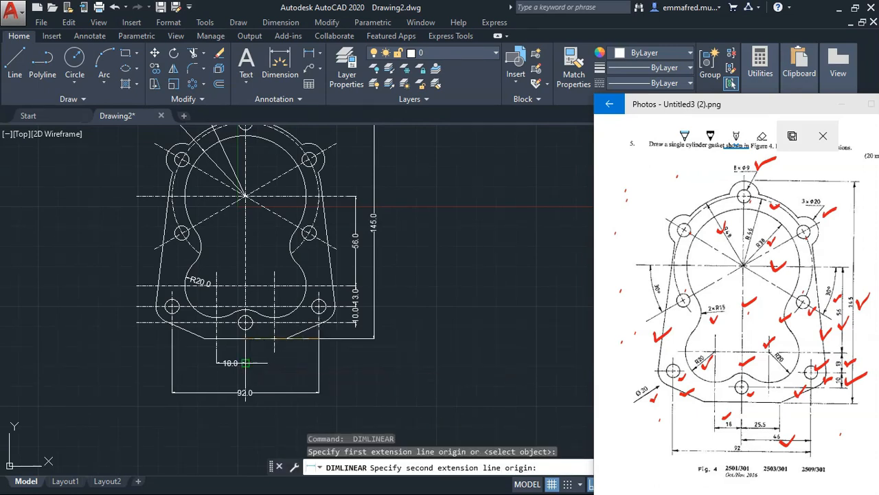
{"action": "left_click", "coordinate": [245, 362]}
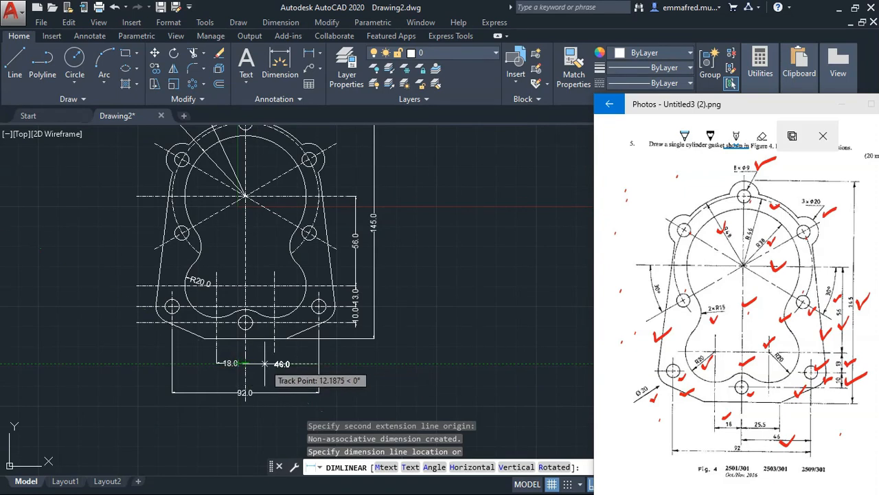
{"action": "left_click", "coordinate": [265, 363]}
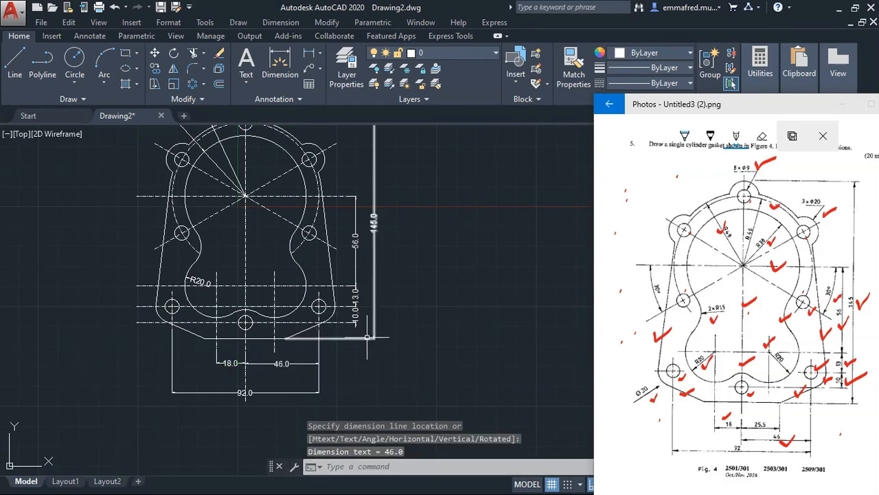
Step: Add a diameter dimension to the rounded outer corner at the gasket's lower left, with its text outside the outline
{"action": "scroll", "coordinate": [367, 336], "scroll_direction": "down", "scroll_amount": 2}
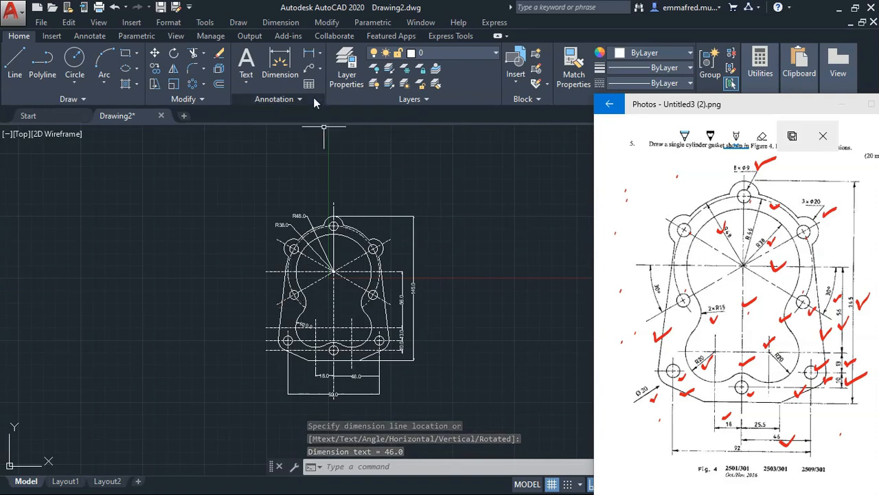
{"action": "left_click", "coordinate": [320, 53]}
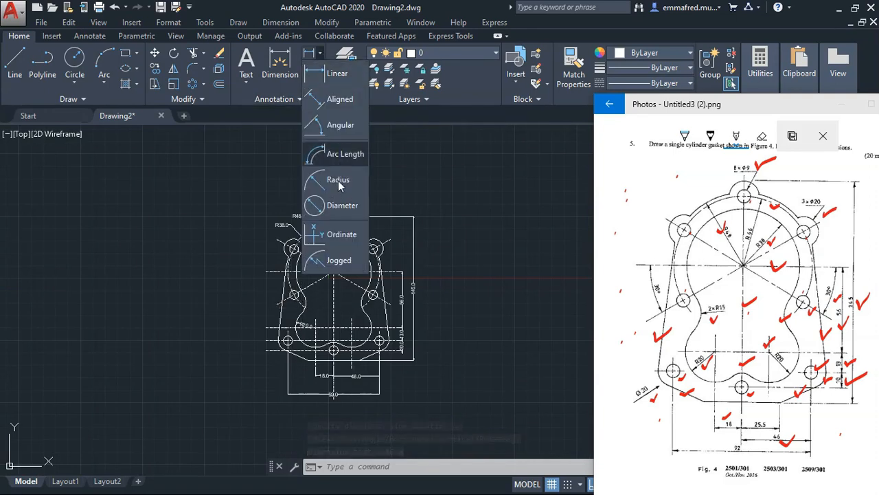
{"action": "left_click", "coordinate": [340, 206]}
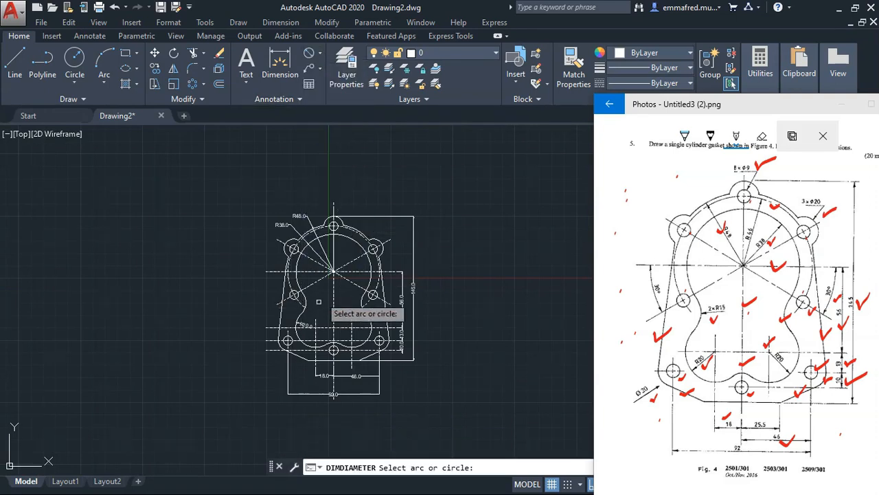
{"action": "left_click", "coordinate": [279, 347]}
{"action": "scroll", "coordinate": [472, 297], "scroll_direction": "down", "scroll_amount": 6}
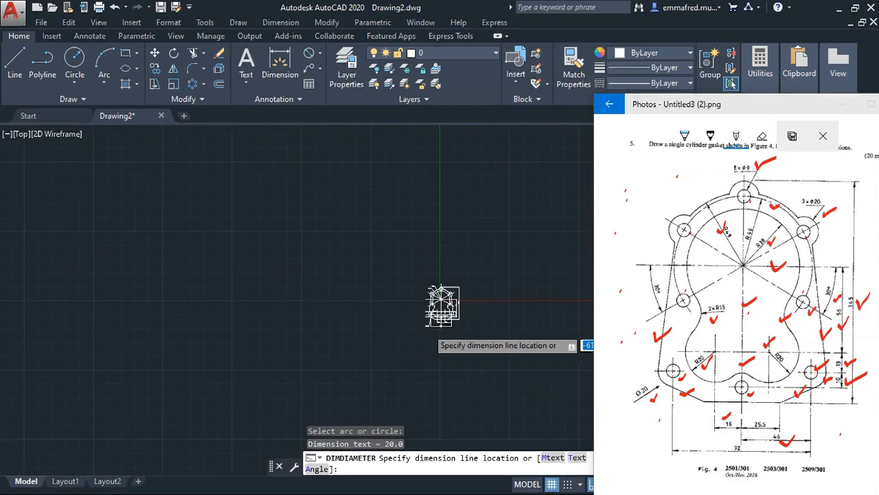
{"action": "scroll", "coordinate": [435, 320], "scroll_direction": "up", "scroll_amount": 5}
{"action": "left_click", "coordinate": [384, 311]}
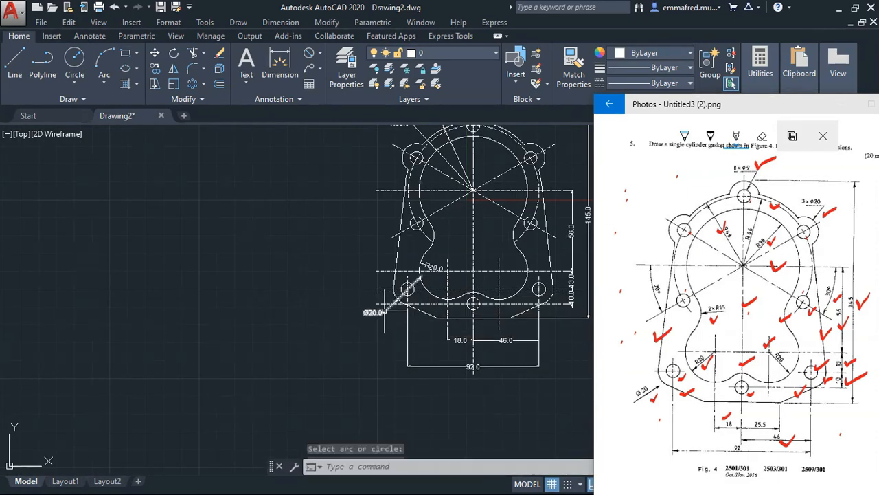
Step: Add a diameter dimension to the top bolt hole, with its text above and to the right of the top lug
{"action": "scroll", "coordinate": [343, 312], "scroll_direction": "down", "scroll_amount": 4}
{"action": "scroll", "coordinate": [404, 292], "scroll_direction": "up", "scroll_amount": 6}
{"action": "scroll", "coordinate": [354, 317], "scroll_direction": "down", "scroll_amount": 4}
{"action": "scroll", "coordinate": [408, 295], "scroll_direction": "up", "scroll_amount": 4}
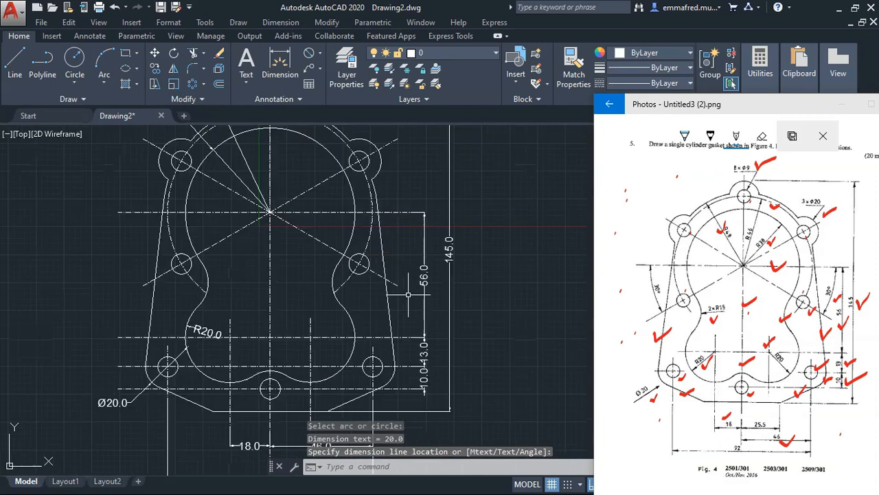
{"action": "scroll", "coordinate": [408, 294], "scroll_direction": "up", "scroll_amount": 2}
{"action": "scroll", "coordinate": [407, 292], "scroll_direction": "down", "scroll_amount": 4}
{"action": "key", "text": "Return"}
{"action": "scroll", "coordinate": [349, 188], "scroll_direction": "up", "scroll_amount": 4}
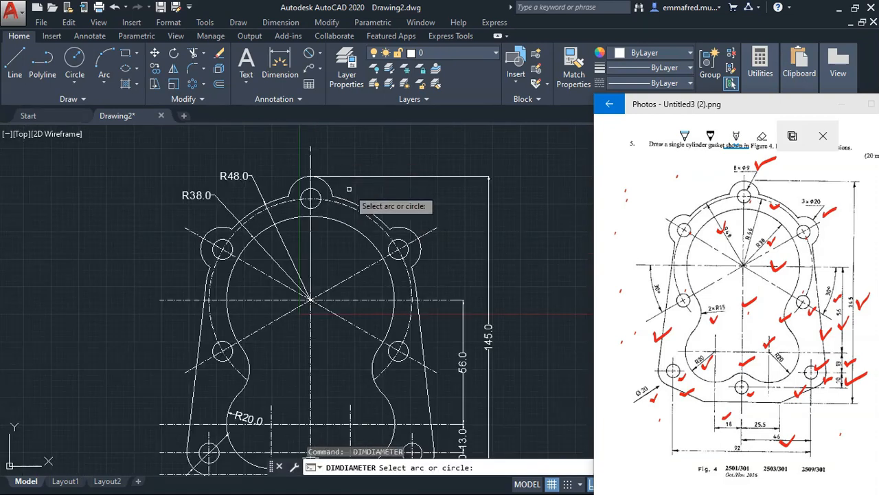
{"action": "scroll", "coordinate": [352, 188], "scroll_direction": "up", "scroll_amount": 2}
{"action": "left_click", "coordinate": [301, 197]}
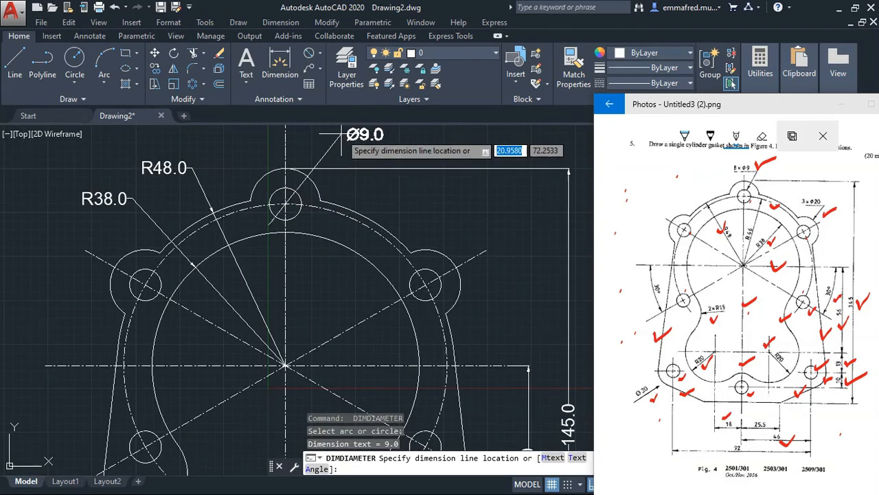
{"action": "left_click", "coordinate": [343, 143]}
Step: Add a diameter dimension to the left neck arc of the inner opening, with its text inside the opening
{"action": "scroll", "coordinate": [347, 202], "scroll_direction": "down", "scroll_amount": 4}
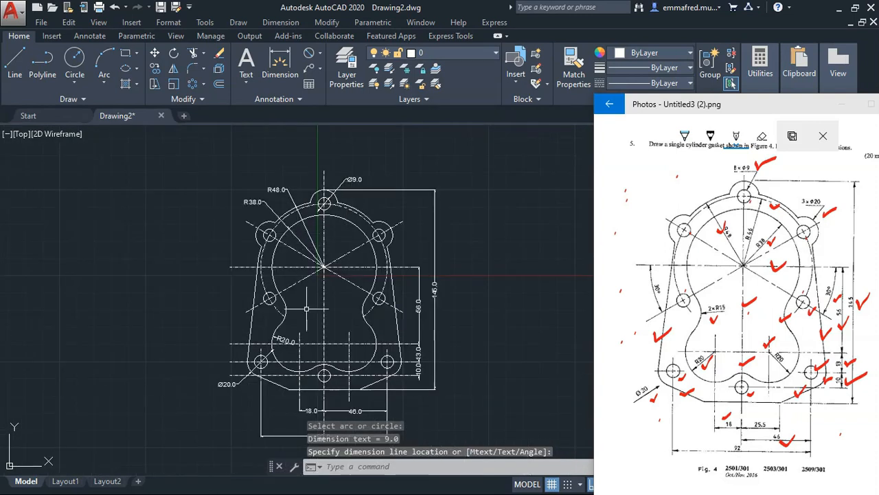
{"action": "scroll", "coordinate": [302, 312], "scroll_direction": "up", "scroll_amount": 2}
{"action": "key", "text": "Return"}
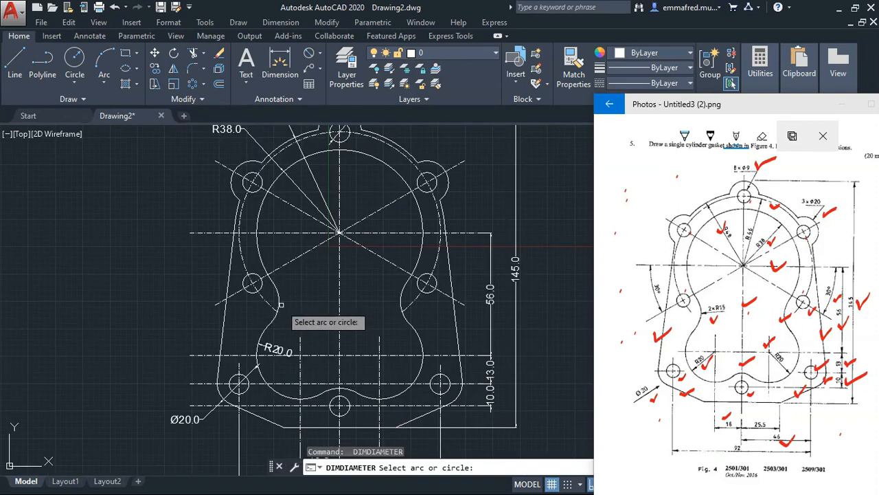
{"action": "left_click", "coordinate": [279, 302]}
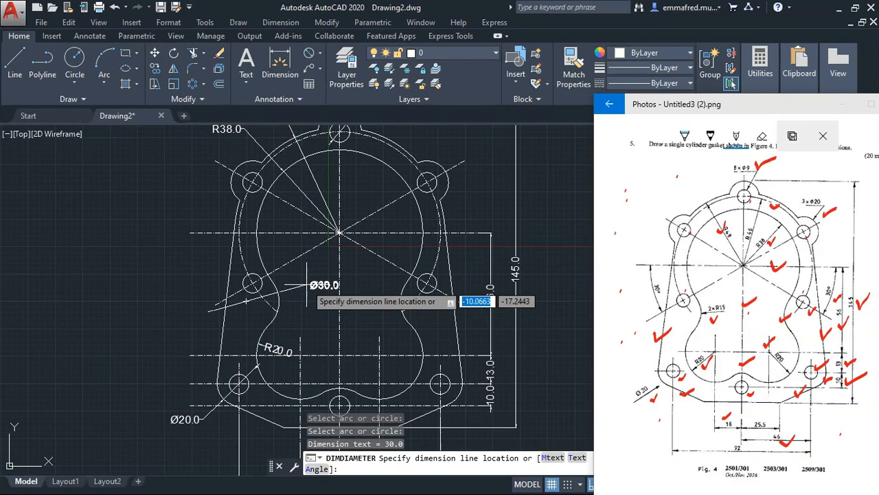
{"action": "left_click", "coordinate": [305, 304]}
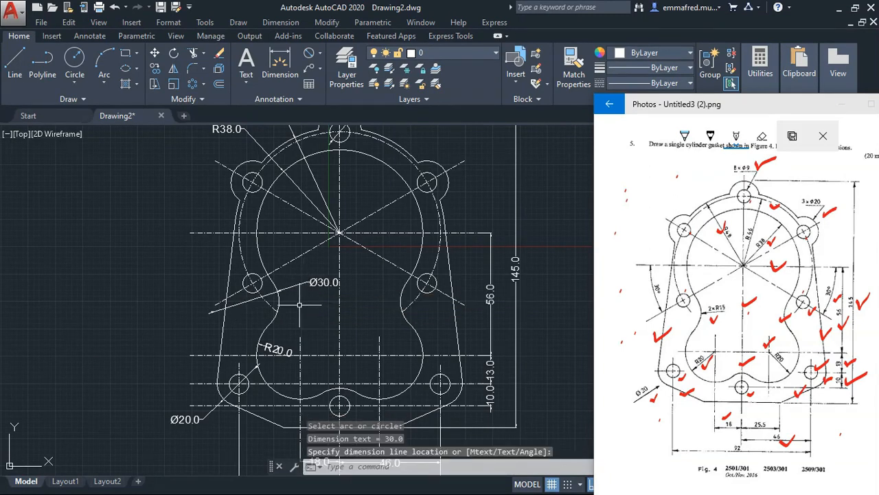
Step: Erase the diameter dimension from the left neck arc
{"action": "left_click", "coordinate": [320, 297]}
{"action": "left_click", "coordinate": [309, 285]}
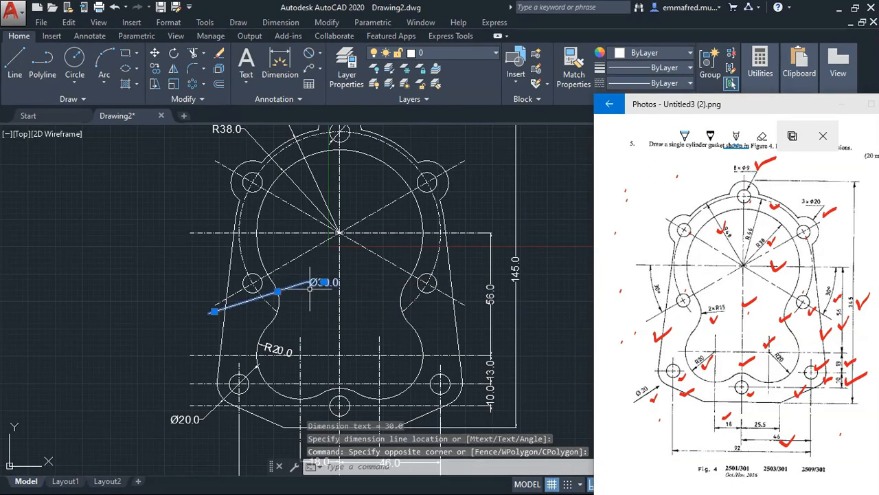
{"action": "type", "text": "e"}
{"action": "key", "text": "Return"}
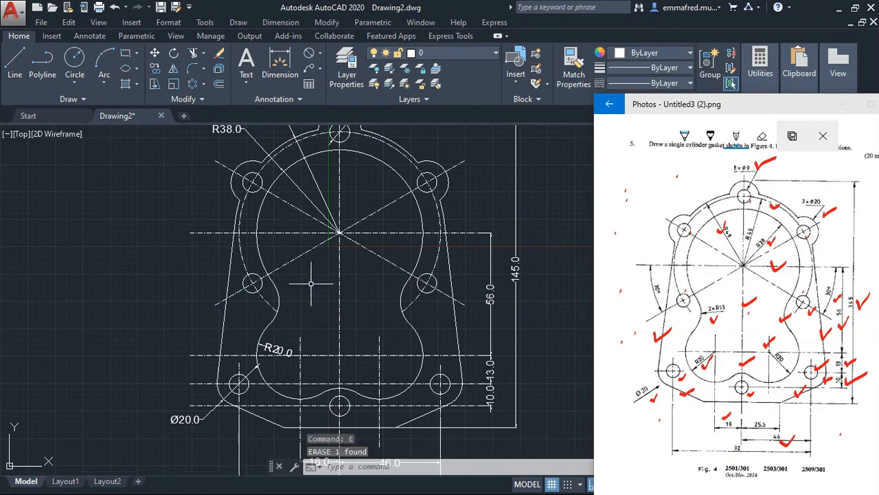
Step: Add a radius dimension to the left neck arc of the inner opening, with its text inside the opening
{"action": "left_click", "coordinate": [322, 55]}
{"action": "left_click", "coordinate": [324, 177]}
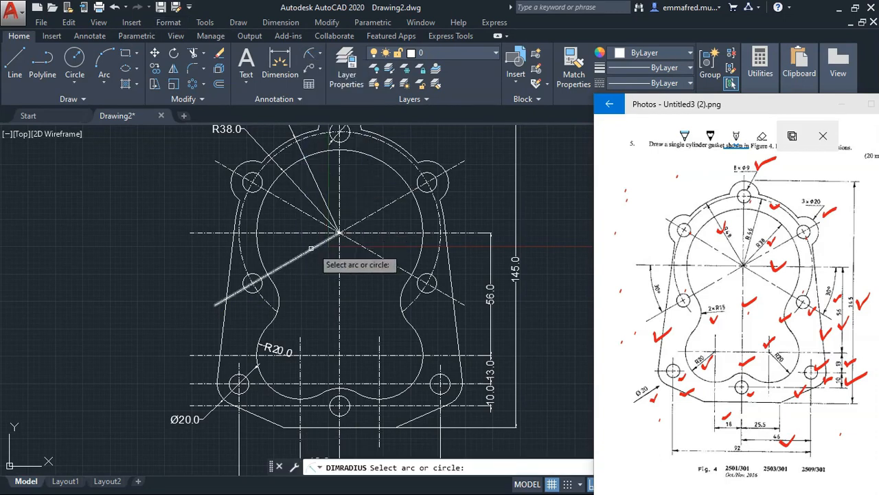
{"action": "left_click", "coordinate": [279, 302]}
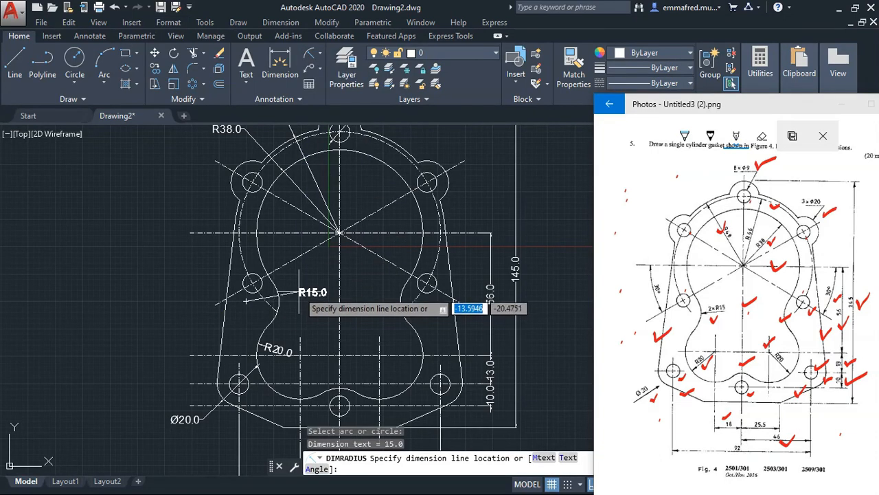
{"action": "left_click", "coordinate": [300, 289]}
{"action": "key", "text": "Escape"}
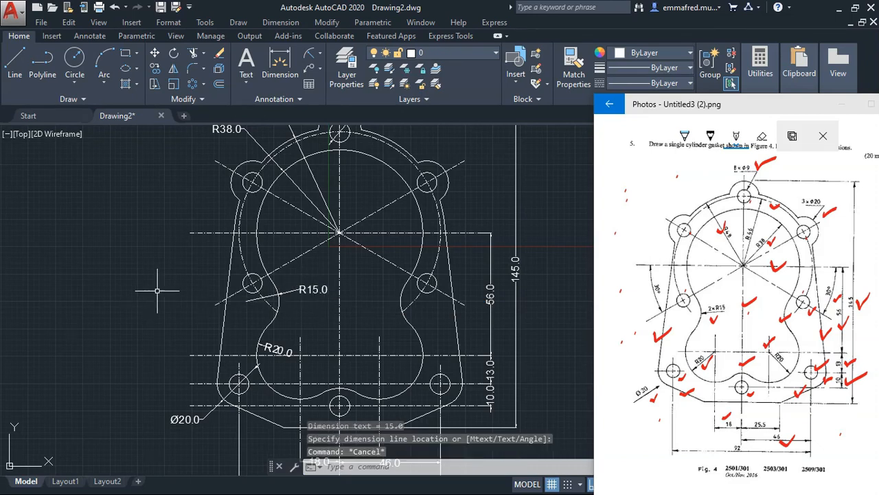
{"action": "key", "text": "Return"}
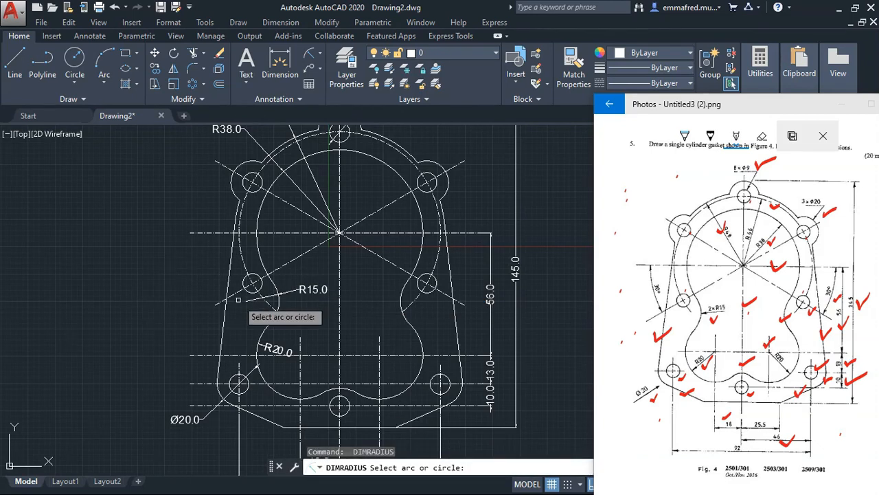
{"action": "left_click", "coordinate": [235, 293]}
{"action": "left_click", "coordinate": [216, 234]}
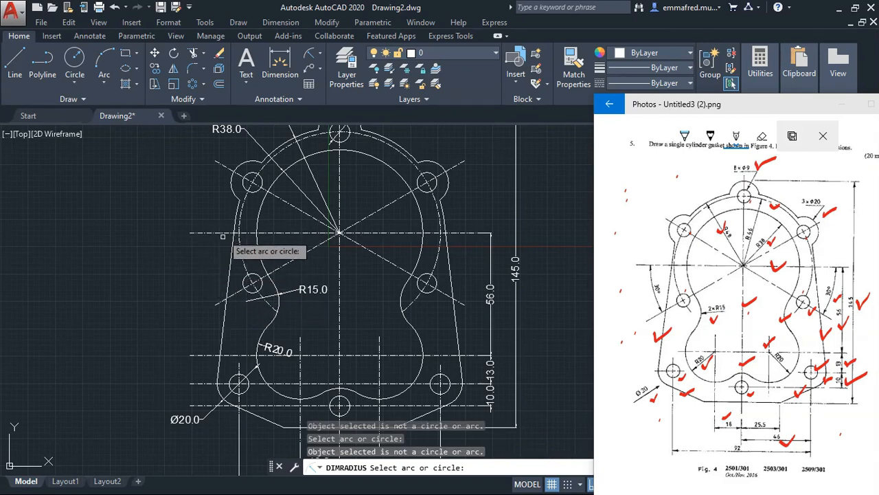
{"action": "key", "text": "Escape"}
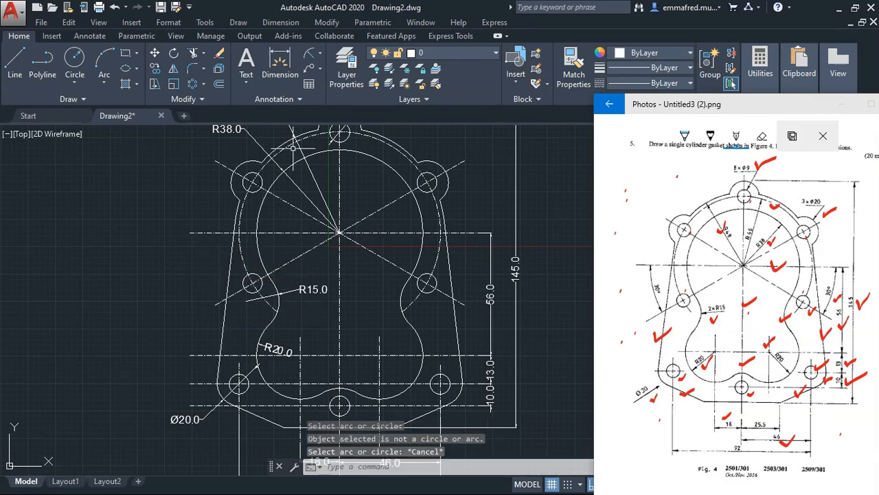
{"action": "left_click", "coordinate": [323, 55]}
{"action": "left_click", "coordinate": [333, 100]}
{"action": "left_click", "coordinate": [225, 234]}
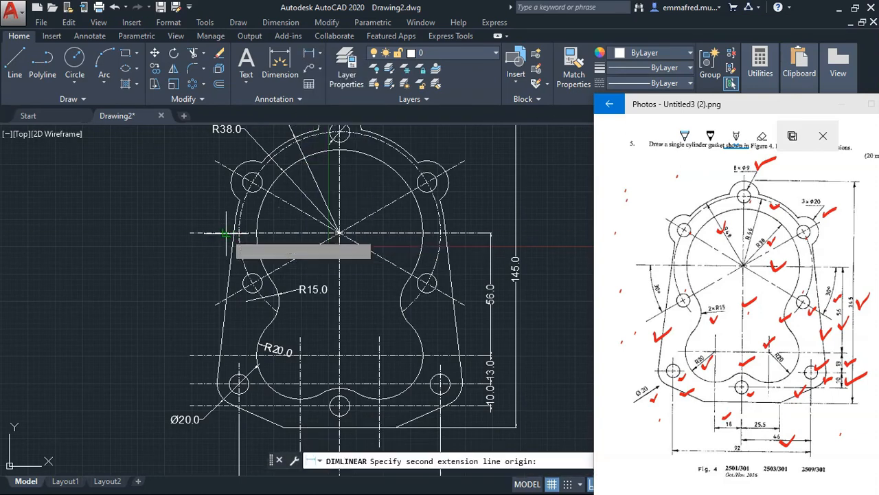
{"action": "left_click", "coordinate": [236, 291]}
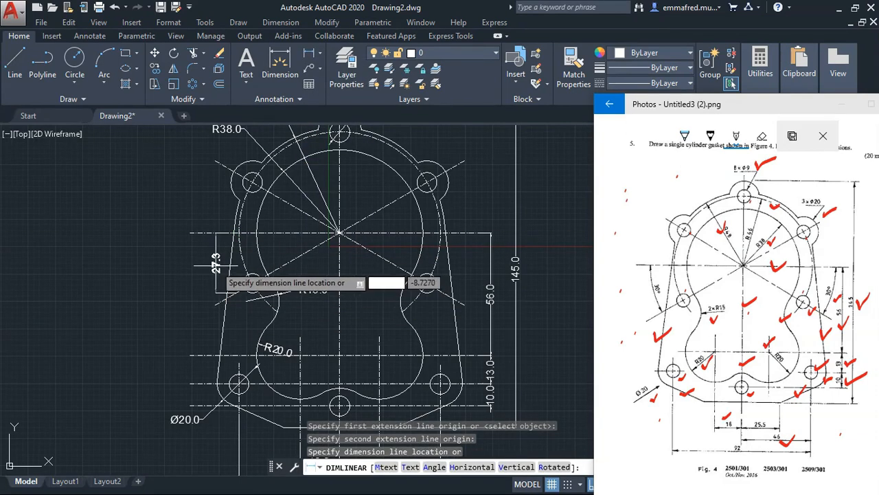
{"action": "key", "text": "Escape"}
Step: Add an angular dimension between the main horizontal centreline and the lower-left inclined centreline, placed just outside the gasket's left edge
{"action": "left_click", "coordinate": [318, 57]}
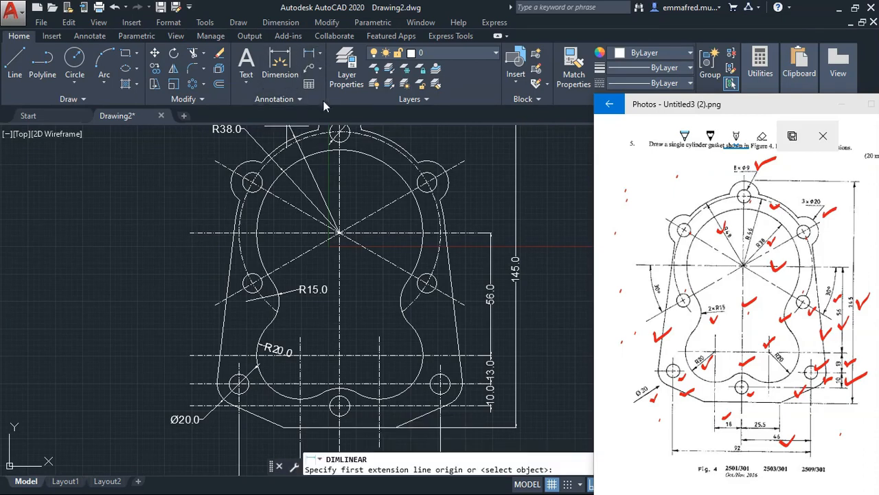
{"action": "left_click", "coordinate": [320, 53]}
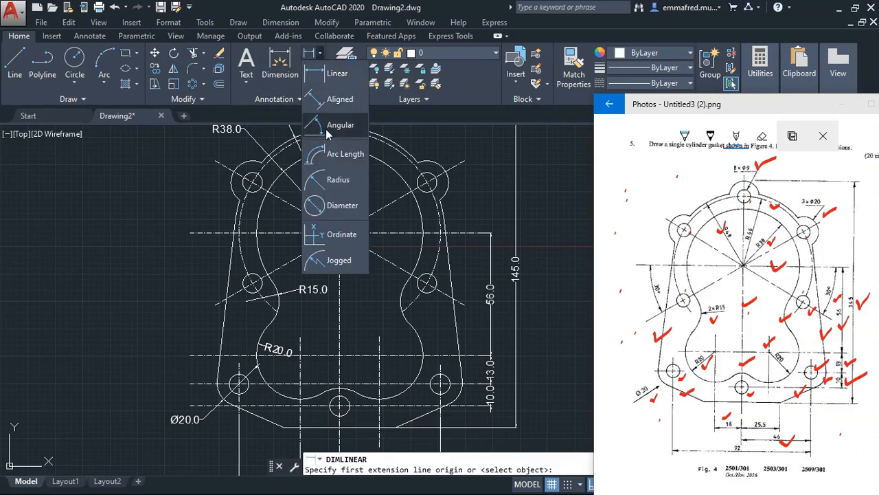
{"action": "left_click", "coordinate": [328, 124]}
{"action": "left_click", "coordinate": [223, 233]}
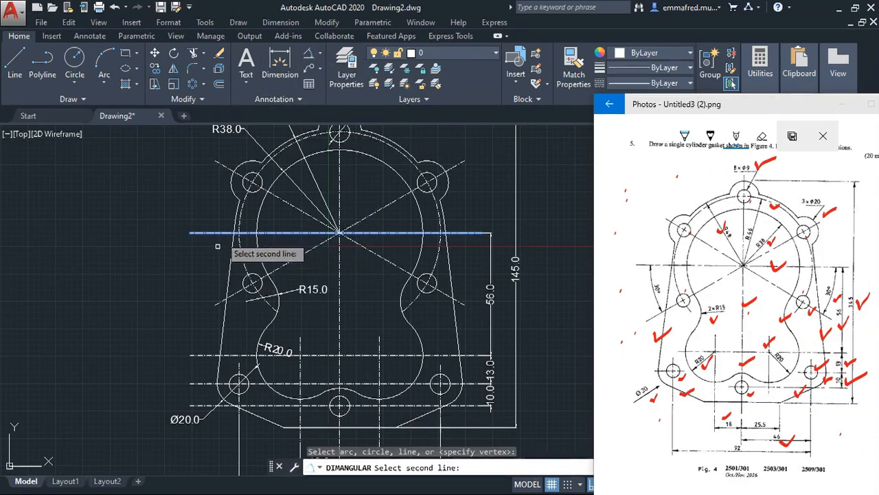
{"action": "left_click", "coordinate": [238, 293]}
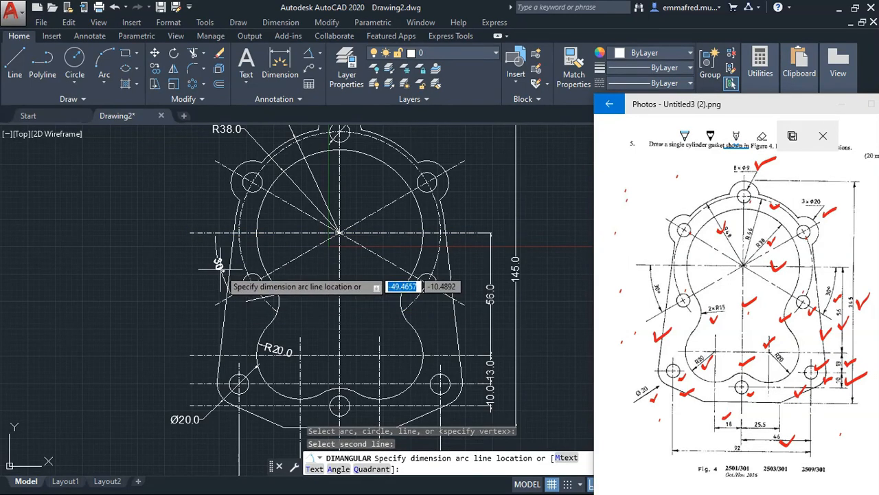
{"action": "left_click", "coordinate": [206, 278]}
{"action": "key", "text": "Escape"}
Step: Move the overall hole-spacing dimension line below the gasket up, closer to the two offset dimensions
{"action": "scroll", "coordinate": [208, 288], "scroll_direction": "down", "scroll_amount": 2}
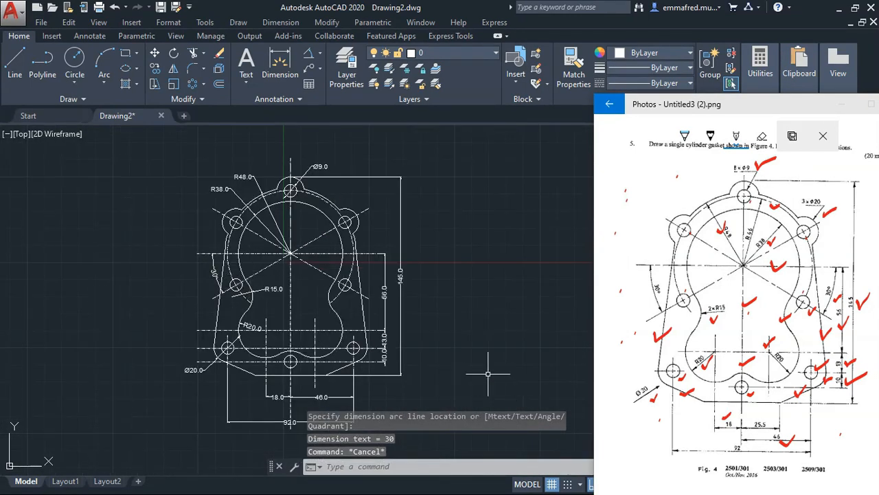
{"action": "right_click", "coordinate": [423, 255]}
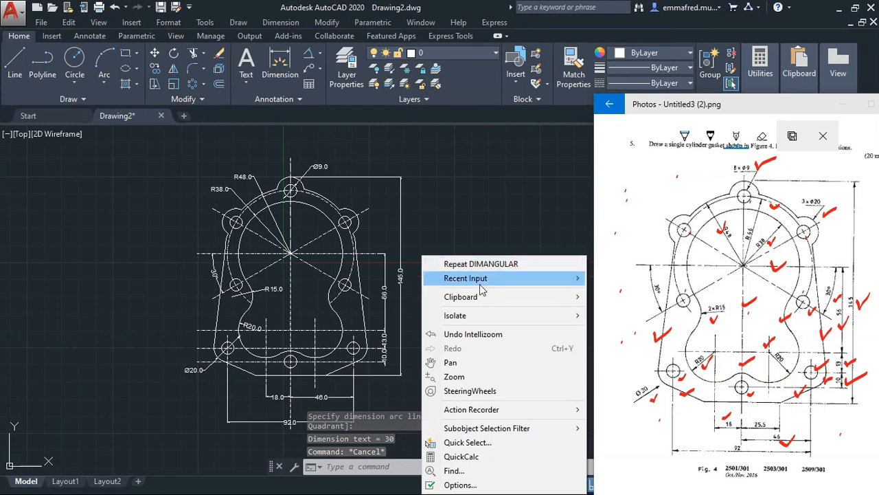
{"action": "left_click", "coordinate": [457, 363]}
{"action": "left_click_drag", "start_coordinate": [302, 304], "coordinate": [342, 298]}
{"action": "key", "text": "Escape"}
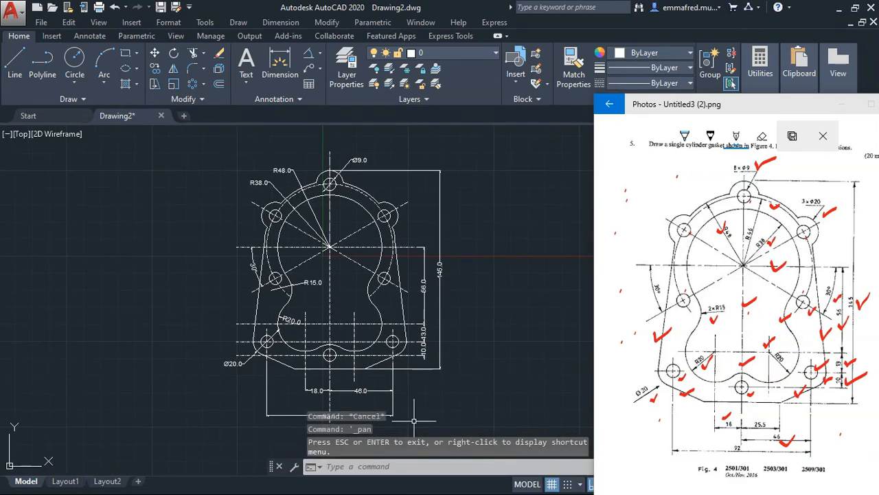
{"action": "scroll", "coordinate": [379, 424], "scroll_direction": "down", "scroll_amount": 2}
{"action": "scroll", "coordinate": [343, 412], "scroll_direction": "up", "scroll_amount": 8}
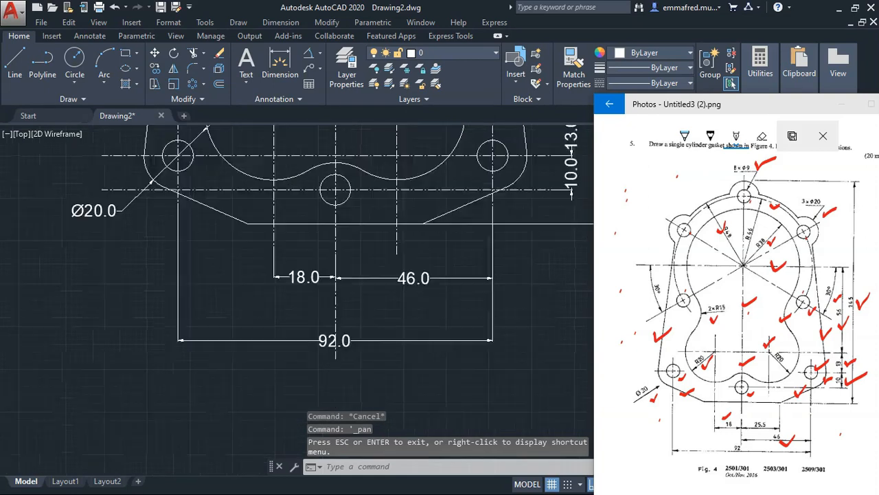
{"action": "left_click", "coordinate": [434, 334]}
{"action": "left_click", "coordinate": [402, 315]}
{"action": "left_click", "coordinate": [319, 320]}
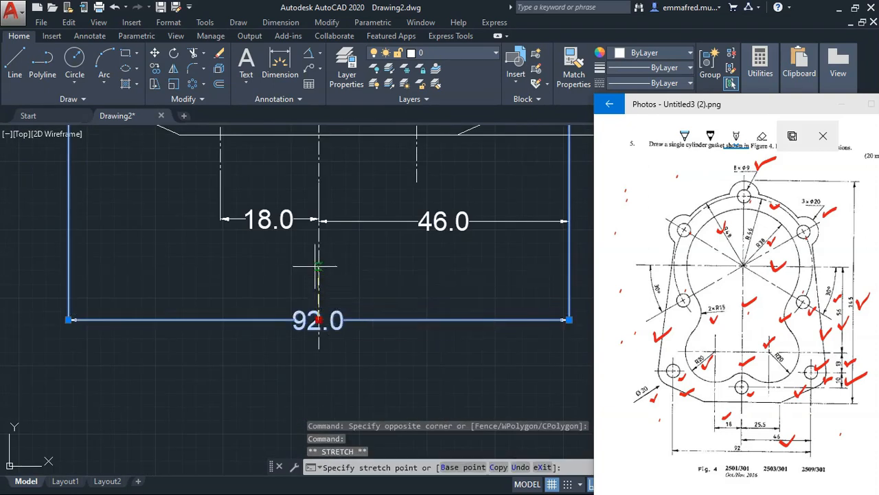
{"action": "left_click", "coordinate": [316, 264]}
{"action": "key", "text": "Escape"}
{"action": "left_click", "coordinate": [295, 232]}
{"action": "left_click", "coordinate": [266, 210]}
{"action": "left_click", "coordinate": [268, 218]}
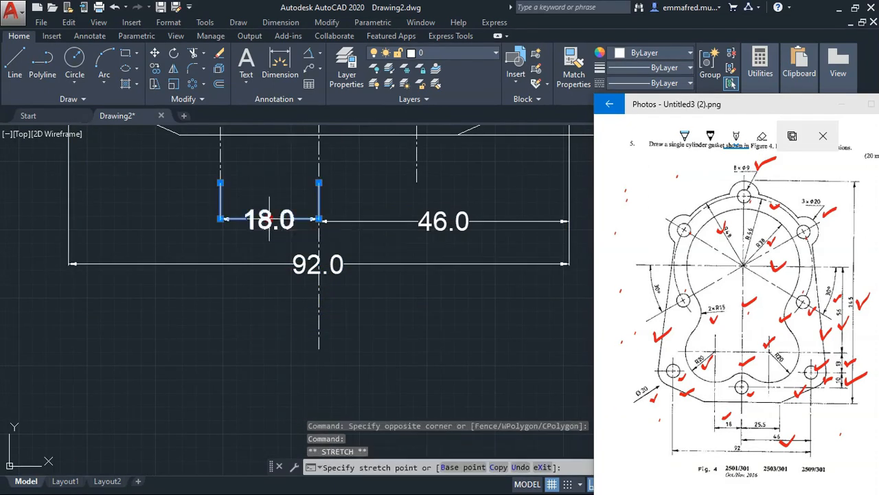
{"action": "key", "text": "Escape"}
{"action": "left_click", "coordinate": [450, 230]}
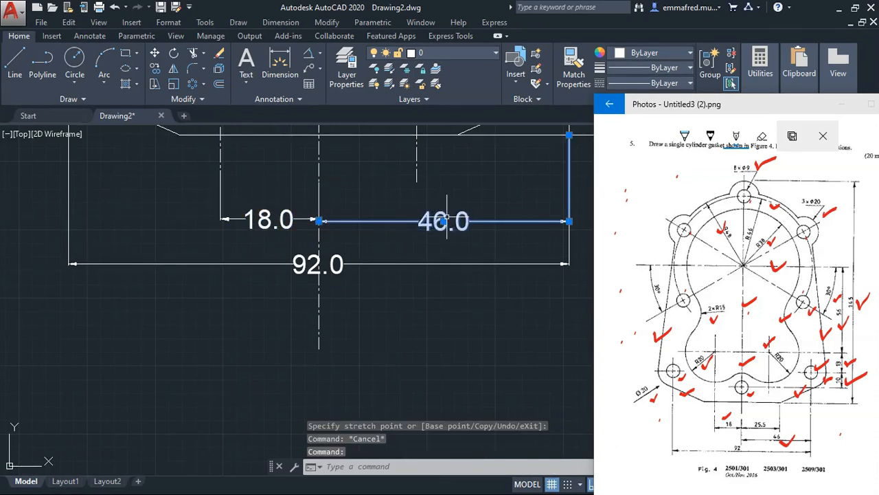
{"action": "left_click", "coordinate": [446, 219]}
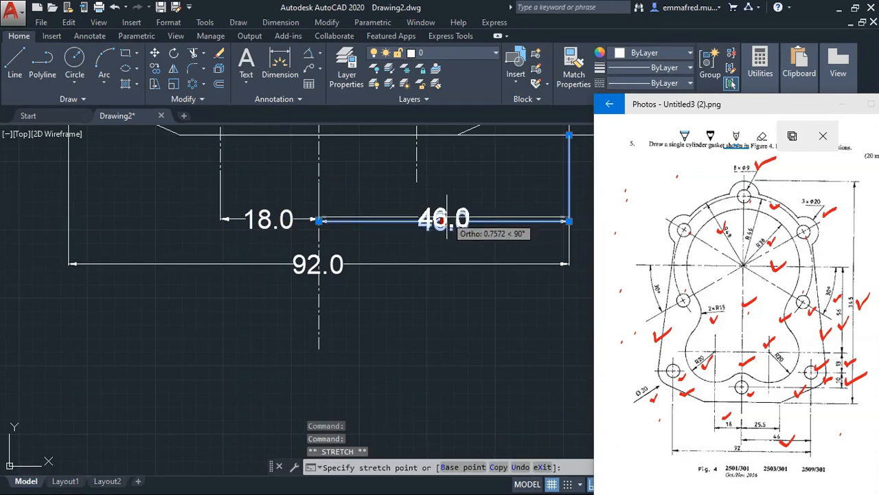
{"action": "key", "text": "Escape"}
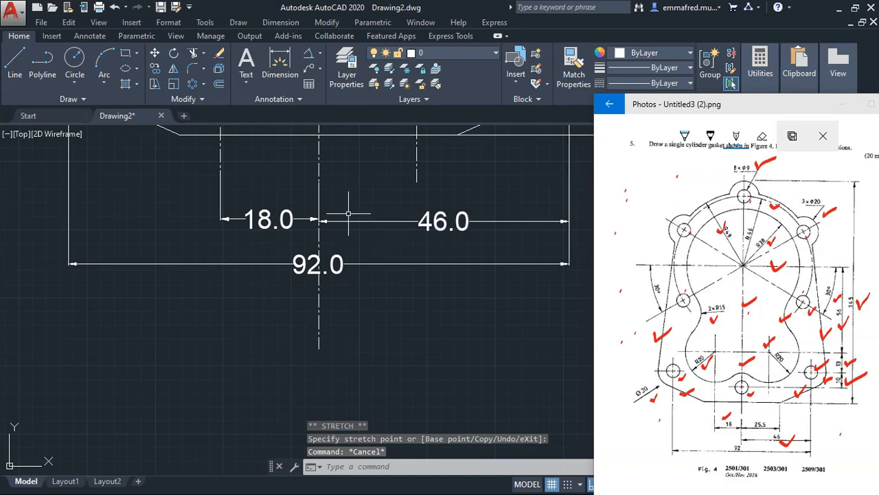
Step: Align the right hole's offset dimension line with the left lobe's offset dimension at the main vertical centreline
{"action": "left_click", "coordinate": [328, 225]}
{"action": "left_click", "coordinate": [323, 215]}
{"action": "left_click", "coordinate": [319, 221]}
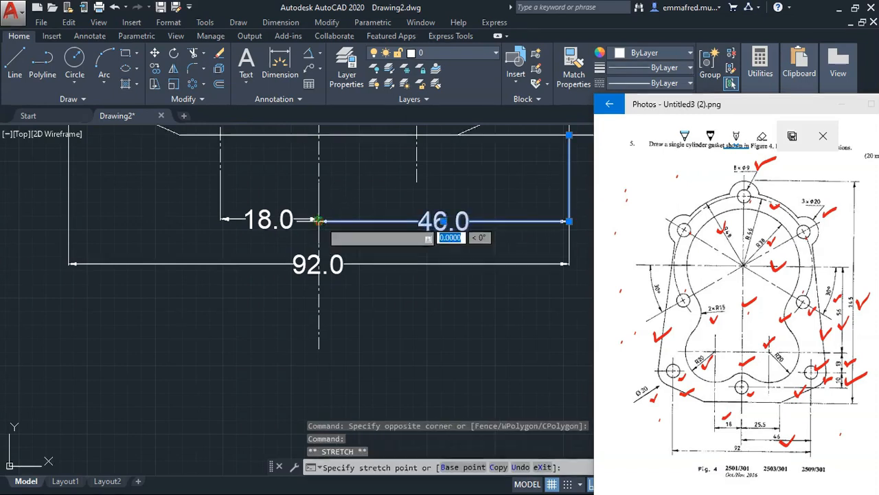
{"action": "left_click", "coordinate": [319, 218]}
{"action": "key", "text": "Escape"}
Step: Review the whole dimensioned gasket and compare its dimensions with the reference image
{"action": "scroll", "coordinate": [345, 229], "scroll_direction": "down", "scroll_amount": 6}
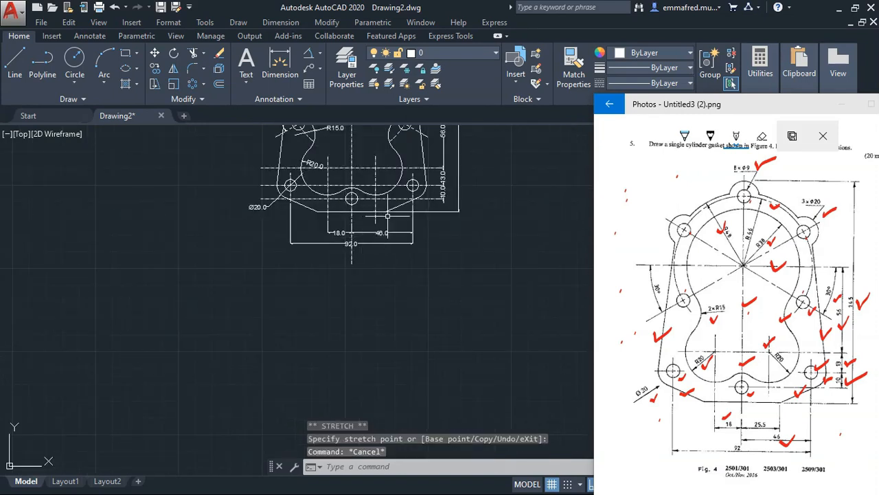
{"action": "scroll", "coordinate": [377, 253], "scroll_direction": "up", "scroll_amount": 4}
{"action": "scroll", "coordinate": [466, 236], "scroll_direction": "down", "scroll_amount": 5}
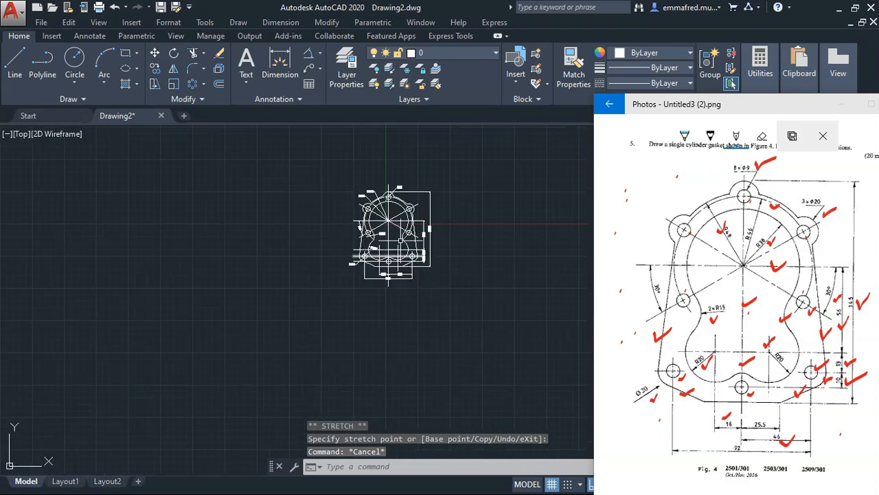
{"action": "scroll", "coordinate": [474, 206], "scroll_direction": "up", "scroll_amount": 4}
{"action": "right_click", "coordinate": [476, 197]}
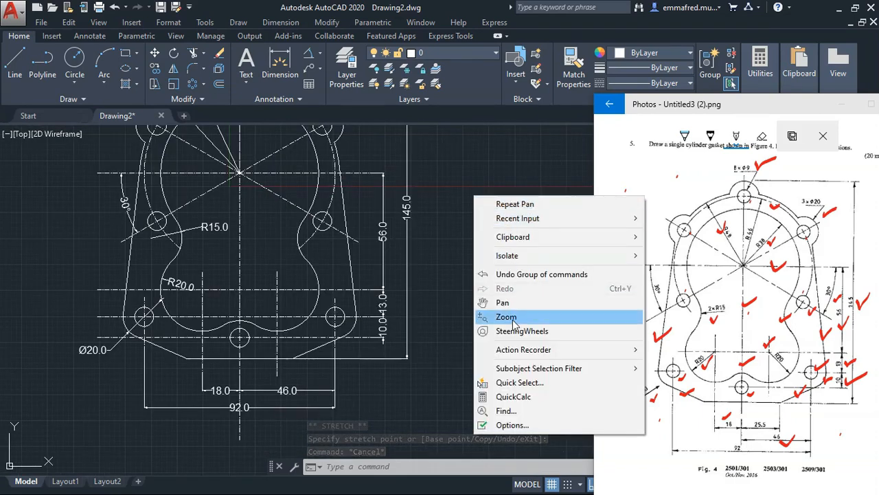
{"action": "left_click", "coordinate": [515, 319]}
{"action": "mouse_move", "coordinate": [269, 266]}
{"action": "left_mouse_down"}
{"action": "mouse_move", "coordinate": [277, 310]}
{"action": "mouse_move", "coordinate": [285, 227]}
{"action": "left_mouse_up"}
{"action": "middle_click_drag", "start_coordinate": [286, 227], "coordinate": [294, 277]}
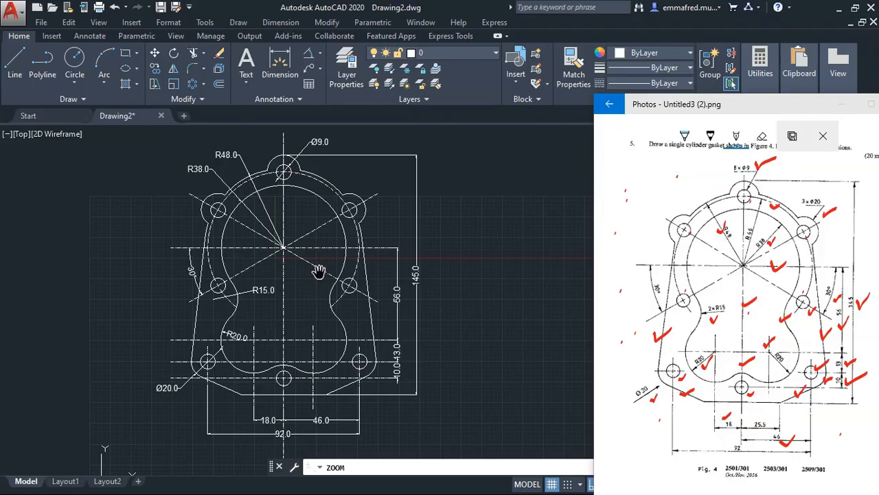